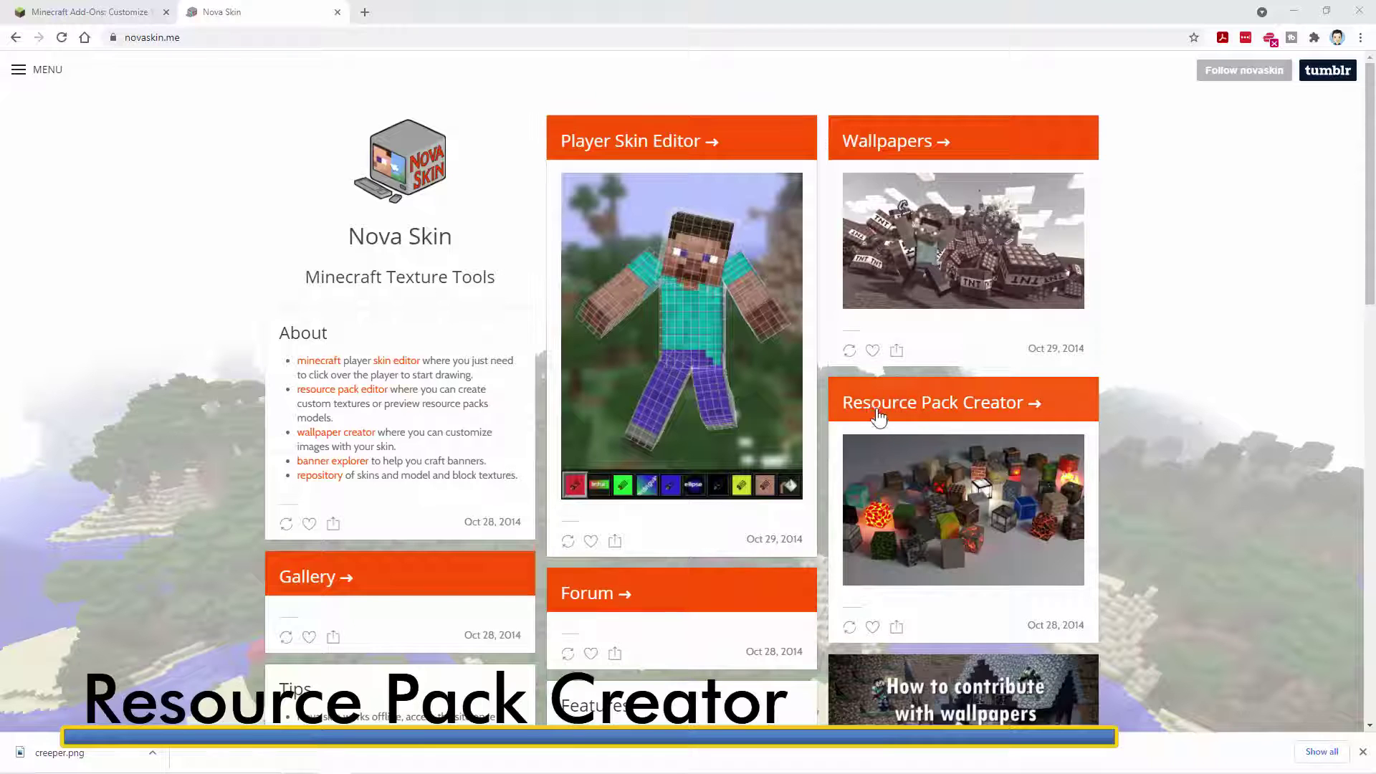
# - Open the default creeper.png from the Resource Pack Creator's Entities > creeper folder
pyautogui.click(930, 403)
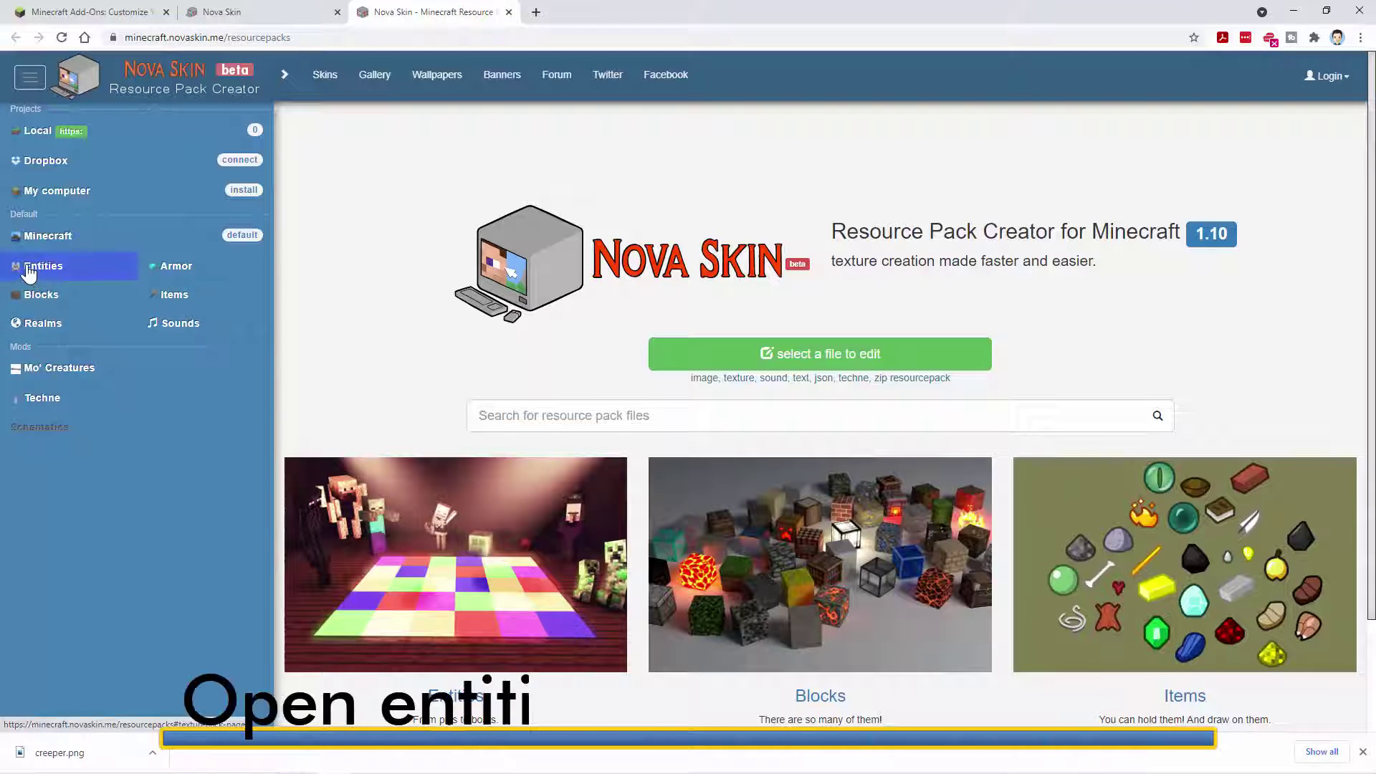
pyautogui.click(43, 271)
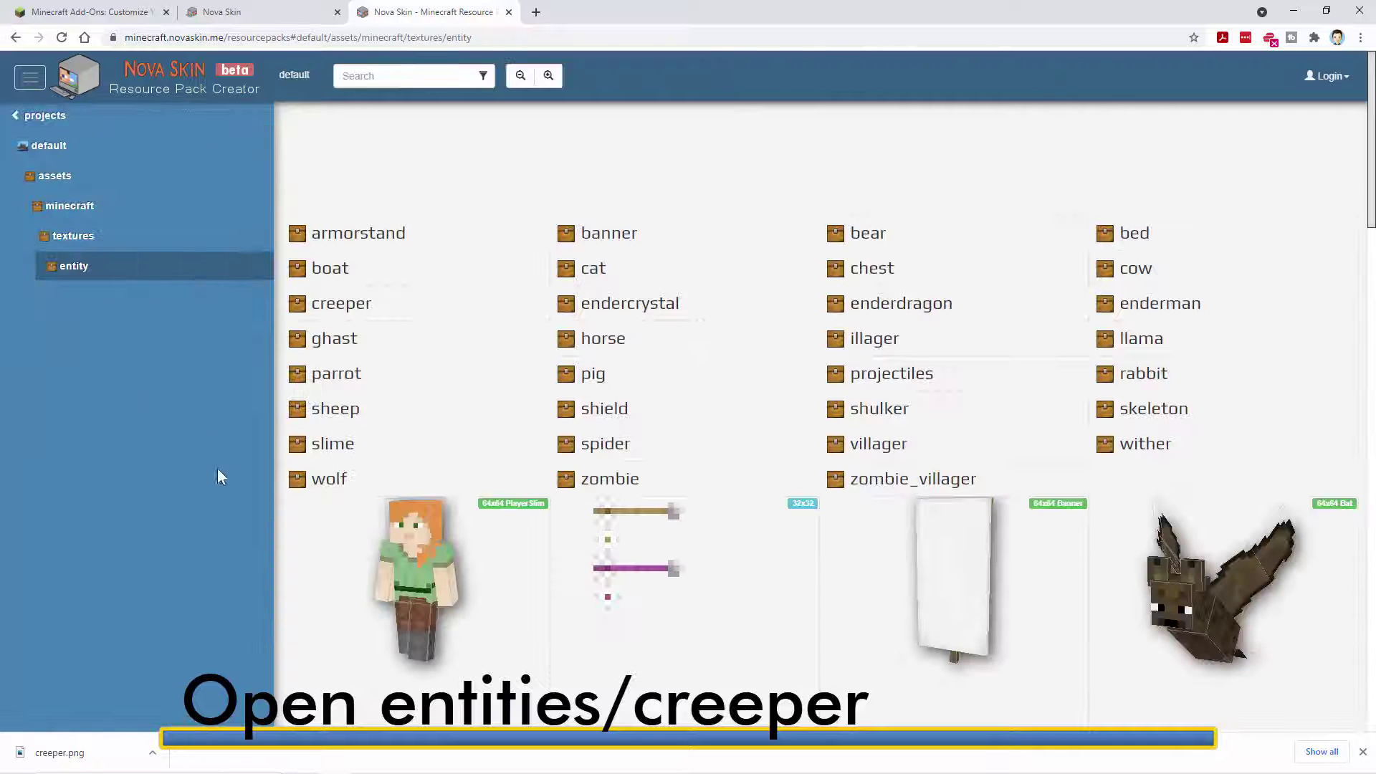
pyautogui.click(343, 304)
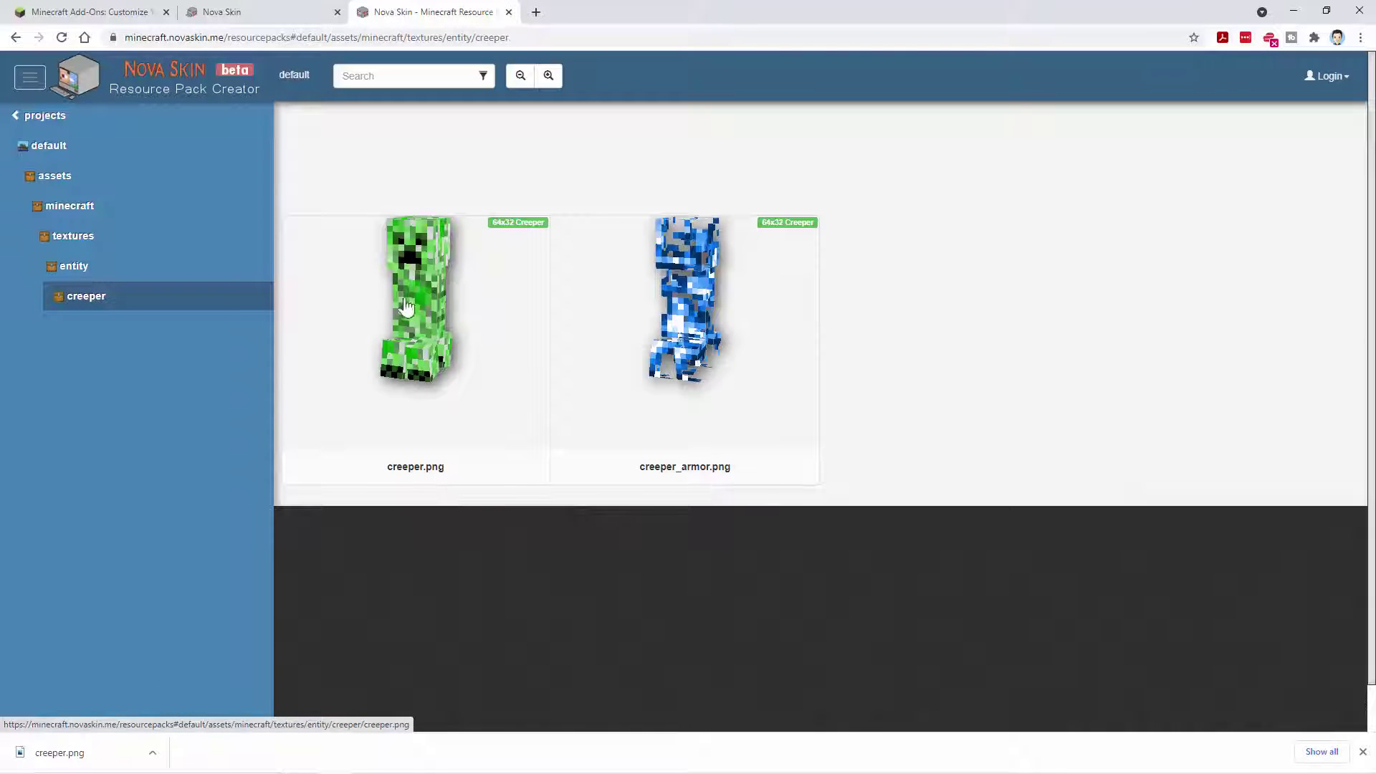
pyautogui.click(433, 331)
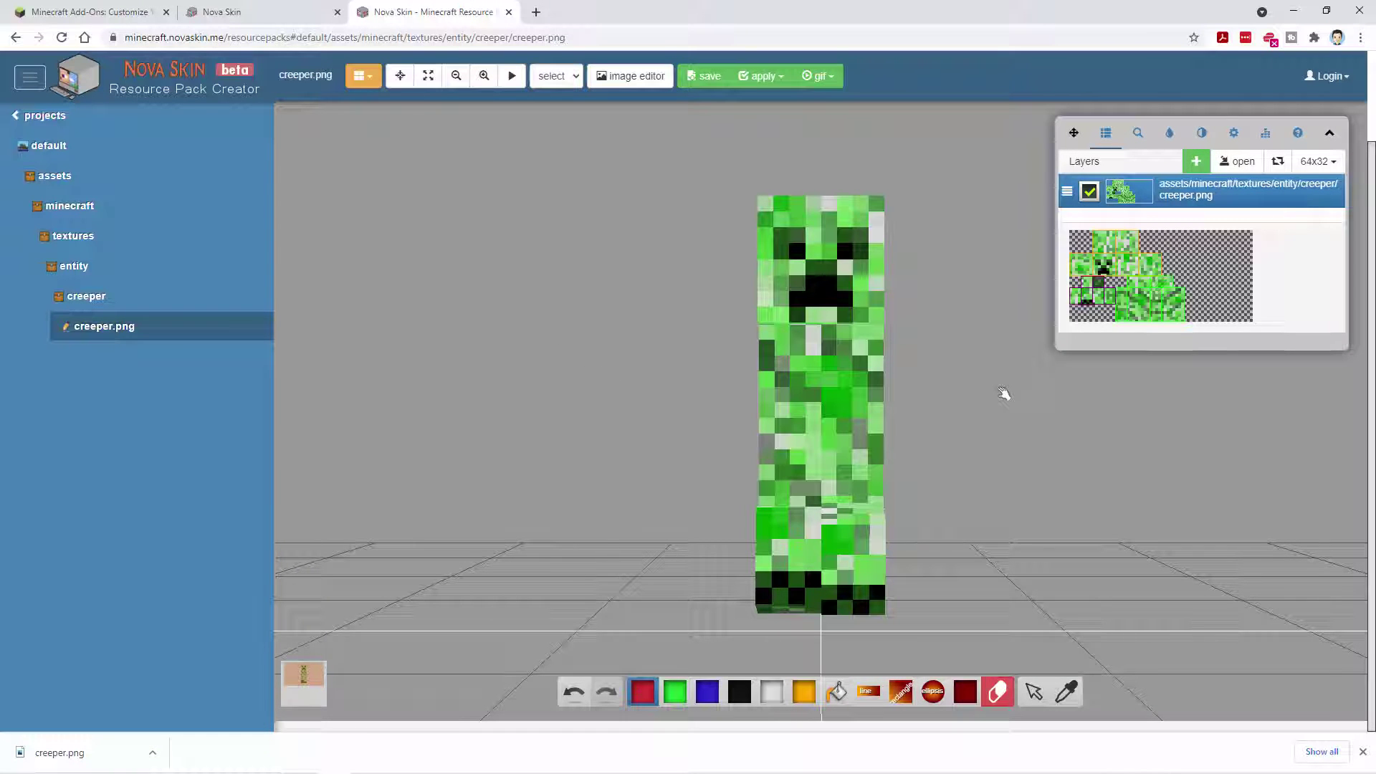
# - Turn the creeper to face front and select its body so the head and legs fade
pyautogui.moveTo(605, 347); pyautogui.dragTo(688, 368)
pyautogui.moveTo(829, 358)
pyautogui.mouseDown()
pyautogui.moveTo(482, 363)
pyautogui.moveTo(633, 362)
pyautogui.mouseUp()
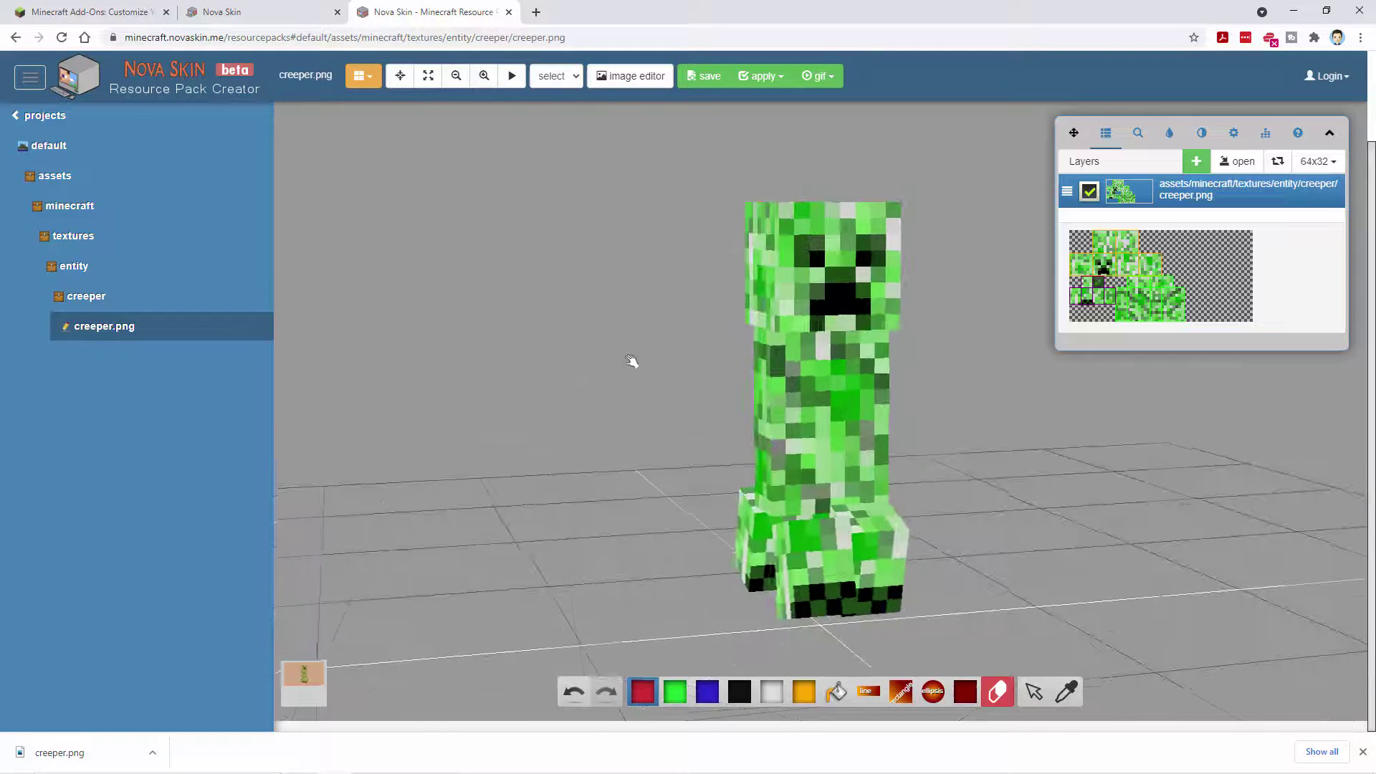
pyautogui.click(831, 426)
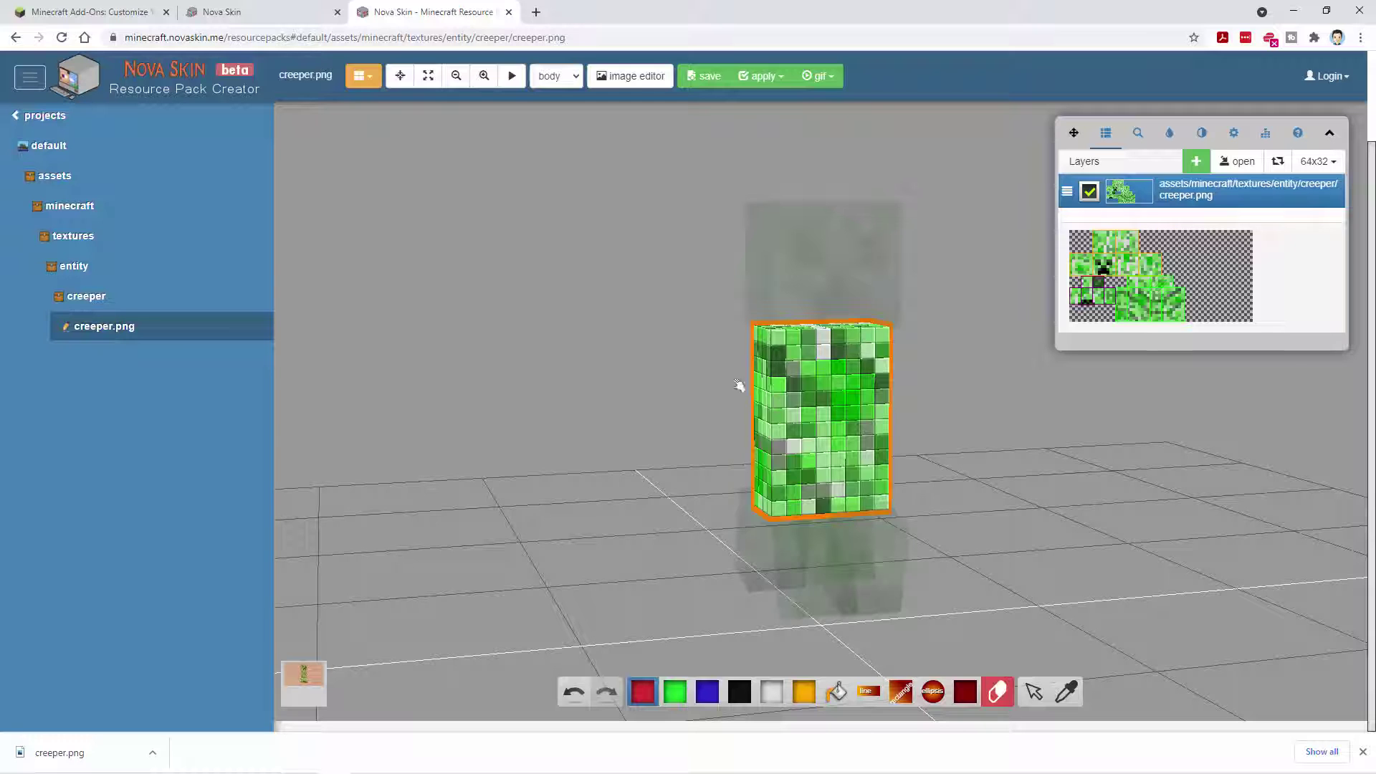
pyautogui.moveTo(677, 439)
pyautogui.mouseDown()
pyautogui.moveTo(614, 409)
pyautogui.moveTo(627, 458)
pyautogui.moveTo(688, 458)
pyautogui.moveTo(695, 444)
pyautogui.moveTo(600, 445)
pyautogui.moveTo(688, 433)
pyautogui.mouseUp()
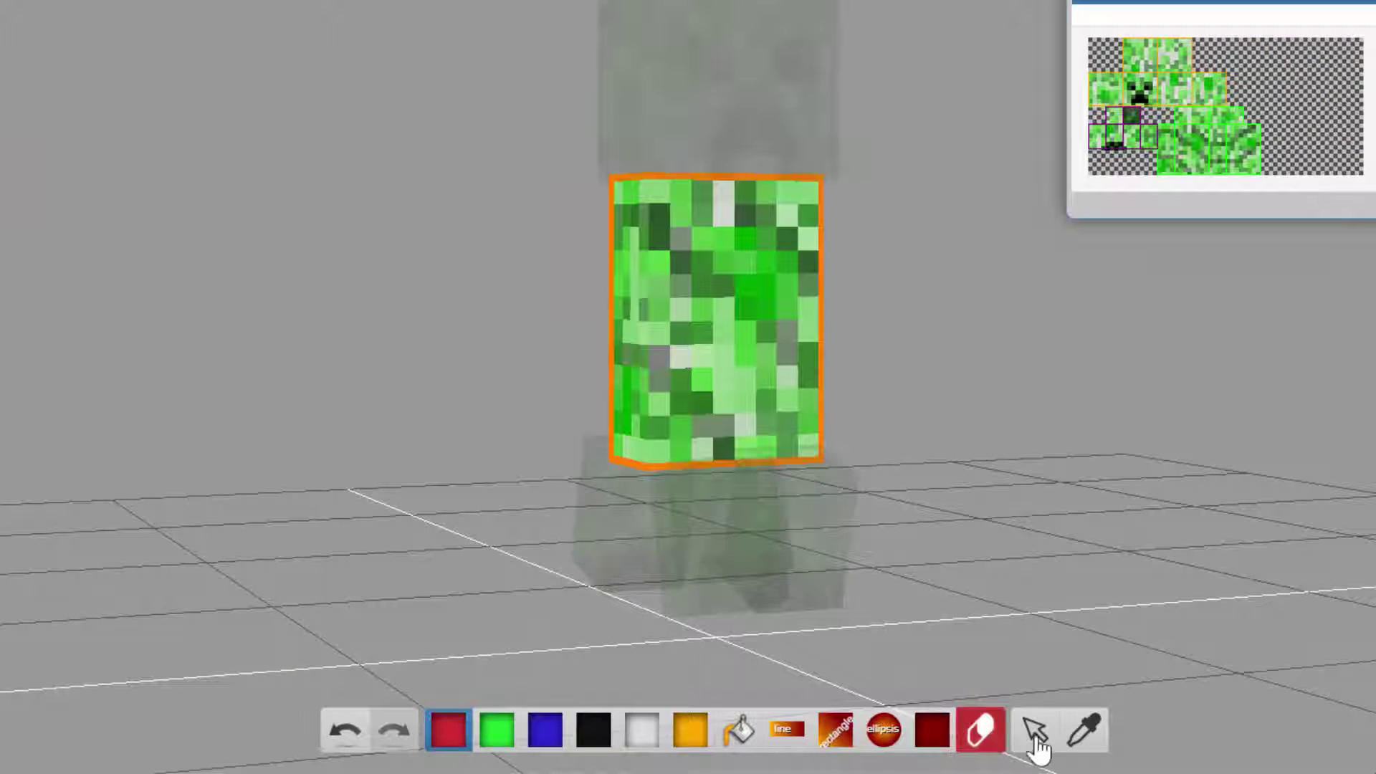
# - Tune the paint to yellow ffe904 with noise and pencil the body's top two rows
pyautogui.click(448, 742)
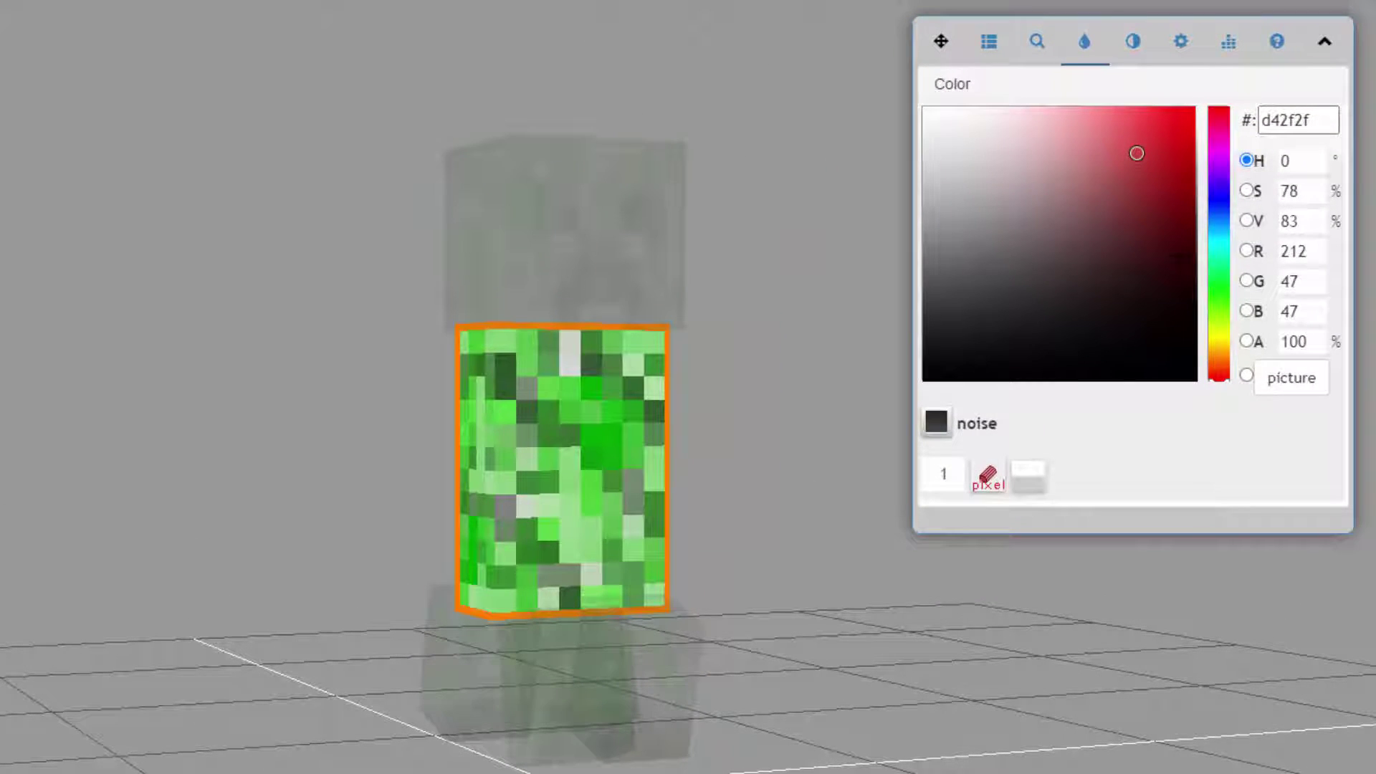
pyautogui.moveTo(1222, 345); pyautogui.dragTo(1222, 344)
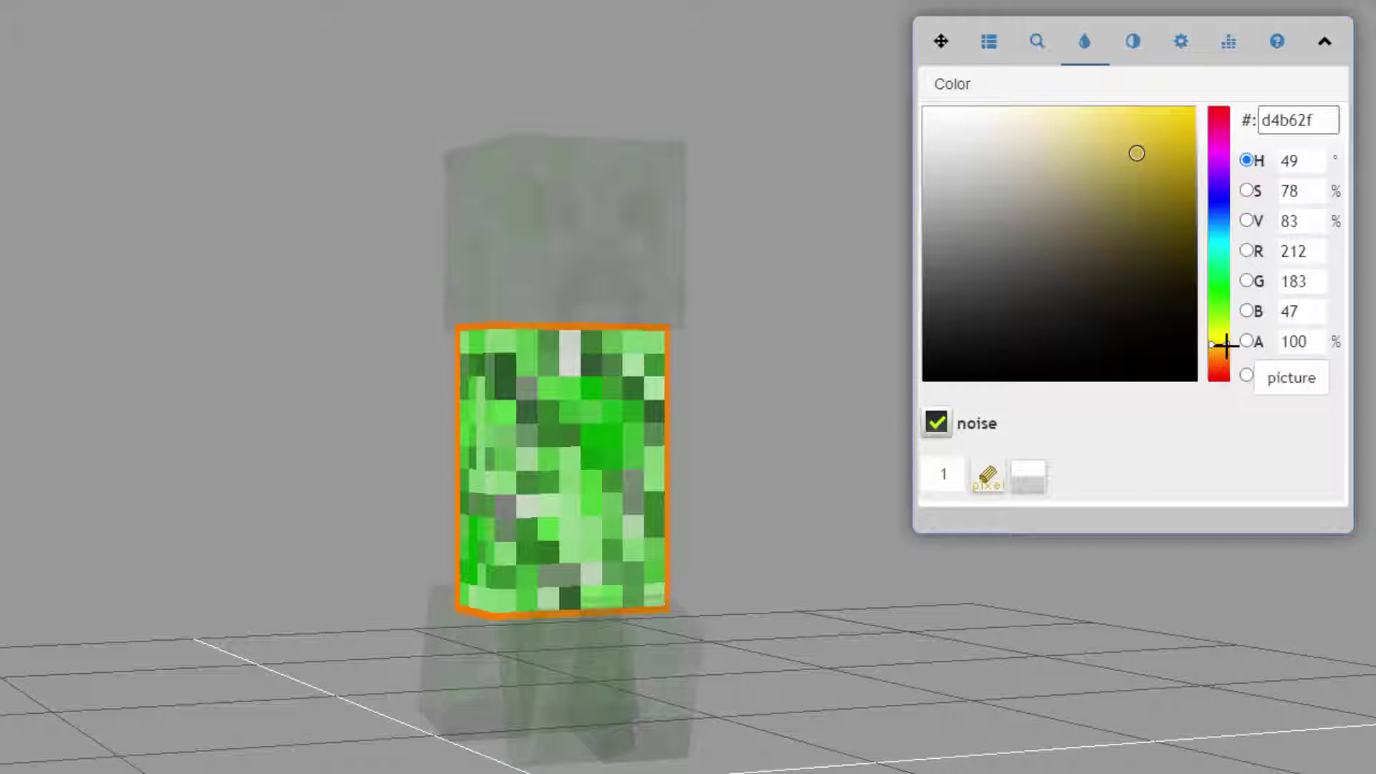
pyautogui.moveTo(1225, 346); pyautogui.dragTo(1223, 342)
pyautogui.click(1129, 172)
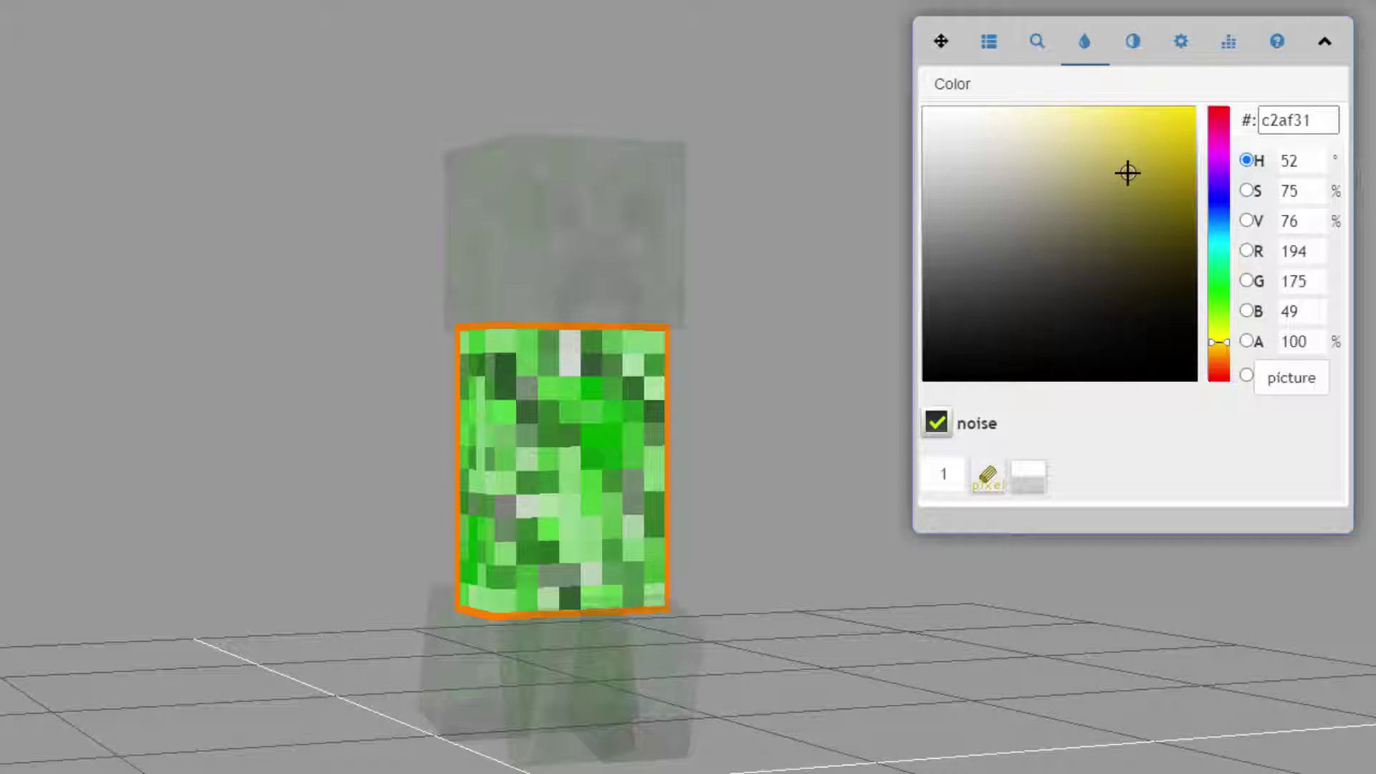
pyautogui.moveTo(1142, 161)
pyautogui.mouseDown()
pyautogui.moveTo(1197, 110)
pyautogui.moveTo(1186, 101)
pyautogui.moveTo(1178, 152)
pyautogui.moveTo(1193, 108)
pyautogui.mouseUp()
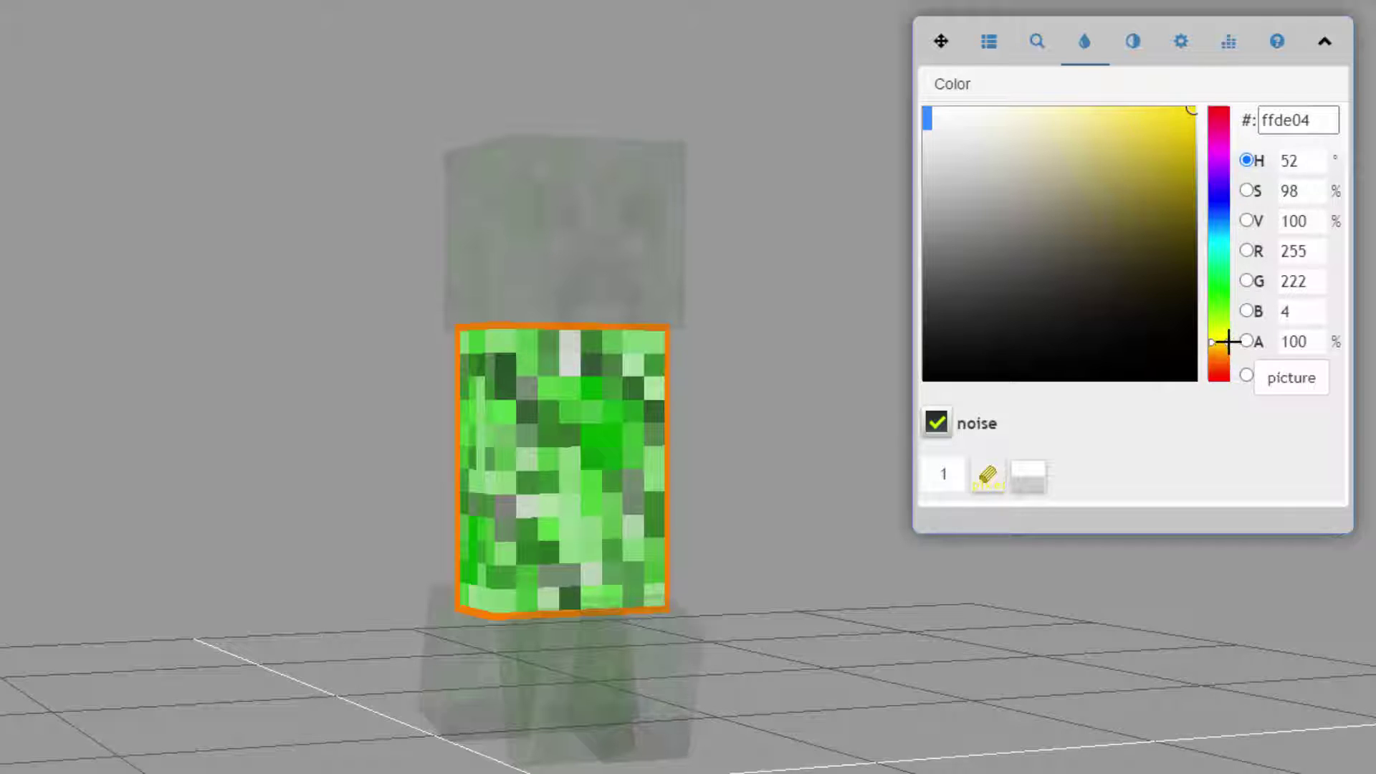
pyautogui.moveTo(1227, 342); pyautogui.dragTo(1225, 338)
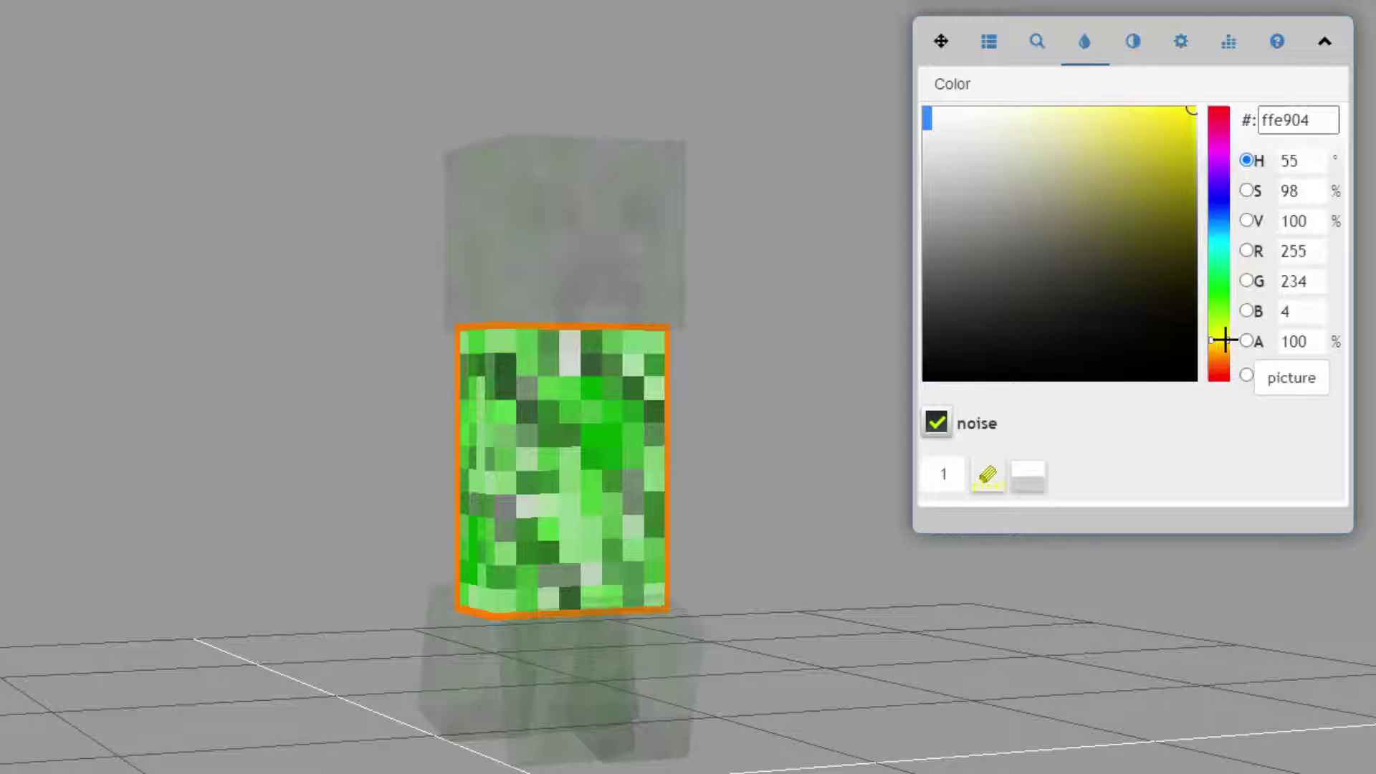
pyautogui.moveTo(1225, 339); pyautogui.dragTo(1225, 339)
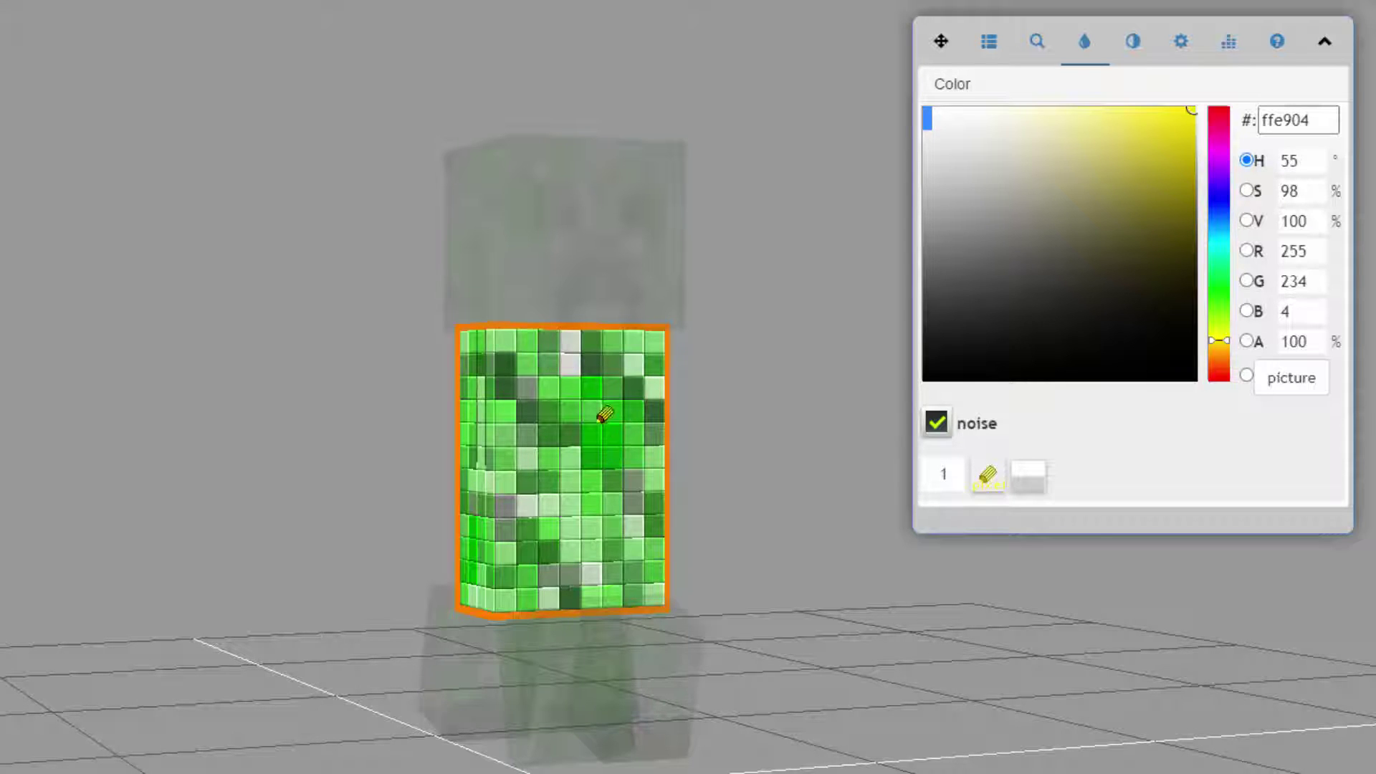
pyautogui.moveTo(514, 332)
pyautogui.mouseDown()
pyautogui.moveTo(651, 338)
pyautogui.moveTo(654, 358)
pyautogui.moveTo(522, 355)
pyautogui.mouseUp()
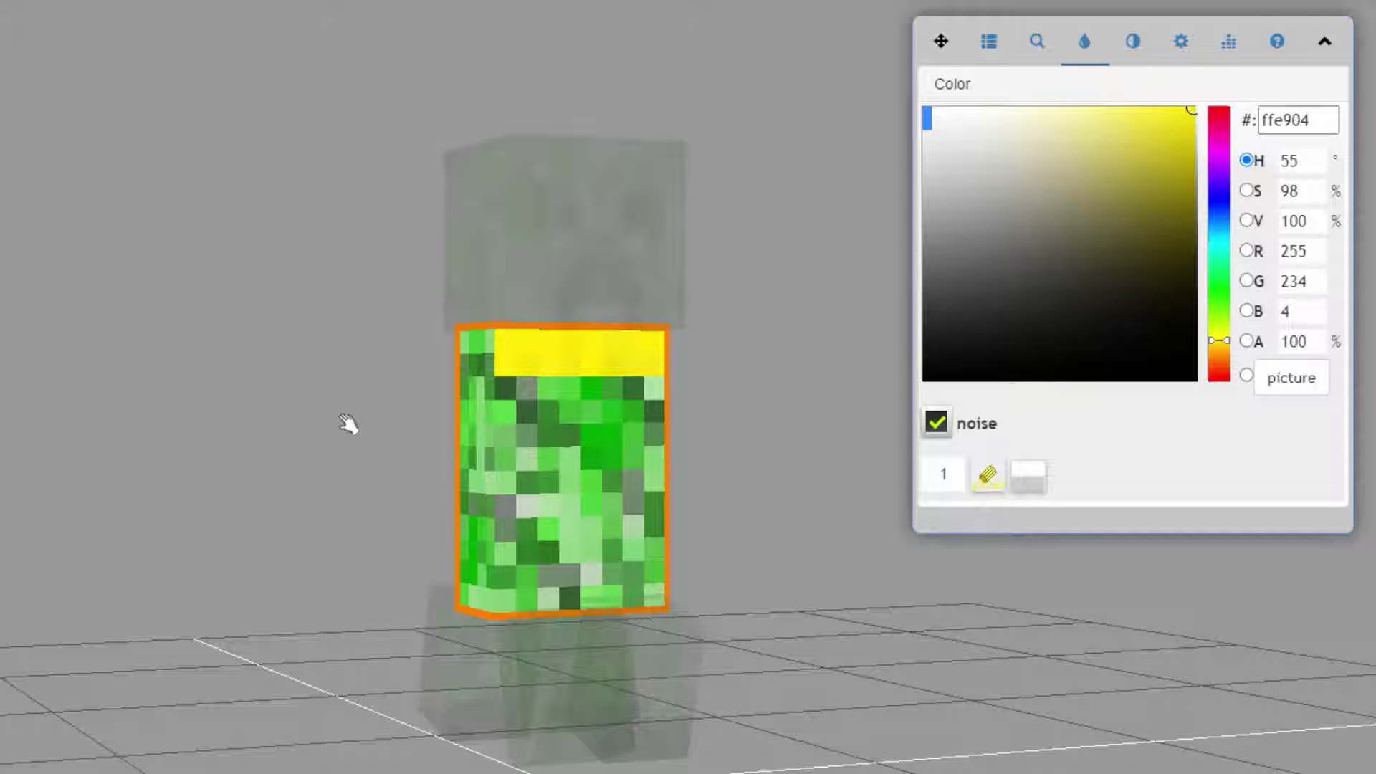
# - Paint yellow bands across the top, middle and lower part of the body's side face
pyautogui.moveTo(390, 439)
pyautogui.mouseDown()
pyautogui.moveTo(387, 485)
pyautogui.moveTo(646, 459)
pyautogui.moveTo(385, 460)
pyautogui.mouseUp()
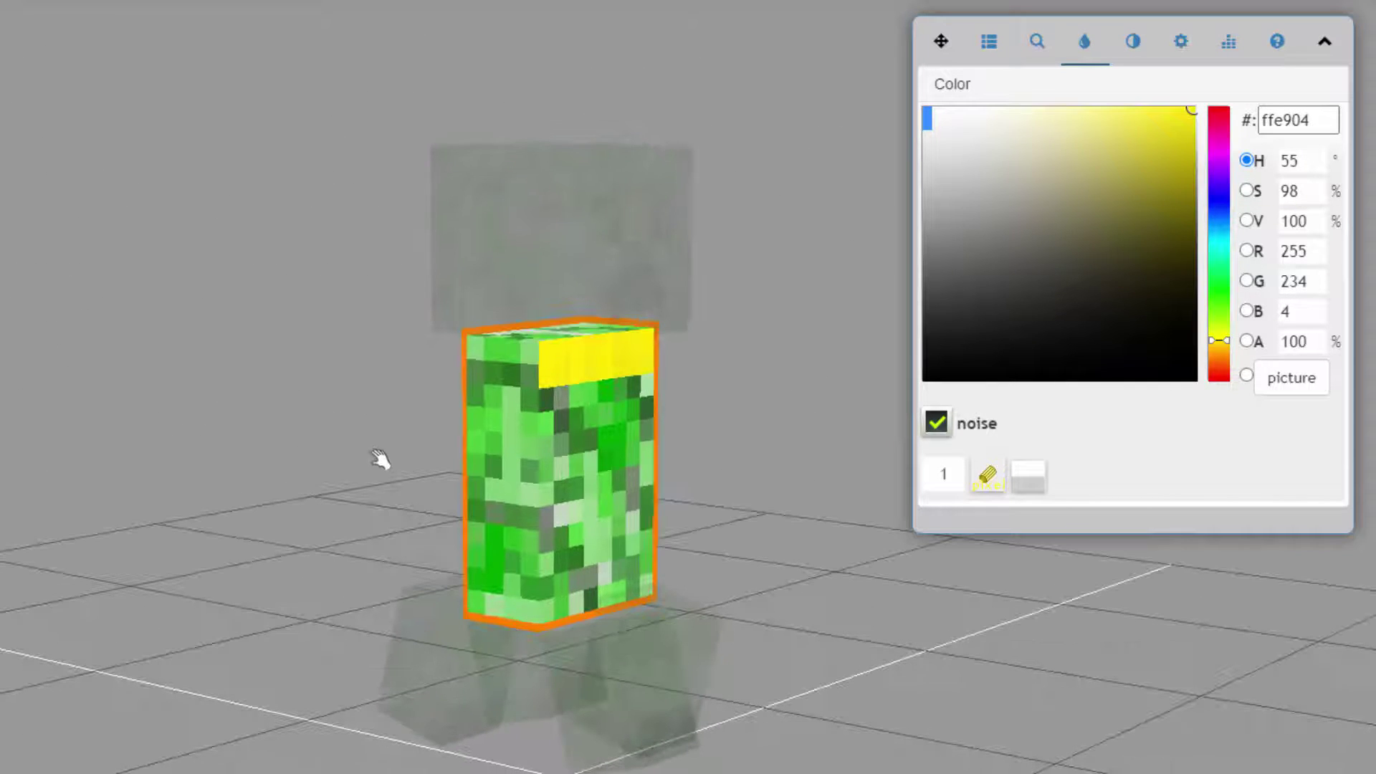
pyautogui.moveTo(479, 350)
pyautogui.mouseDown()
pyautogui.moveTo(526, 351)
pyautogui.moveTo(529, 366)
pyautogui.moveTo(476, 362)
pyautogui.mouseUp()
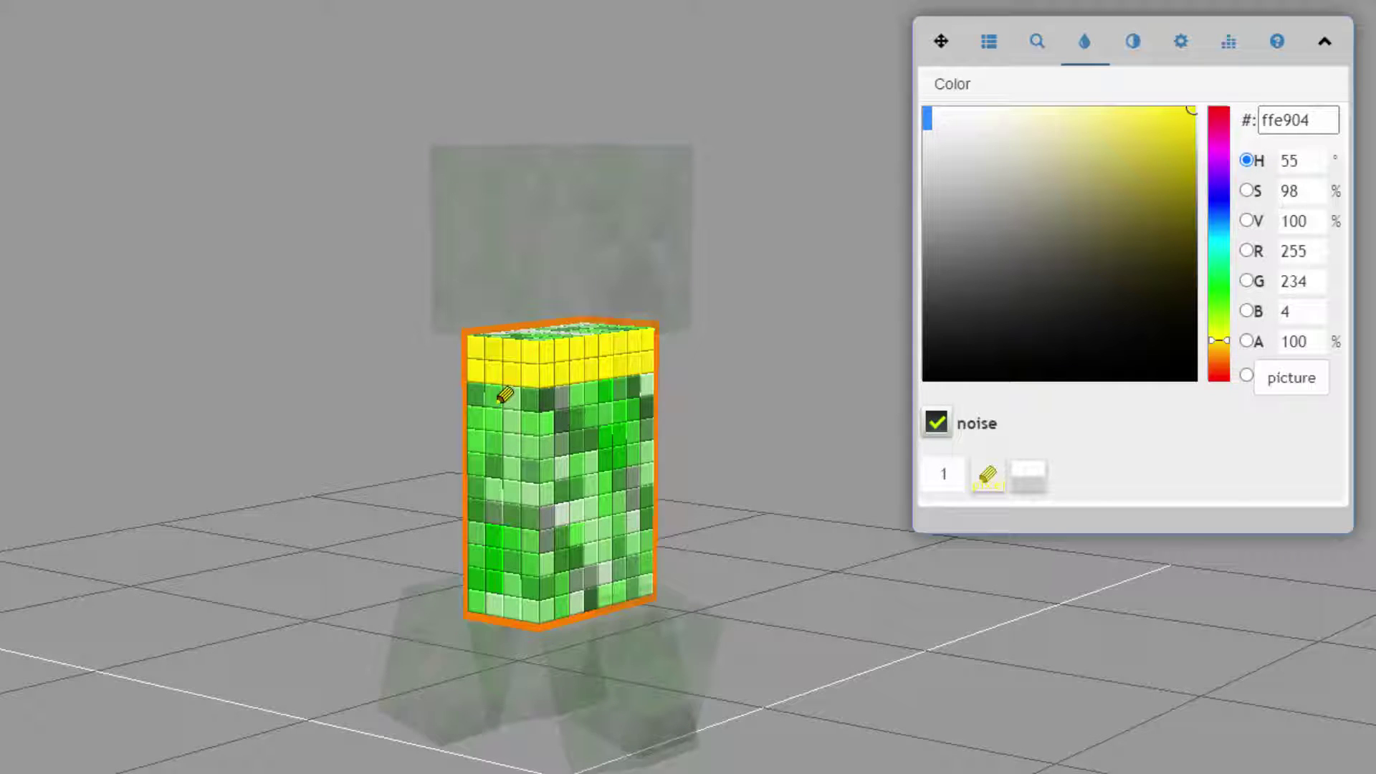
pyautogui.moveTo(486, 435)
pyautogui.mouseDown()
pyautogui.moveTo(645, 431)
pyautogui.moveTo(648, 450)
pyautogui.moveTo(487, 459)
pyautogui.mouseUp()
pyautogui.moveTo(486, 529)
pyautogui.mouseDown()
pyautogui.moveTo(643, 521)
pyautogui.moveTo(615, 541)
pyautogui.moveTo(470, 549)
pyautogui.mouseUp()
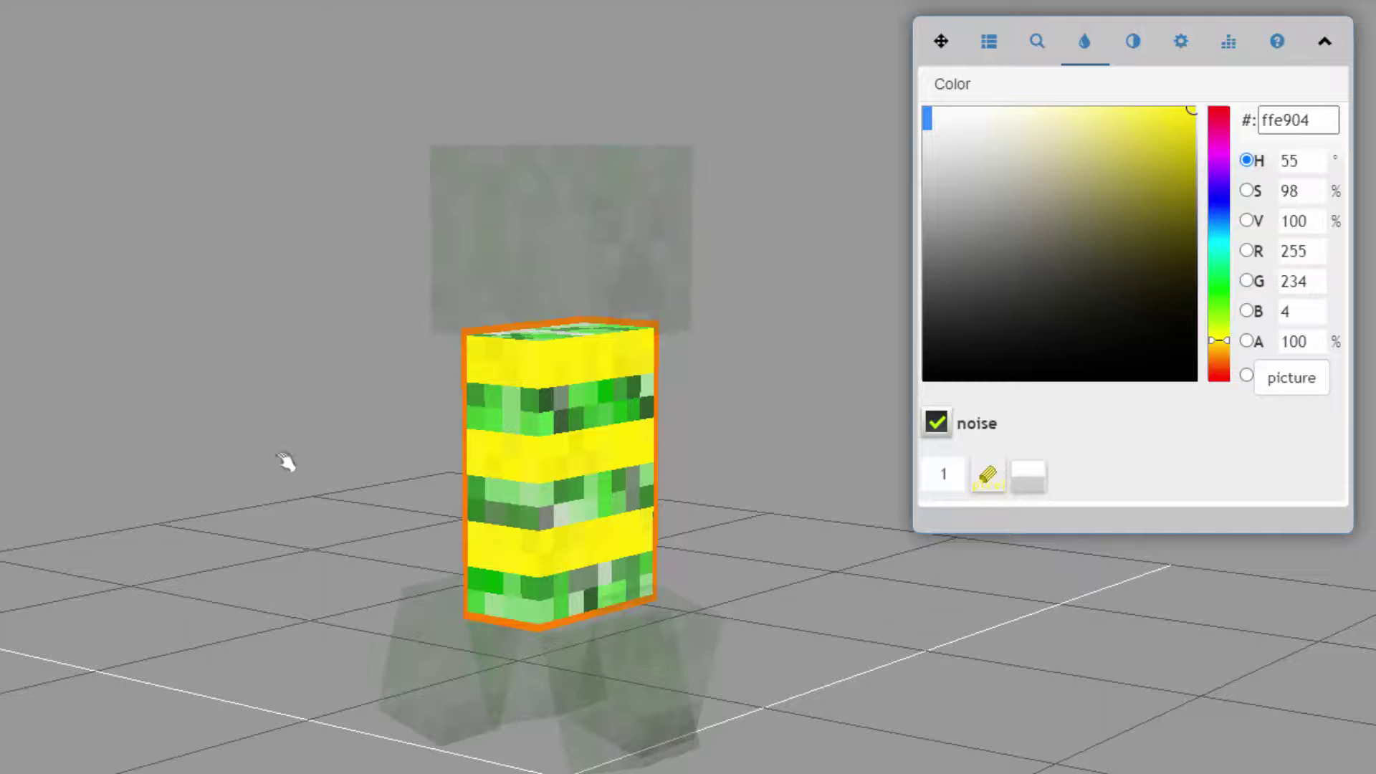
# - Paint the same three yellow bands on the next green face
pyautogui.moveTo(368, 463)
pyautogui.mouseDown()
pyautogui.moveTo(415, 497)
pyautogui.moveTo(458, 473)
pyautogui.moveTo(585, 464)
pyautogui.mouseUp()
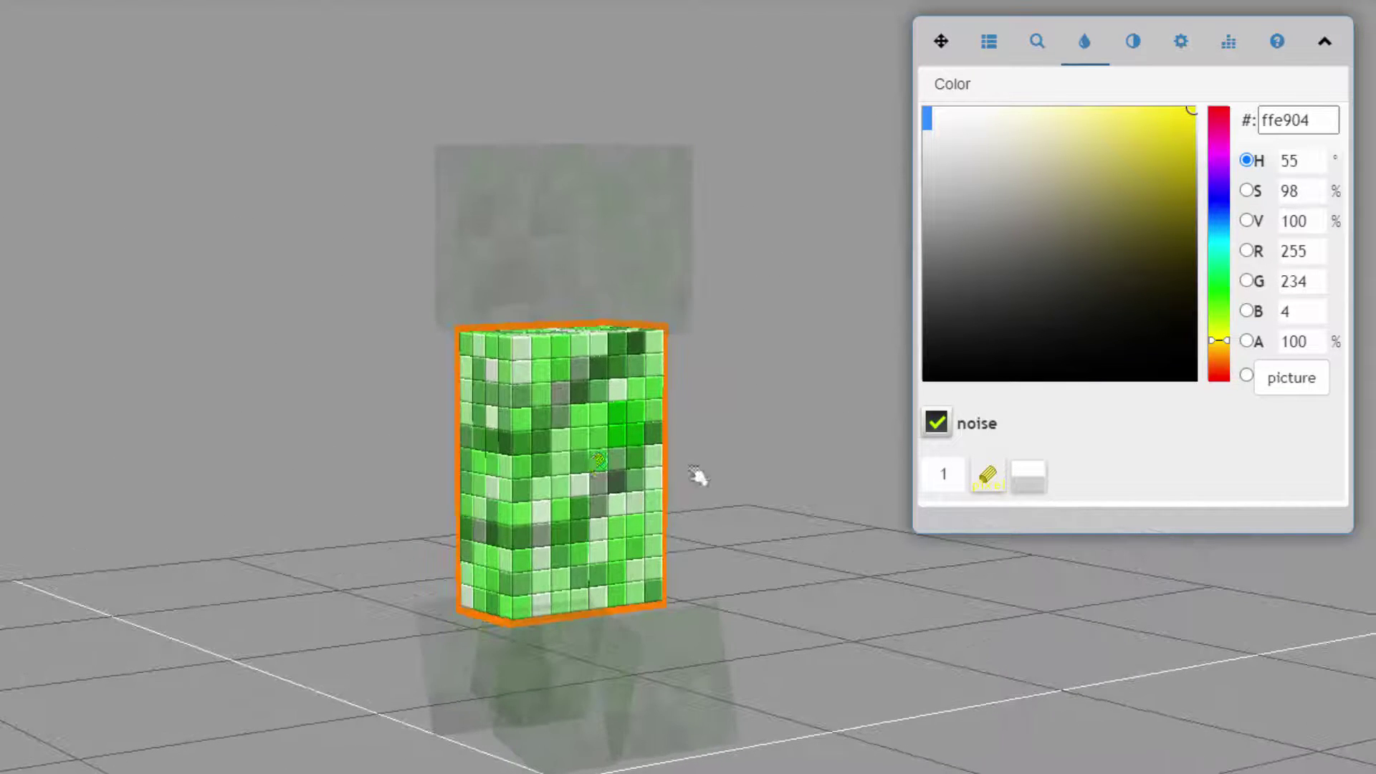
pyautogui.moveTo(475, 339)
pyautogui.mouseDown()
pyautogui.moveTo(653, 342)
pyautogui.moveTo(650, 360)
pyautogui.moveTo(477, 363)
pyautogui.mouseUp()
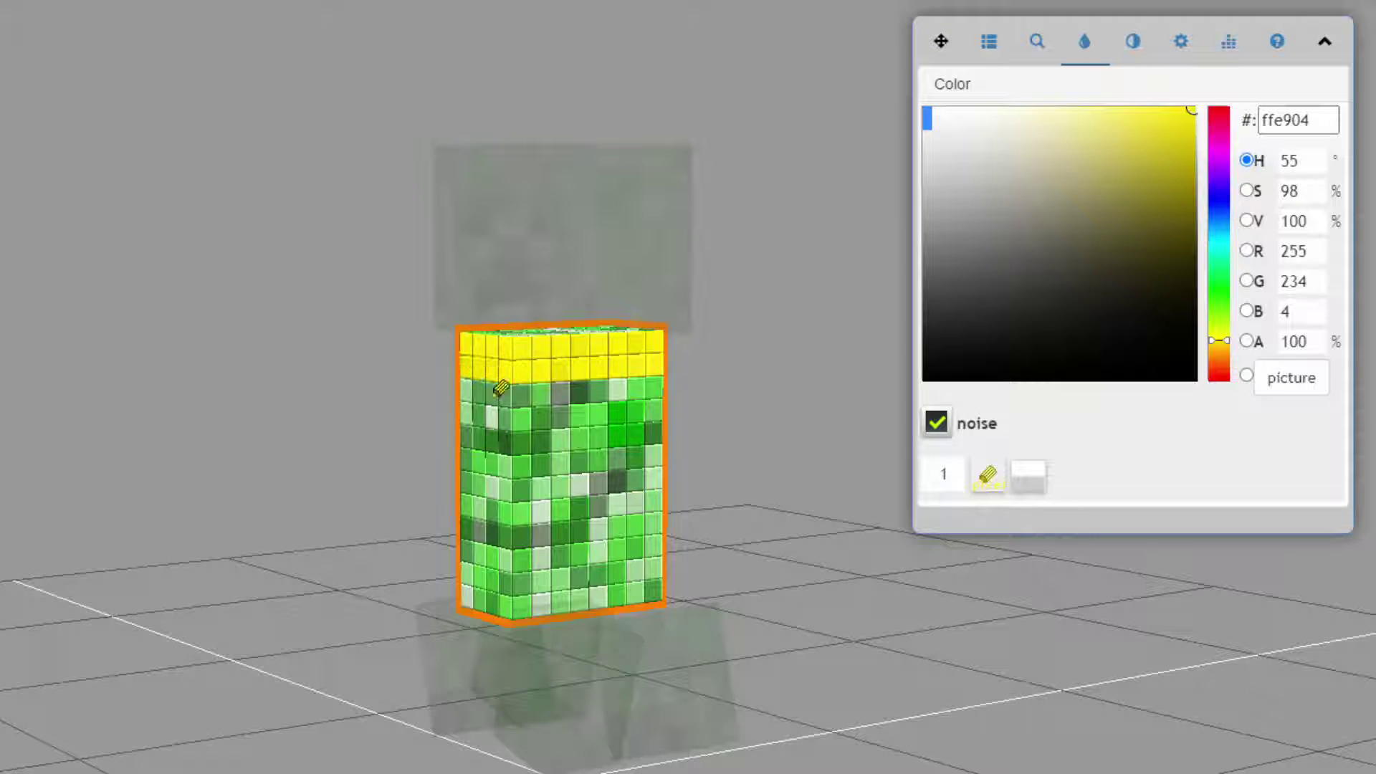
pyautogui.moveTo(483, 427)
pyautogui.mouseDown()
pyautogui.moveTo(466, 430)
pyautogui.moveTo(617, 430)
pyautogui.moveTo(649, 449)
pyautogui.moveTo(464, 453)
pyautogui.mouseUp()
pyautogui.moveTo(481, 525)
pyautogui.mouseDown()
pyautogui.moveTo(653, 520)
pyautogui.moveTo(655, 542)
pyautogui.moveTo(476, 544)
pyautogui.mouseUp()
# - Paint the top face's corner cells yellow and shift the paint to brown 986502
pyautogui.moveTo(359, 387); pyautogui.dragTo(346, 464)
pyautogui.moveTo(495, 430)
pyautogui.mouseDown()
pyautogui.moveTo(487, 445)
pyautogui.moveTo(523, 480)
pyautogui.moveTo(509, 425)
pyautogui.moveTo(529, 399)
pyautogui.moveTo(562, 408)
pyautogui.moveTo(553, 375)
pyautogui.moveTo(600, 410)
pyautogui.moveTo(566, 352)
pyautogui.moveTo(649, 383)
pyautogui.moveTo(608, 331)
pyautogui.mouseUp()
pyautogui.moveTo(354, 635)
pyautogui.mouseDown()
pyautogui.moveTo(338, 514)
pyautogui.moveTo(332, 596)
pyautogui.moveTo(349, 608)
pyautogui.mouseUp()
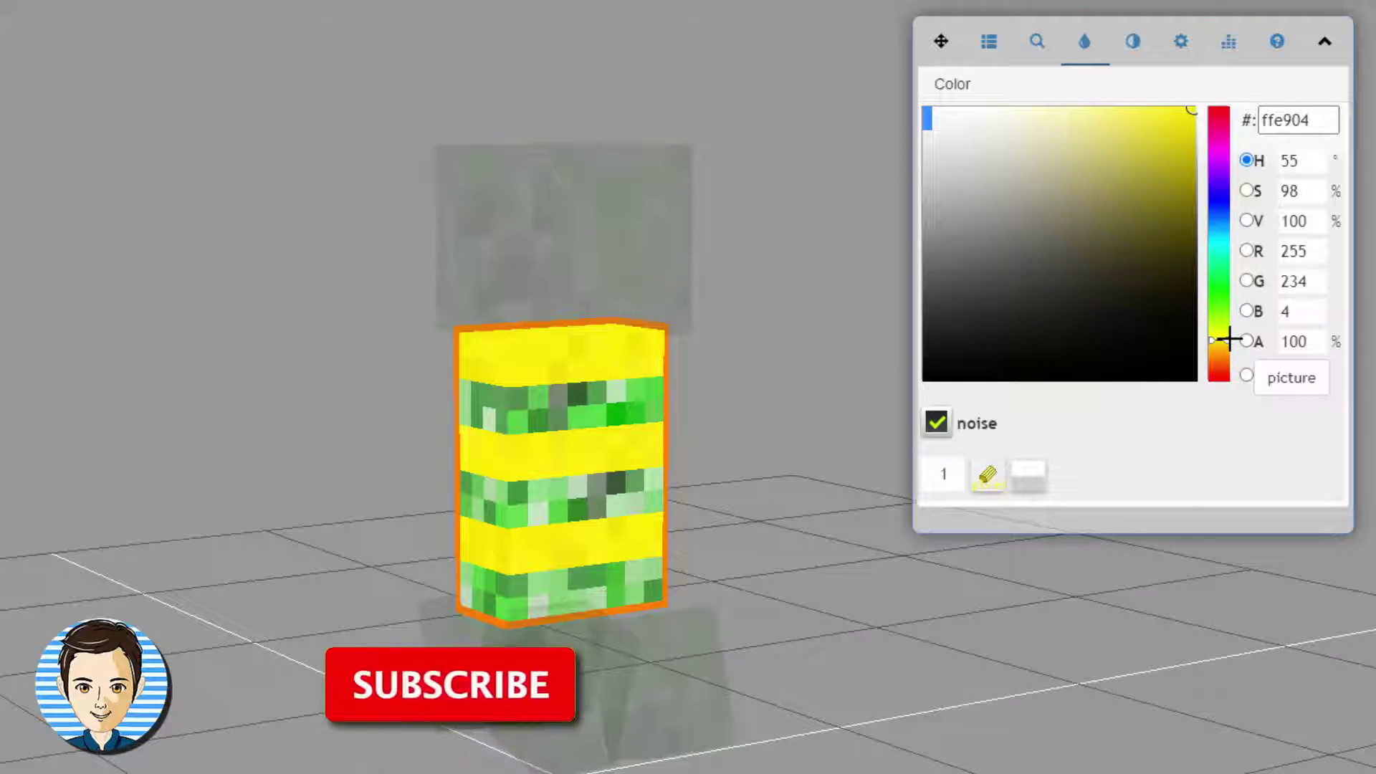
pyautogui.moveTo(1226, 340); pyautogui.dragTo(1227, 352)
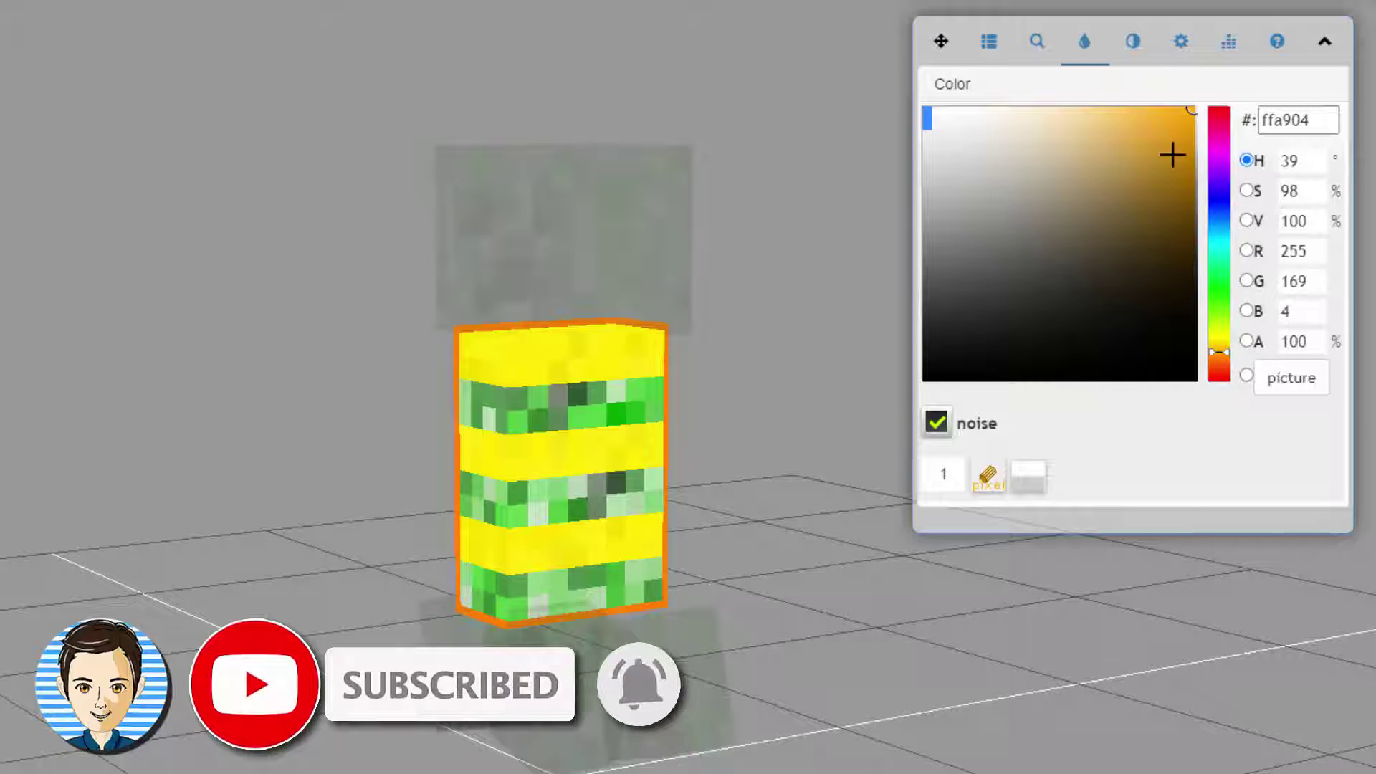
pyautogui.moveTo(1176, 167)
pyautogui.mouseDown()
pyautogui.moveTo(1174, 187)
pyautogui.moveTo(1197, 184)
pyautogui.moveTo(1194, 217)
pyautogui.mouseUp()
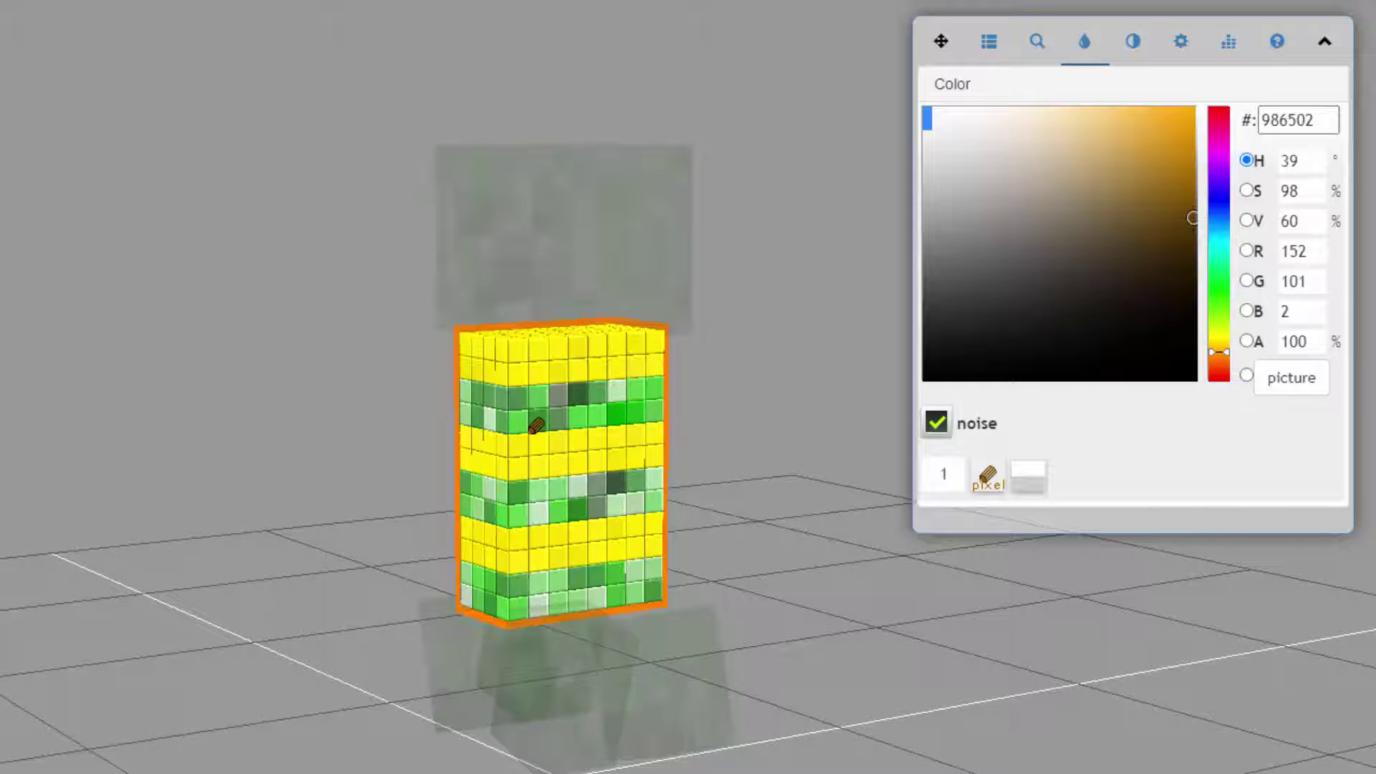
# - Switch to darker brown 6e4902 and cover the front face's green bands in brown
pyautogui.moveTo(526, 392); pyautogui.dragTo(638, 393)
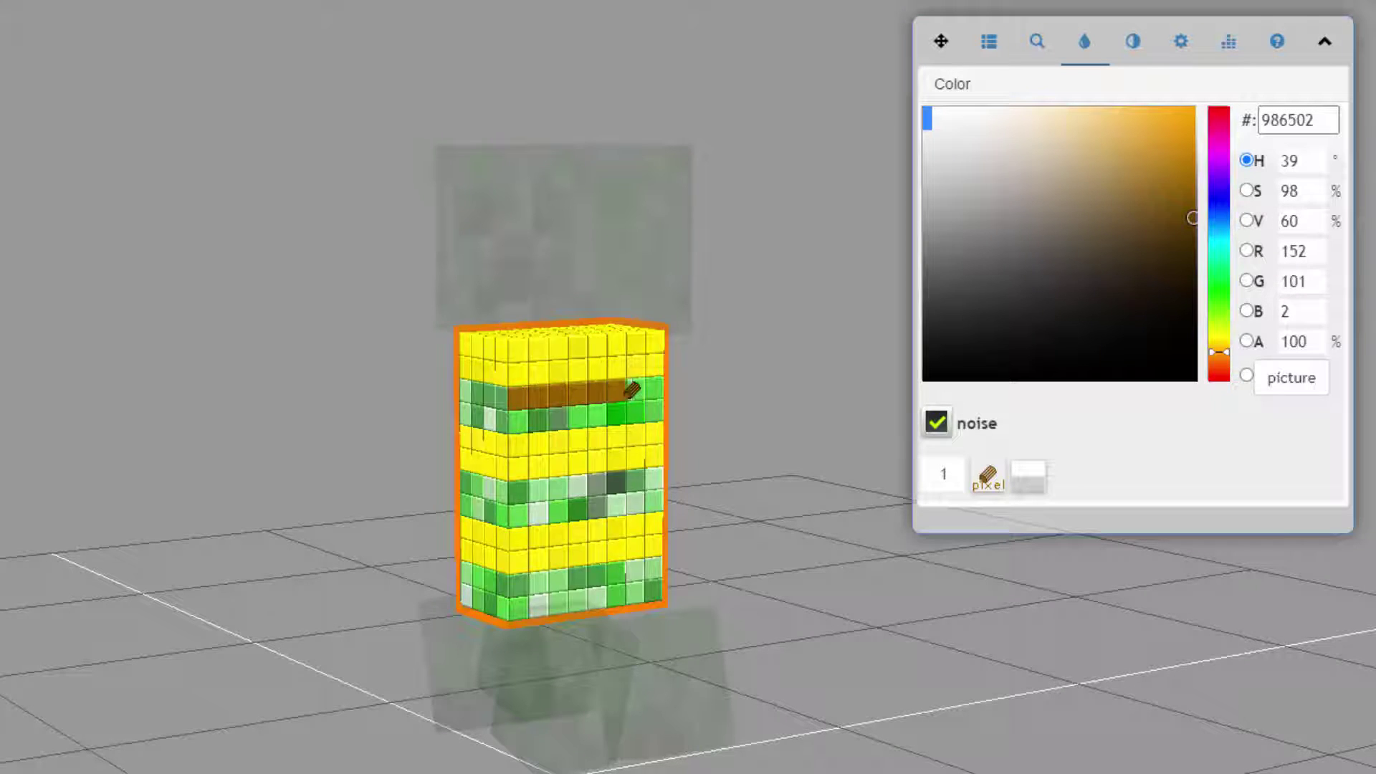
pyautogui.click(1190, 263)
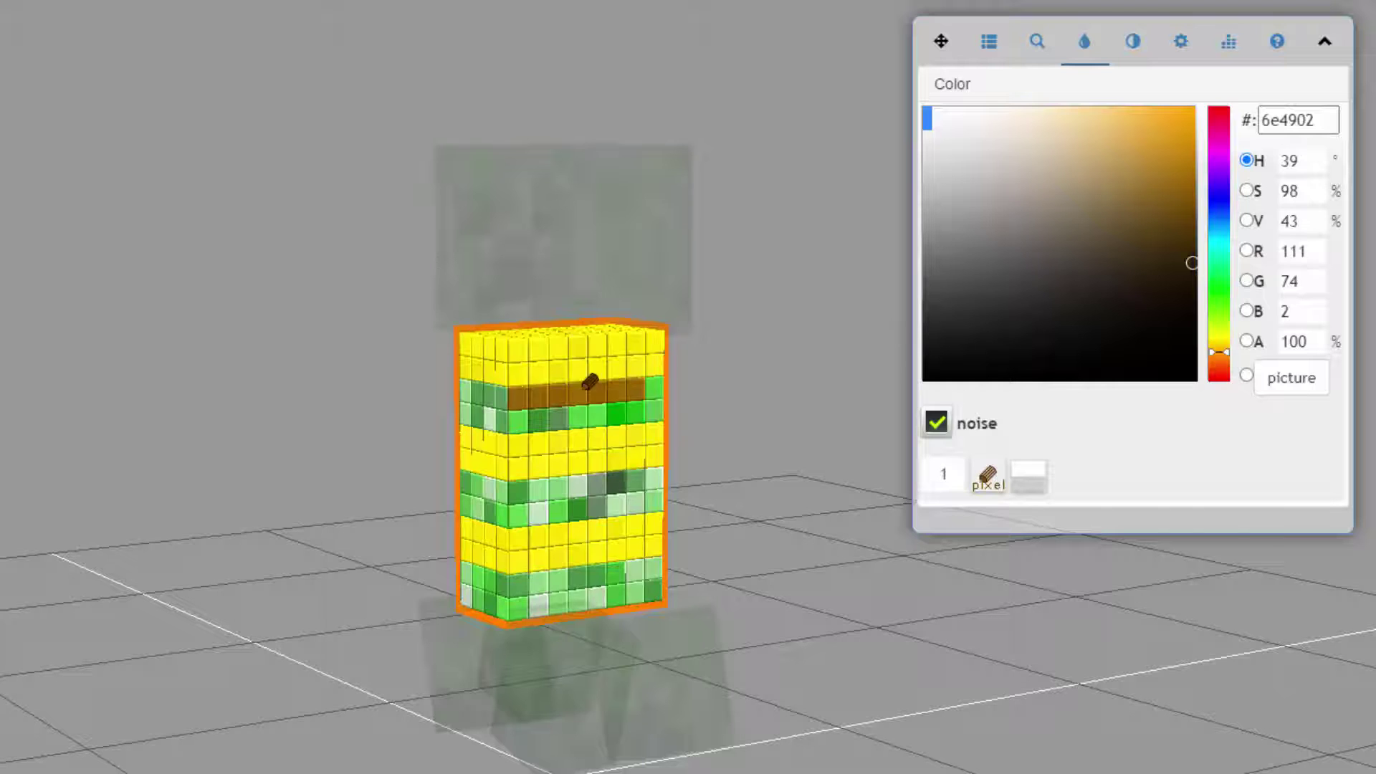
pyautogui.moveTo(533, 394)
pyautogui.mouseDown()
pyautogui.moveTo(663, 391)
pyautogui.moveTo(584, 417)
pyautogui.moveTo(513, 415)
pyautogui.moveTo(469, 395)
pyautogui.moveTo(481, 420)
pyautogui.mouseUp()
pyautogui.moveTo(531, 484)
pyautogui.mouseDown()
pyautogui.moveTo(655, 490)
pyautogui.moveTo(524, 515)
pyautogui.moveTo(467, 505)
pyautogui.moveTo(478, 479)
pyautogui.moveTo(507, 479)
pyautogui.mouseUp()
pyautogui.moveTo(473, 571)
pyautogui.mouseDown()
pyautogui.moveTo(643, 574)
pyautogui.moveTo(654, 591)
pyautogui.moveTo(477, 596)
pyautogui.moveTo(469, 584)
pyautogui.mouseUp()
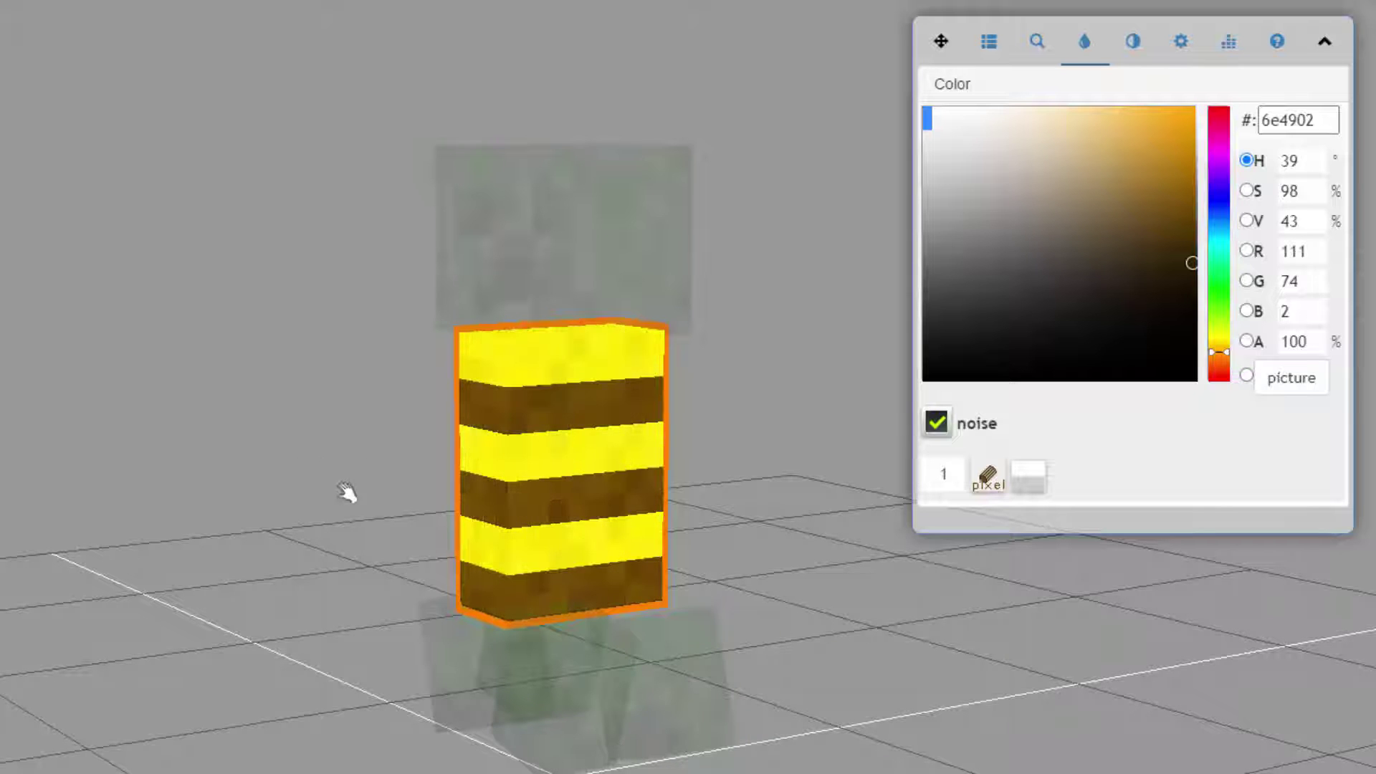
# - Paint the side face's and top face's remaining green rows brown, then view the creeper from the front
pyautogui.moveTo(301, 510)
pyautogui.mouseDown()
pyautogui.moveTo(461, 516)
pyautogui.moveTo(644, 479)
pyautogui.mouseUp()
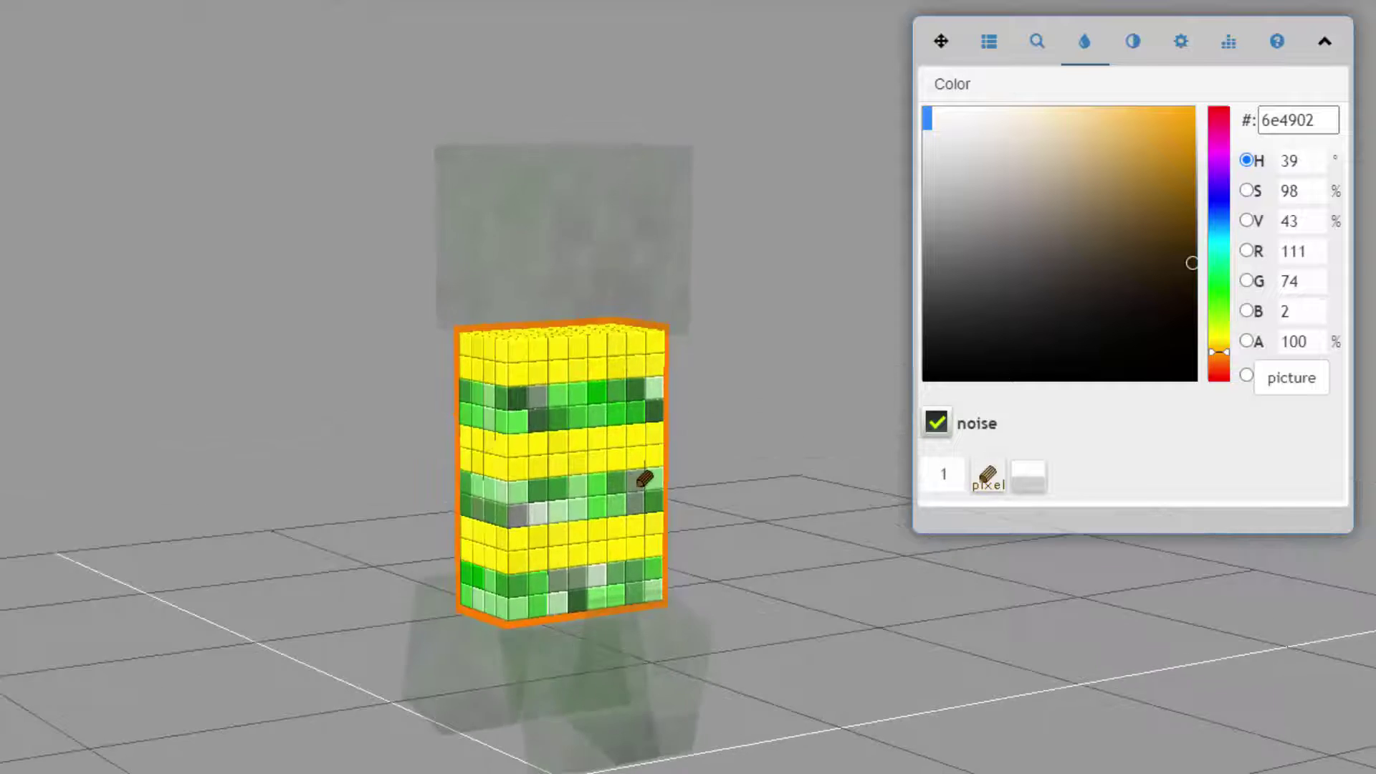
pyautogui.moveTo(474, 388)
pyautogui.mouseDown()
pyautogui.moveTo(643, 386)
pyautogui.moveTo(657, 399)
pyautogui.moveTo(466, 409)
pyautogui.mouseUp()
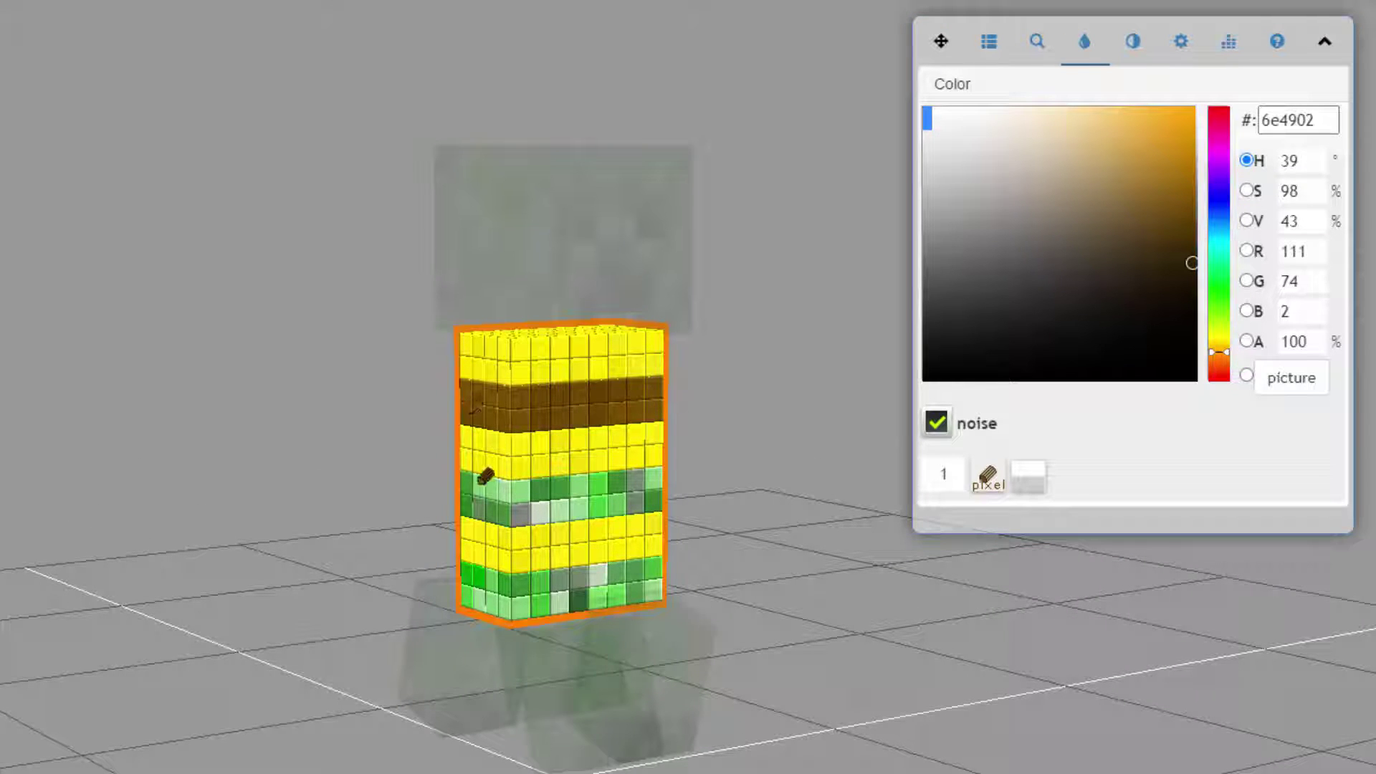
pyautogui.moveTo(477, 481); pyautogui.dragTo(574, 486)
pyautogui.moveTo(654, 473)
pyautogui.mouseDown()
pyautogui.moveTo(589, 502)
pyautogui.moveTo(467, 506)
pyautogui.mouseUp()
pyautogui.moveTo(484, 562)
pyautogui.mouseDown()
pyautogui.moveTo(656, 572)
pyautogui.moveTo(517, 596)
pyautogui.moveTo(474, 587)
pyautogui.moveTo(399, 654)
pyautogui.moveTo(400, 575)
pyautogui.moveTo(388, 598)
pyautogui.moveTo(379, 526)
pyautogui.moveTo(549, 522)
pyautogui.mouseUp()
pyautogui.moveTo(531, 459)
pyautogui.mouseDown()
pyautogui.moveTo(487, 504)
pyautogui.moveTo(501, 514)
pyautogui.moveTo(545, 466)
pyautogui.moveTo(564, 482)
pyautogui.moveTo(518, 522)
pyautogui.moveTo(539, 539)
pyautogui.moveTo(591, 499)
pyautogui.moveTo(611, 510)
pyautogui.moveTo(561, 556)
pyautogui.moveTo(574, 573)
pyautogui.moveTo(629, 524)
pyautogui.moveTo(640, 535)
pyautogui.moveTo(604, 585)
pyautogui.moveTo(618, 593)
pyautogui.moveTo(655, 545)
pyautogui.mouseUp()
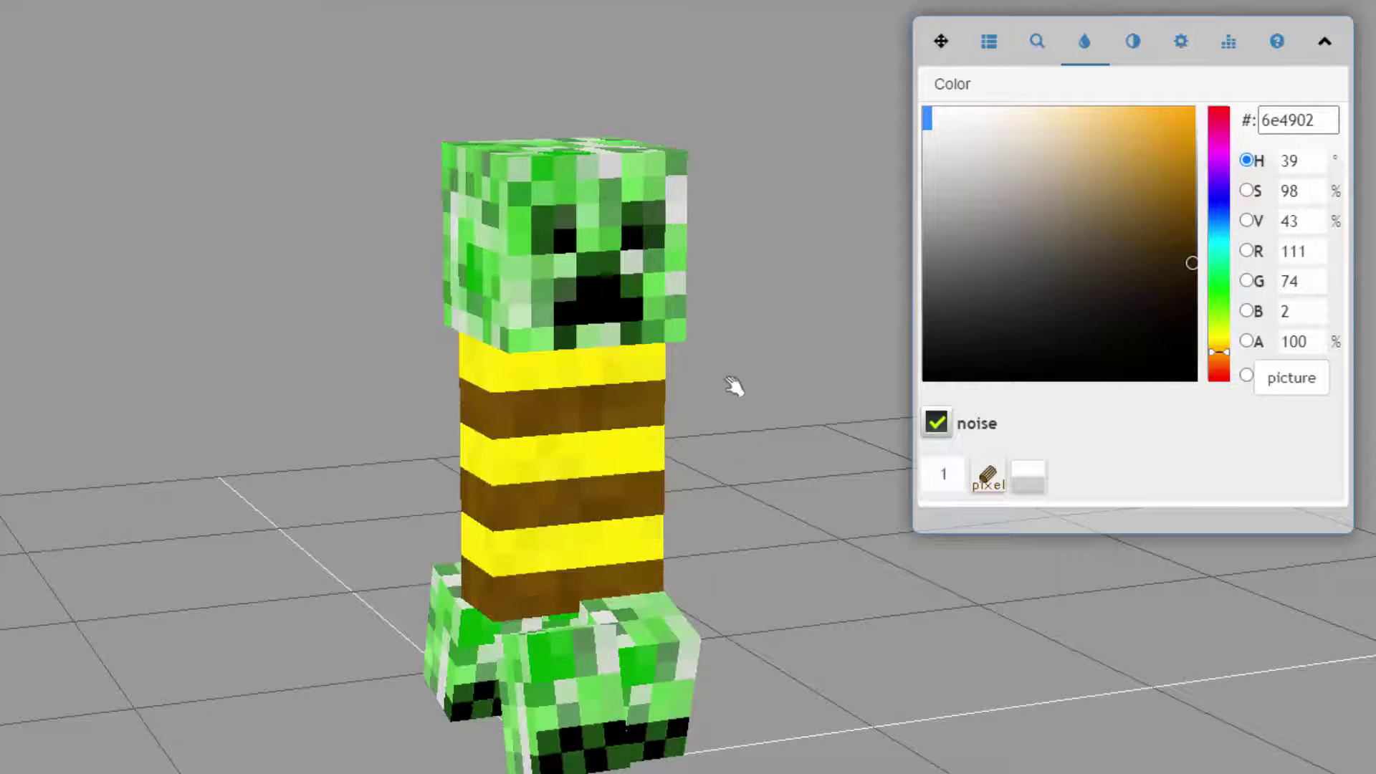
pyautogui.moveTo(86, 476); pyautogui.dragTo(143, 432)
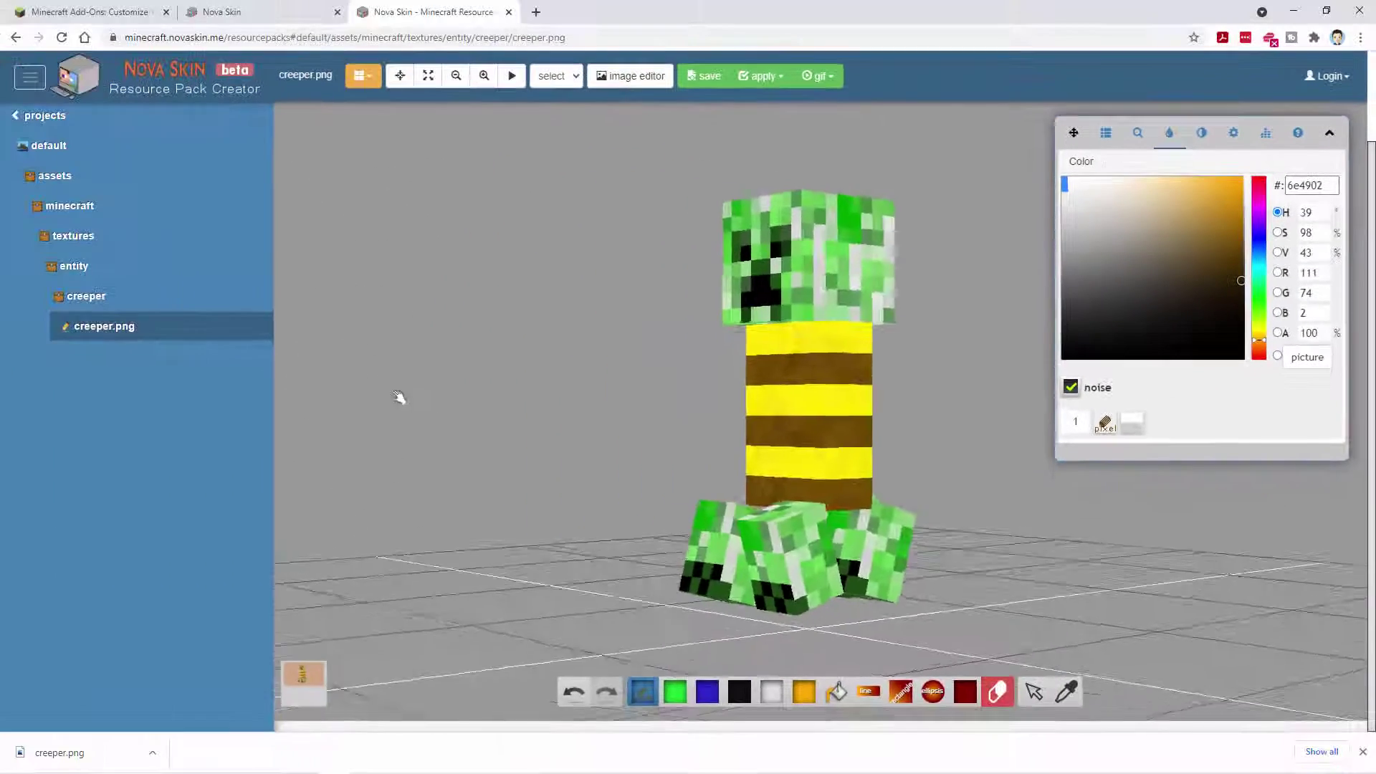
pyautogui.moveTo(0, 434); pyautogui.dragTo(104, 434)
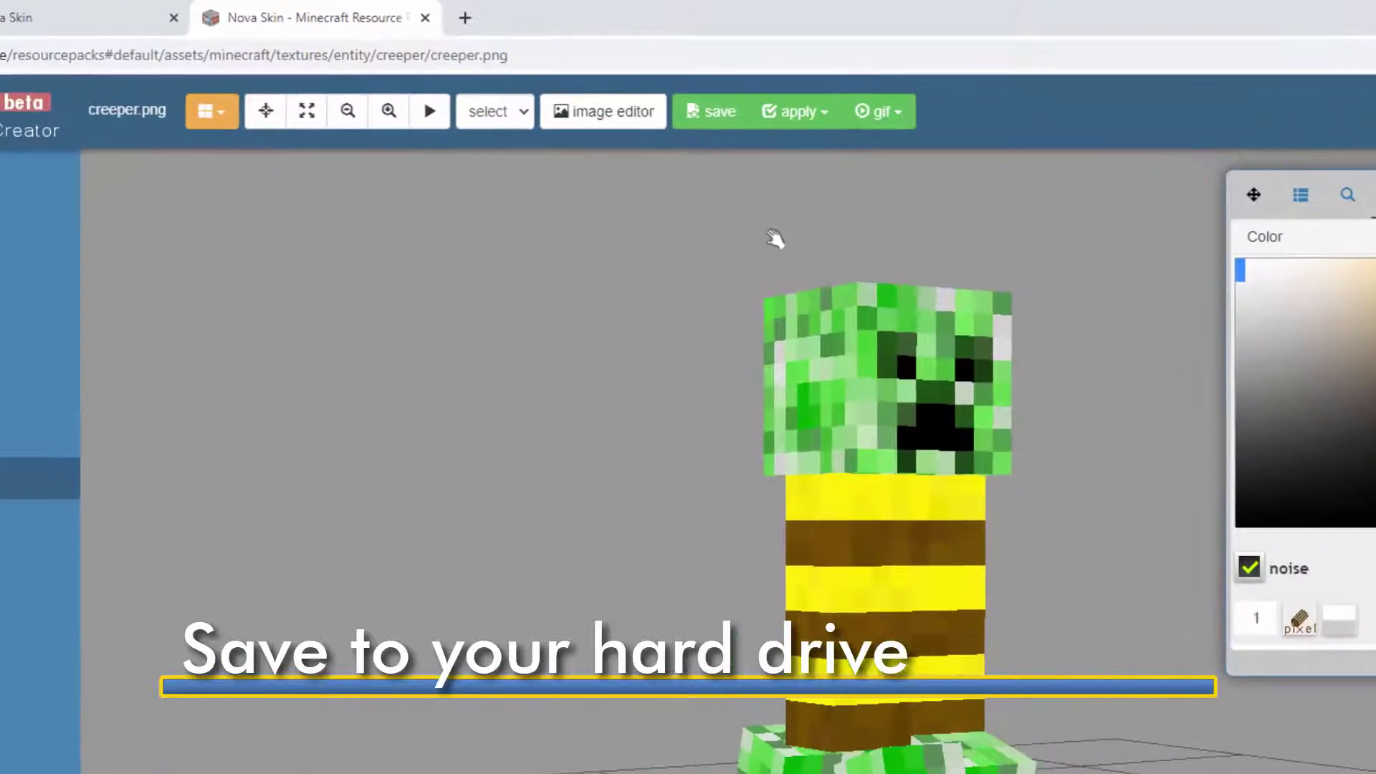
# - Show the striped texture in the Download view and choose Save image as
pyautogui.click(715, 128)
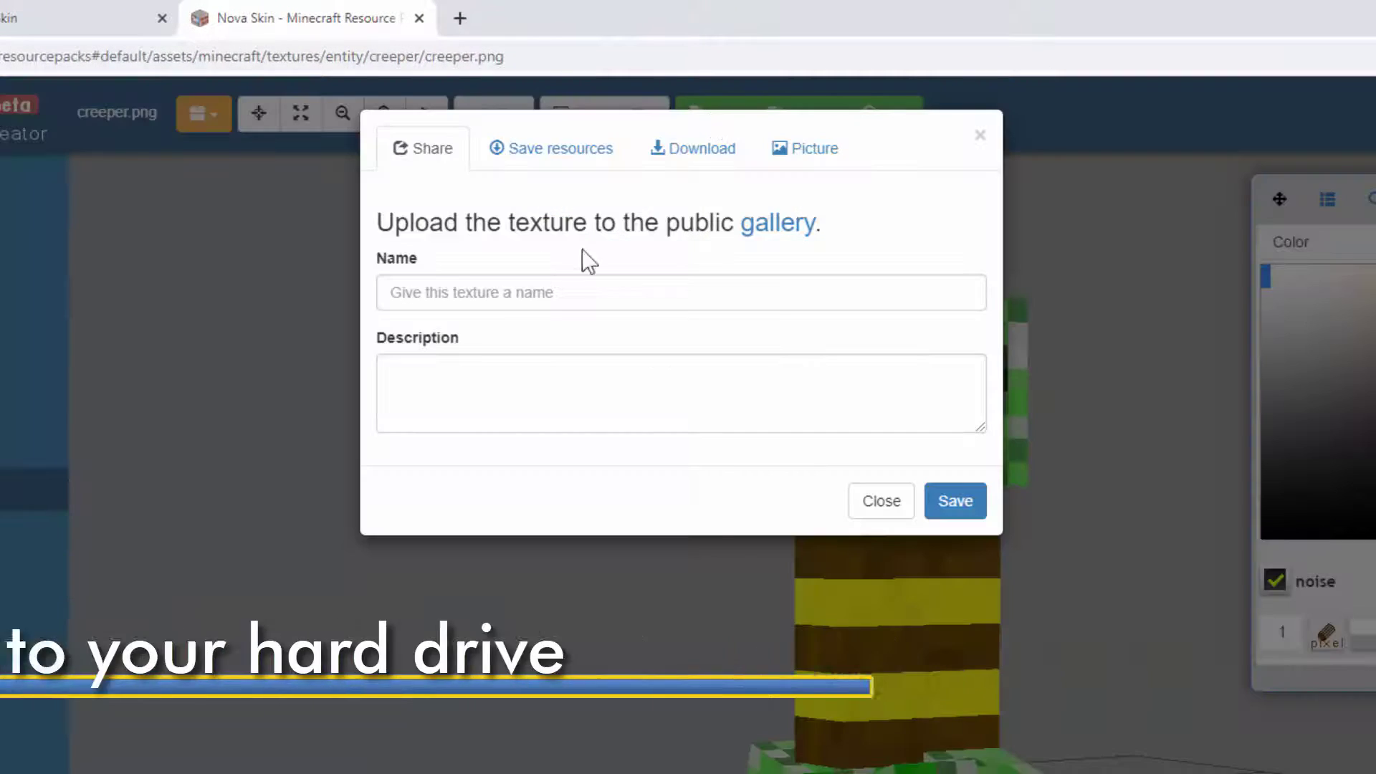
pyautogui.click(702, 159)
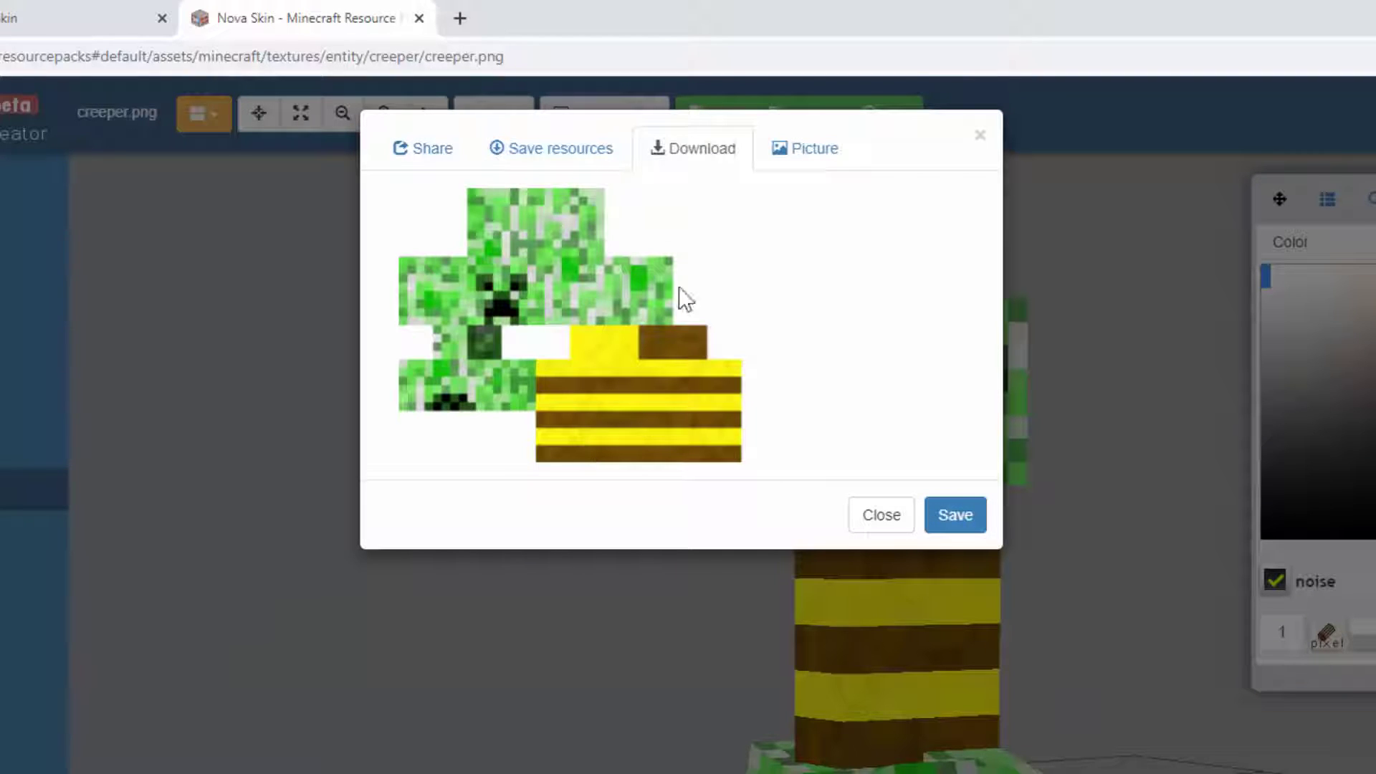
pyautogui.rightClick(544, 294)
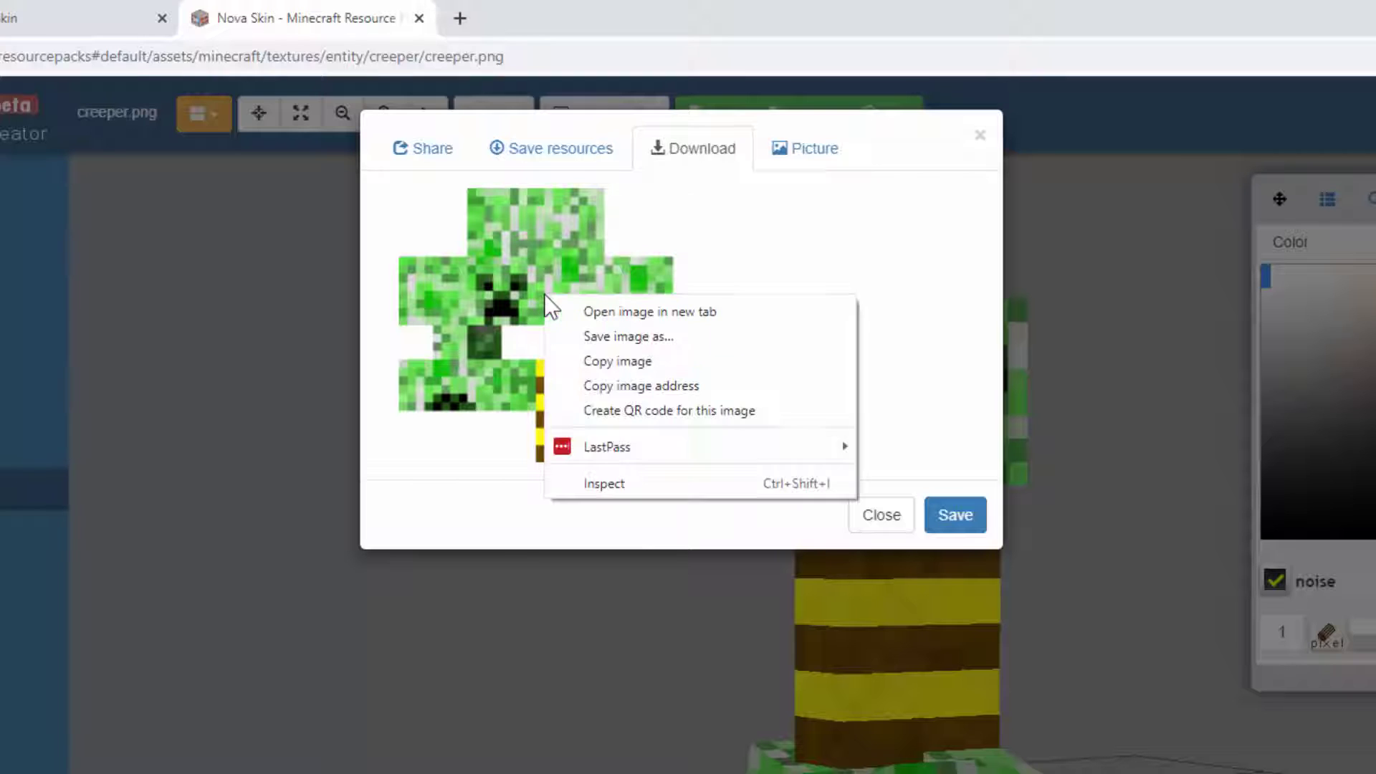
pyautogui.click(630, 335)
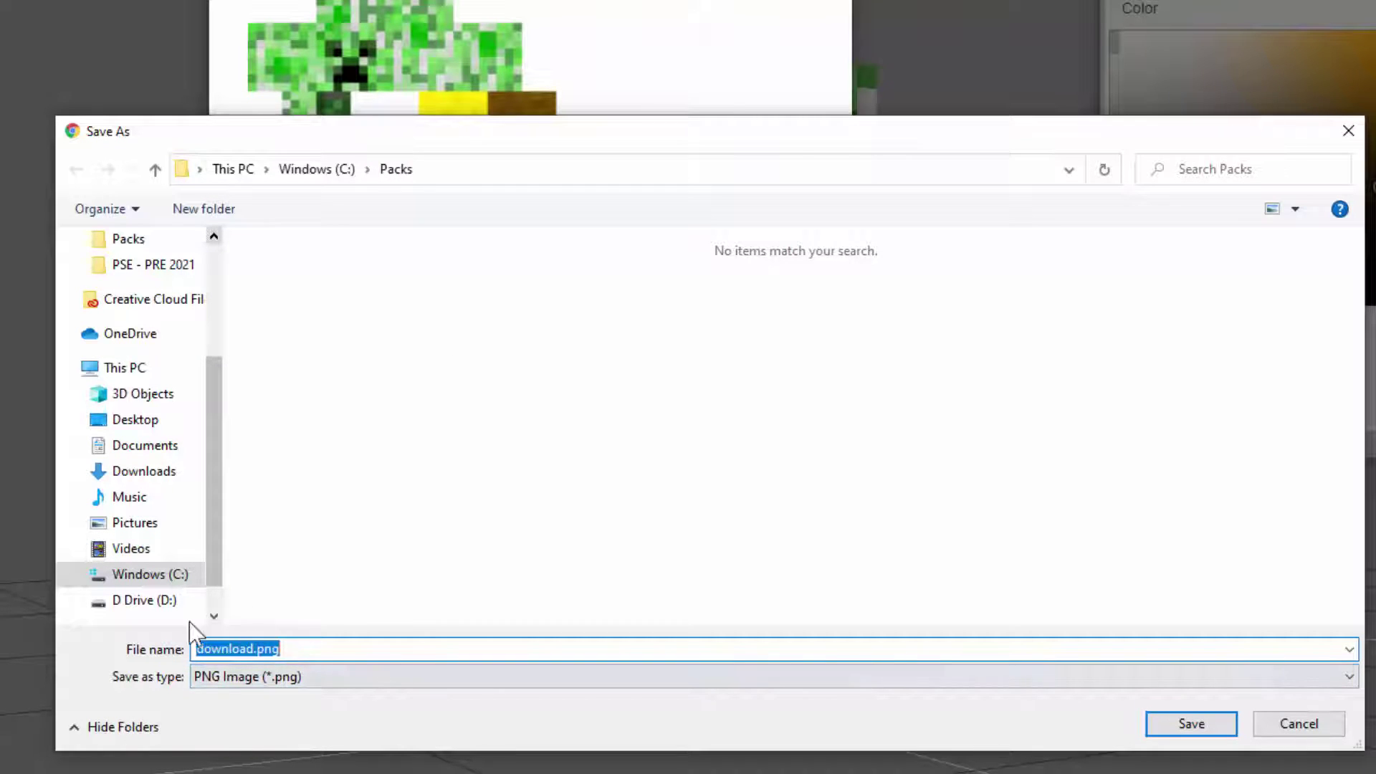
# - Save the image as creeper.png in C:\Packs and close the Nova Skin tab
pyautogui.click(254, 650)
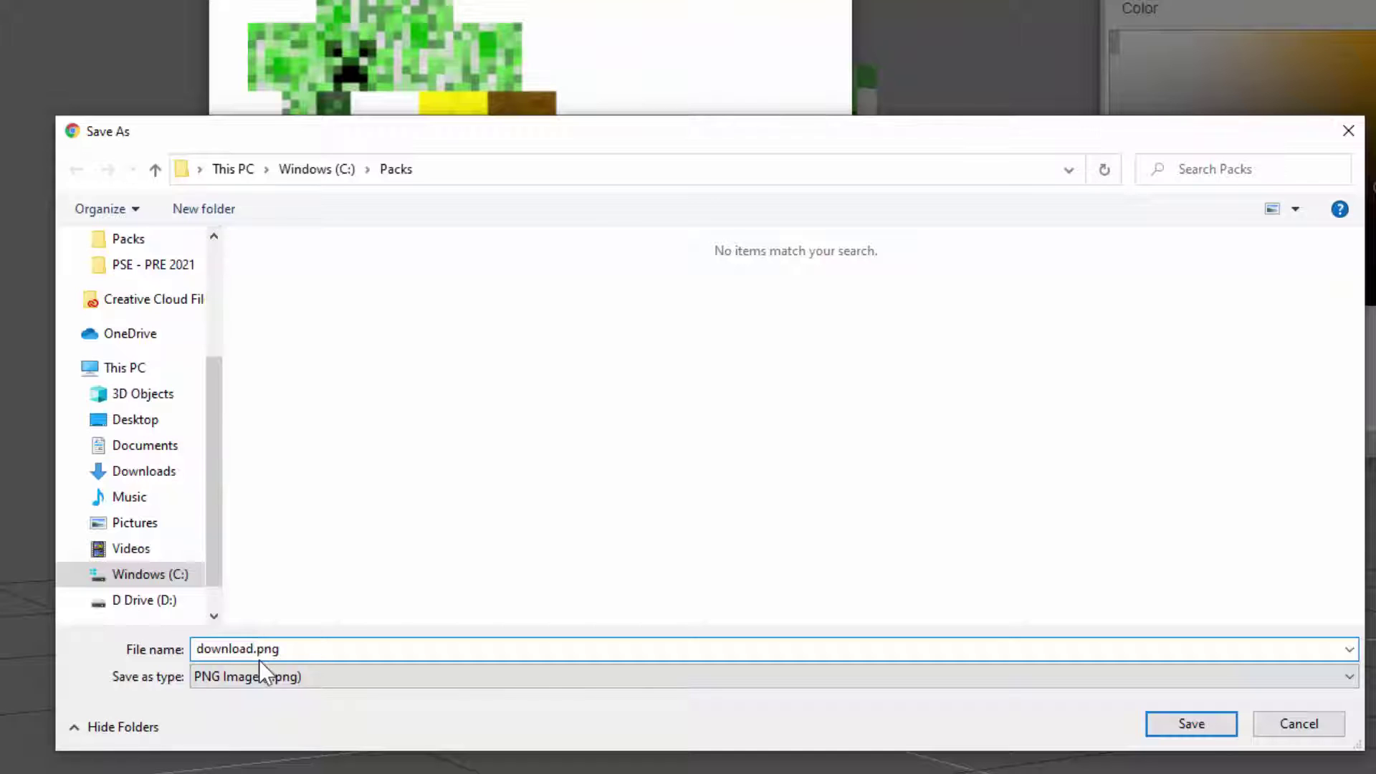
pyautogui.press('BackSpace')
pyautogui.press('BackSpace')
pyautogui.press('BackSpace')
pyautogui.press('BackSpace')
pyautogui.press('BackSpace')
pyautogui.write('creep')
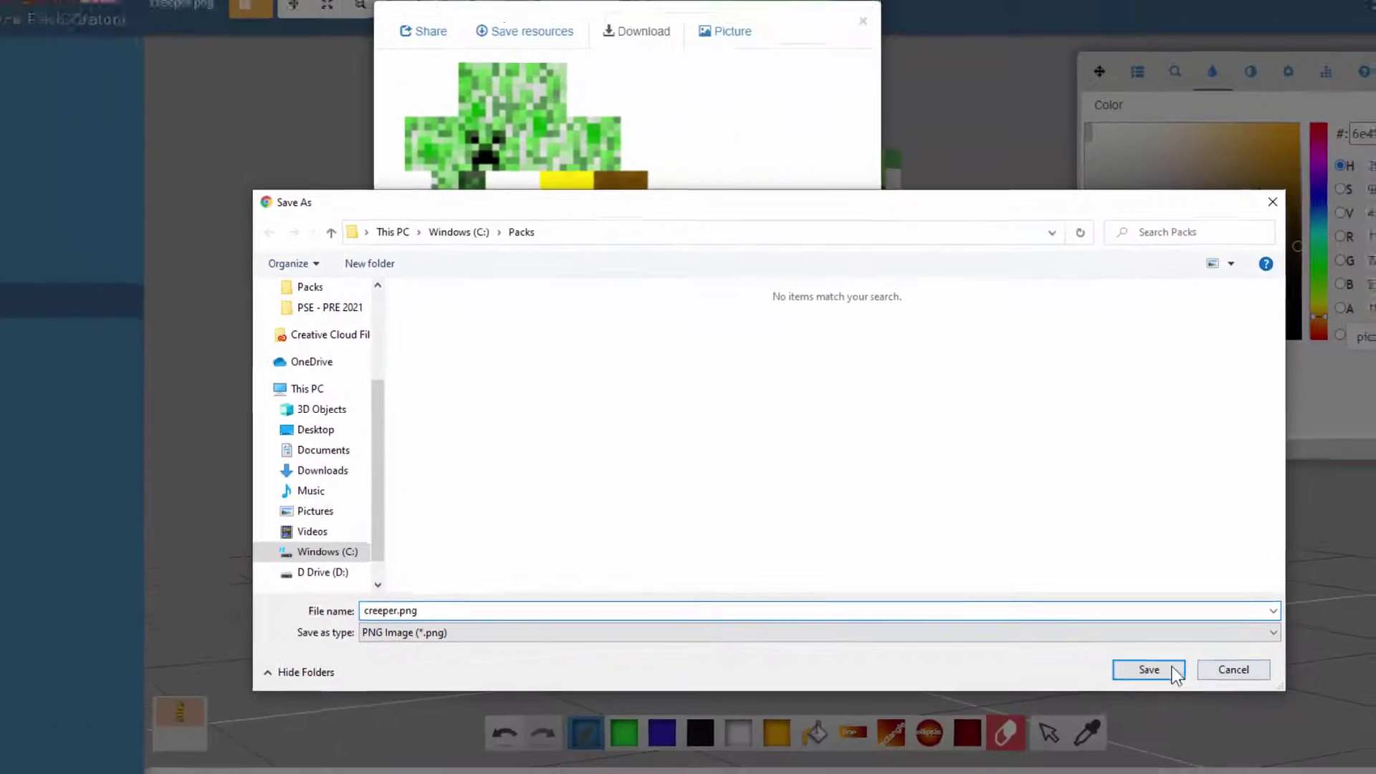
pyautogui.click(1191, 723)
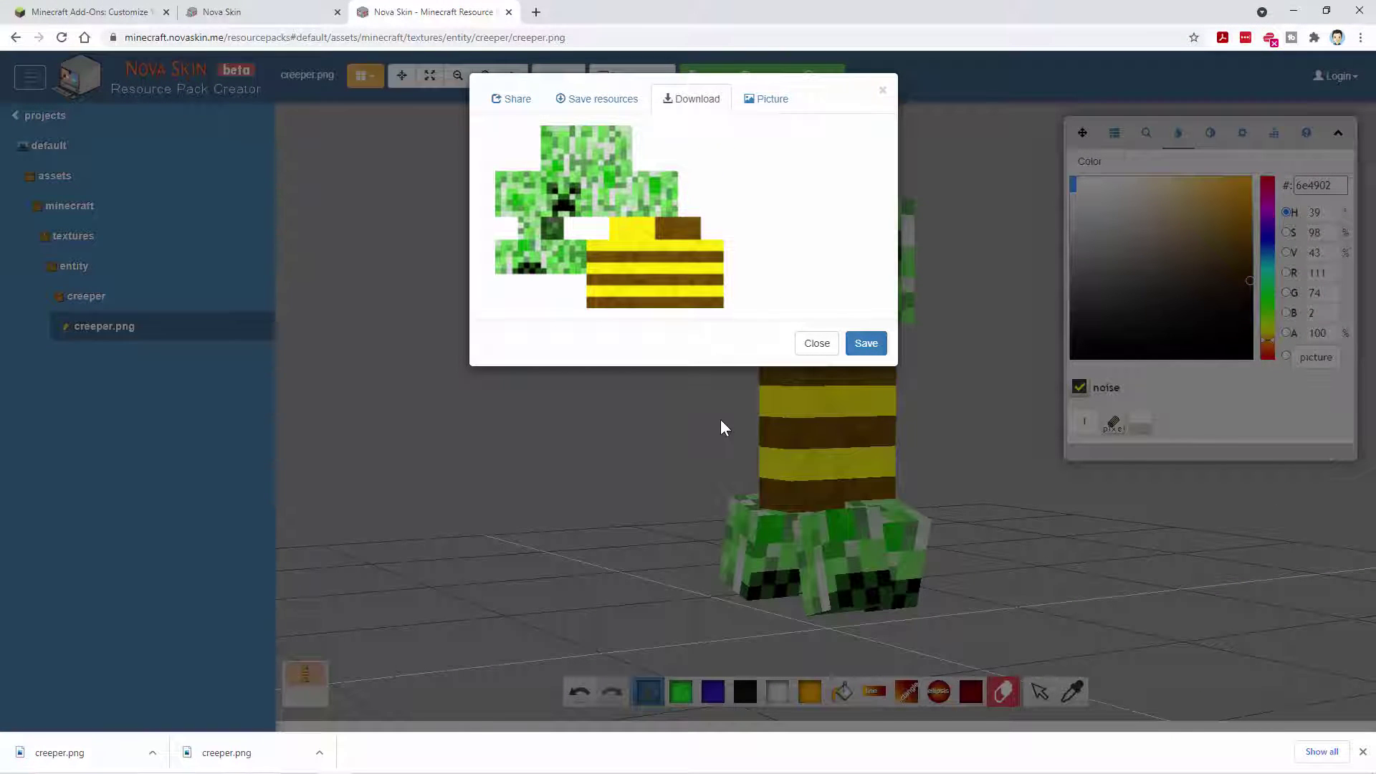
pyautogui.click(509, 12)
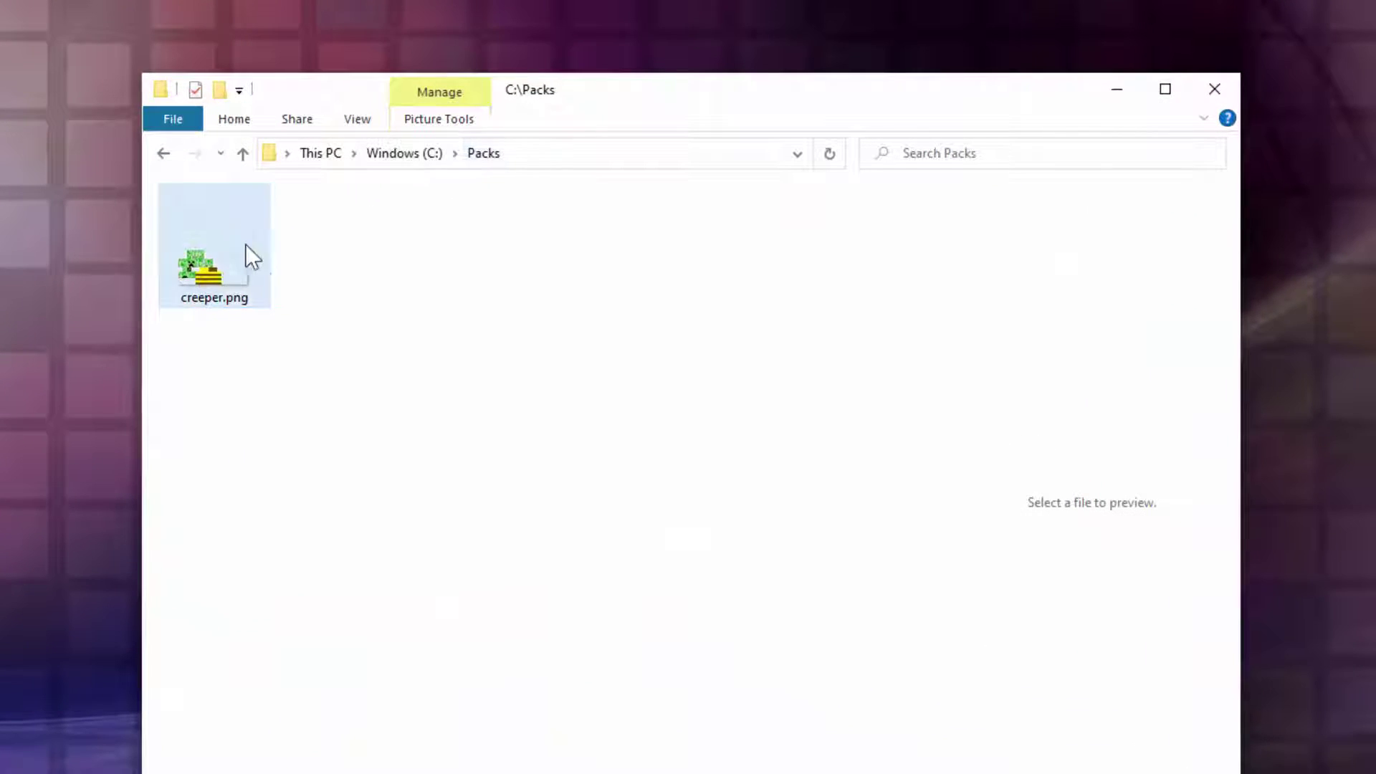
# - Select creeper.png in C:\Packs to check the download
pyautogui.click(213, 309)
pyautogui.click(259, 332)
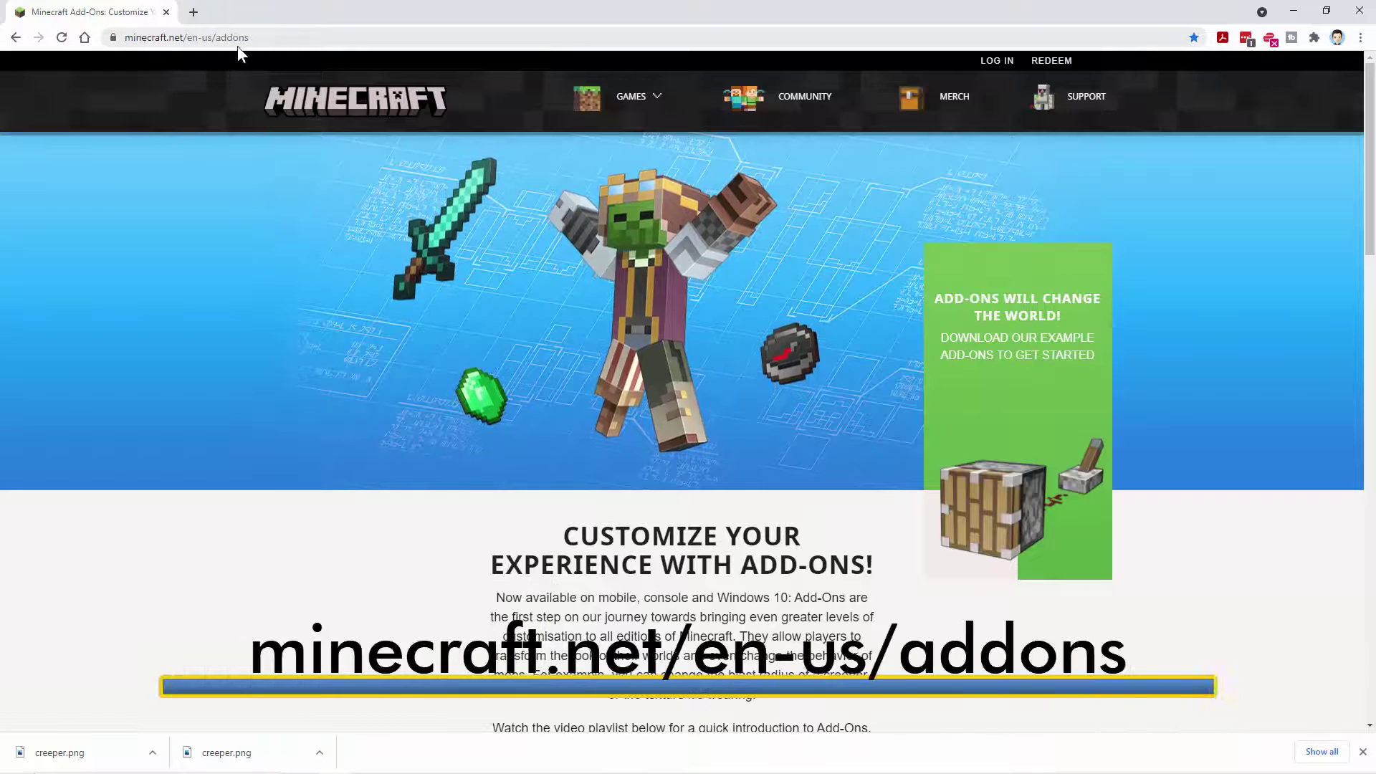
# - Save Vanilla_Resource_Pack_1.17.10.zip from minecraft.net/en-us/addons into C:\Packs, then close Chrome
pyautogui.click(276, 43)
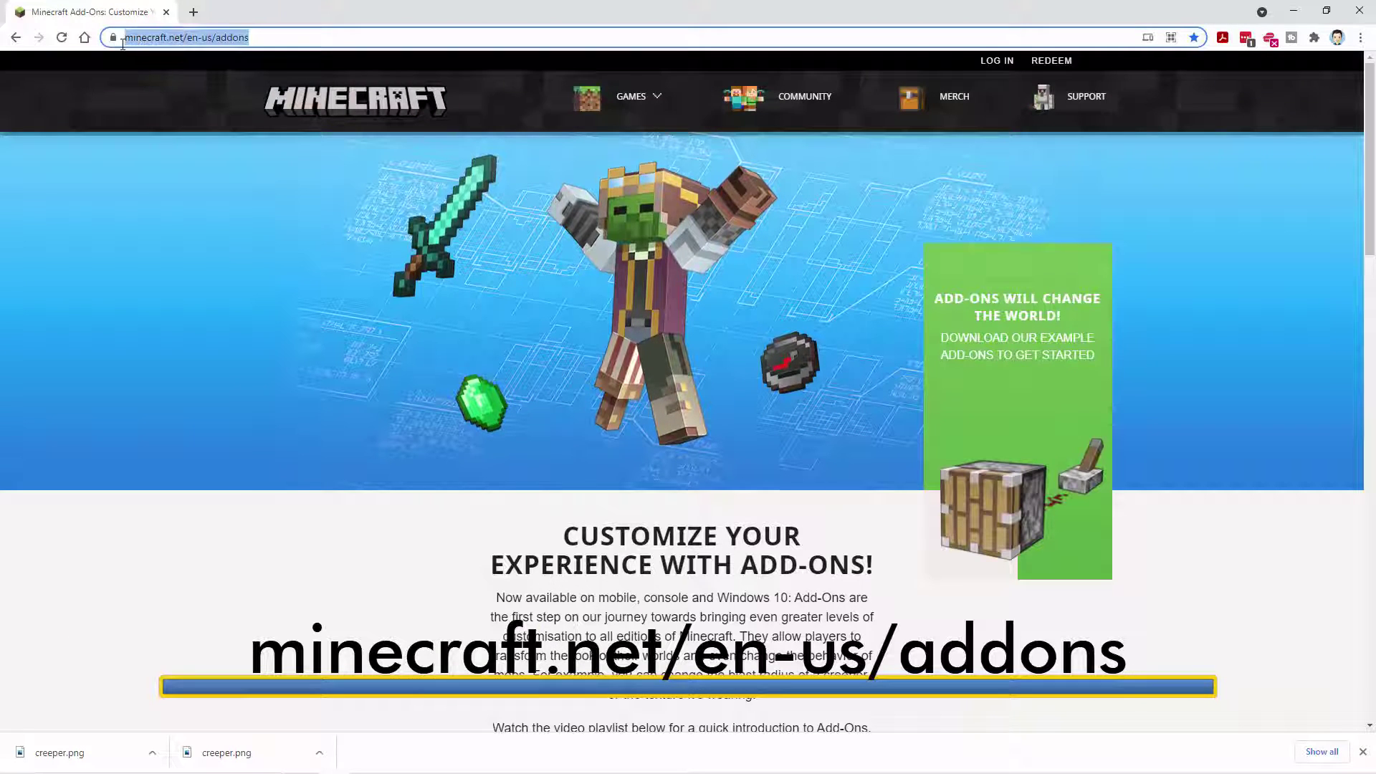
pyautogui.click(305, 37)
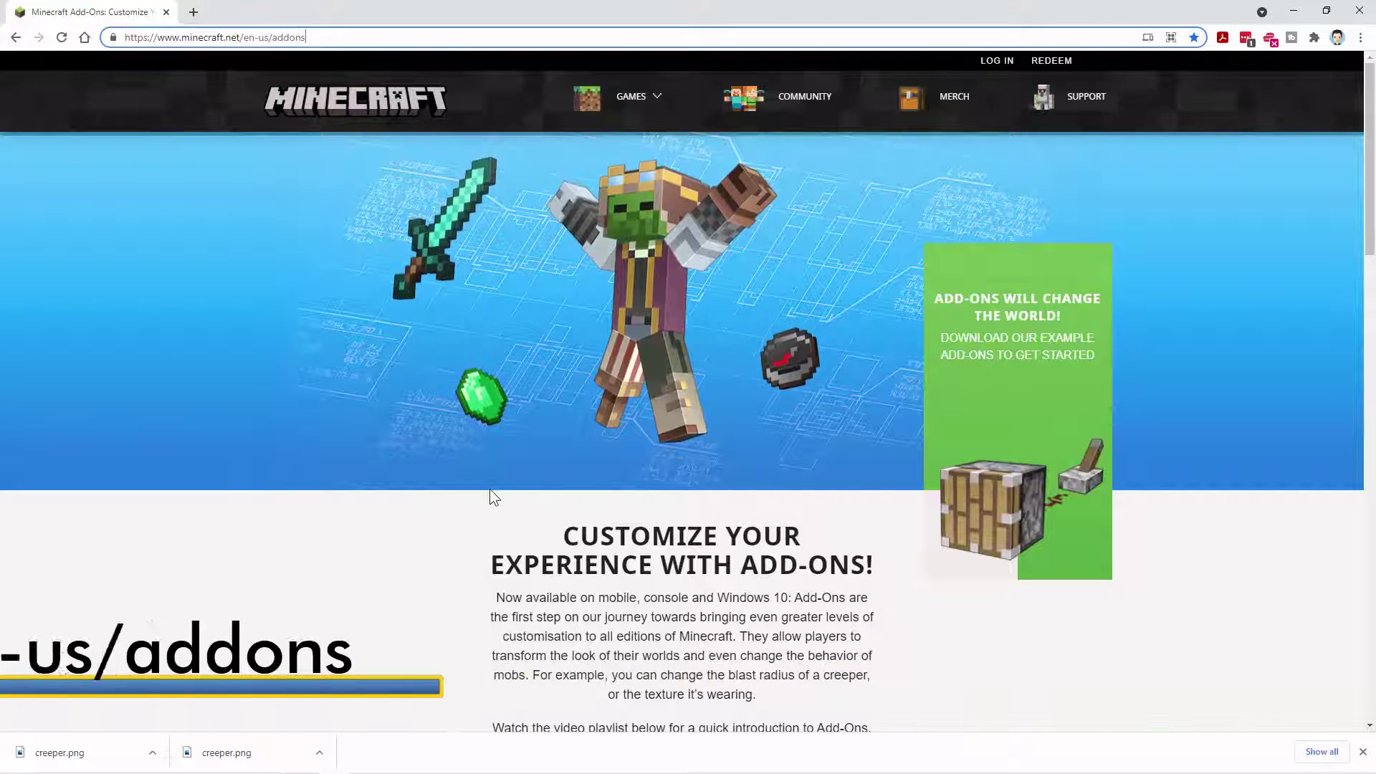
pyautogui.scroll(-12, 581, 318)
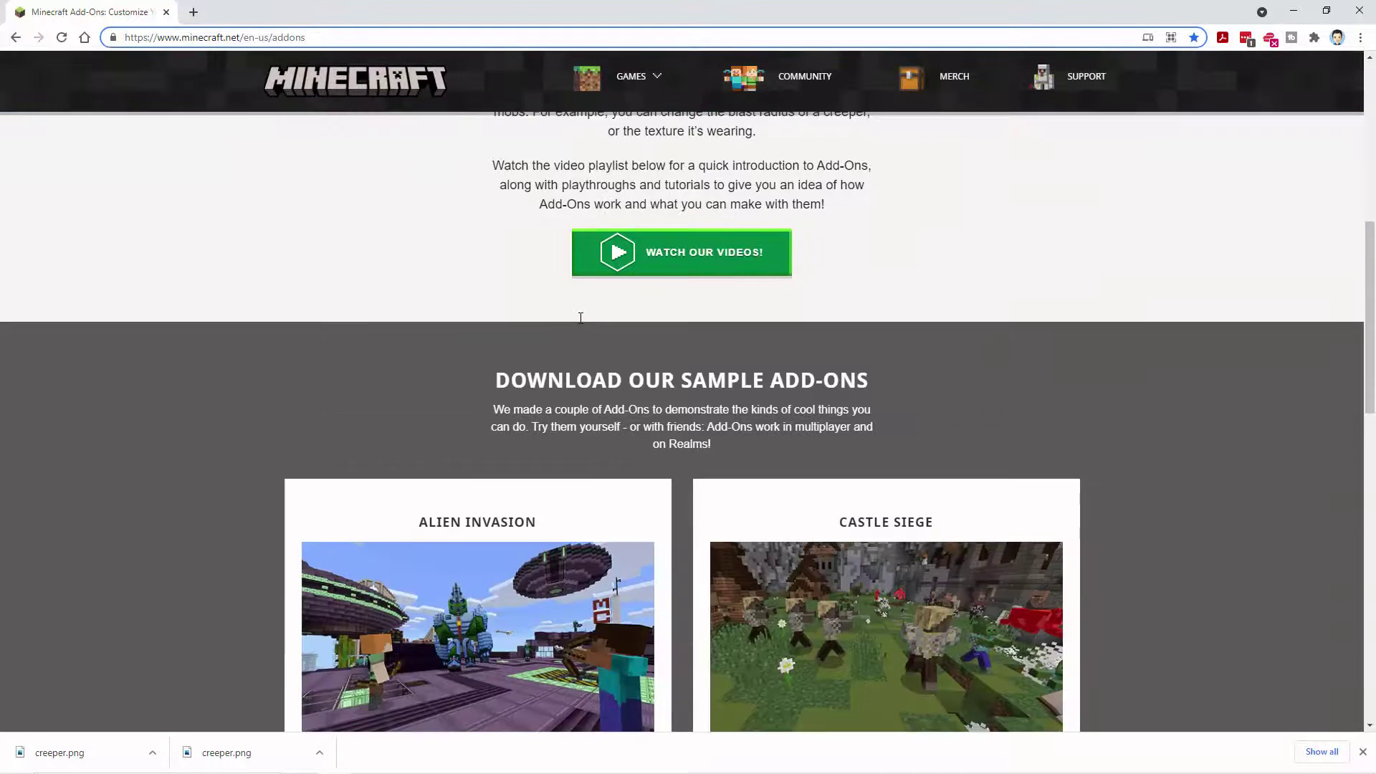
pyautogui.scroll(-10, 677, 327)
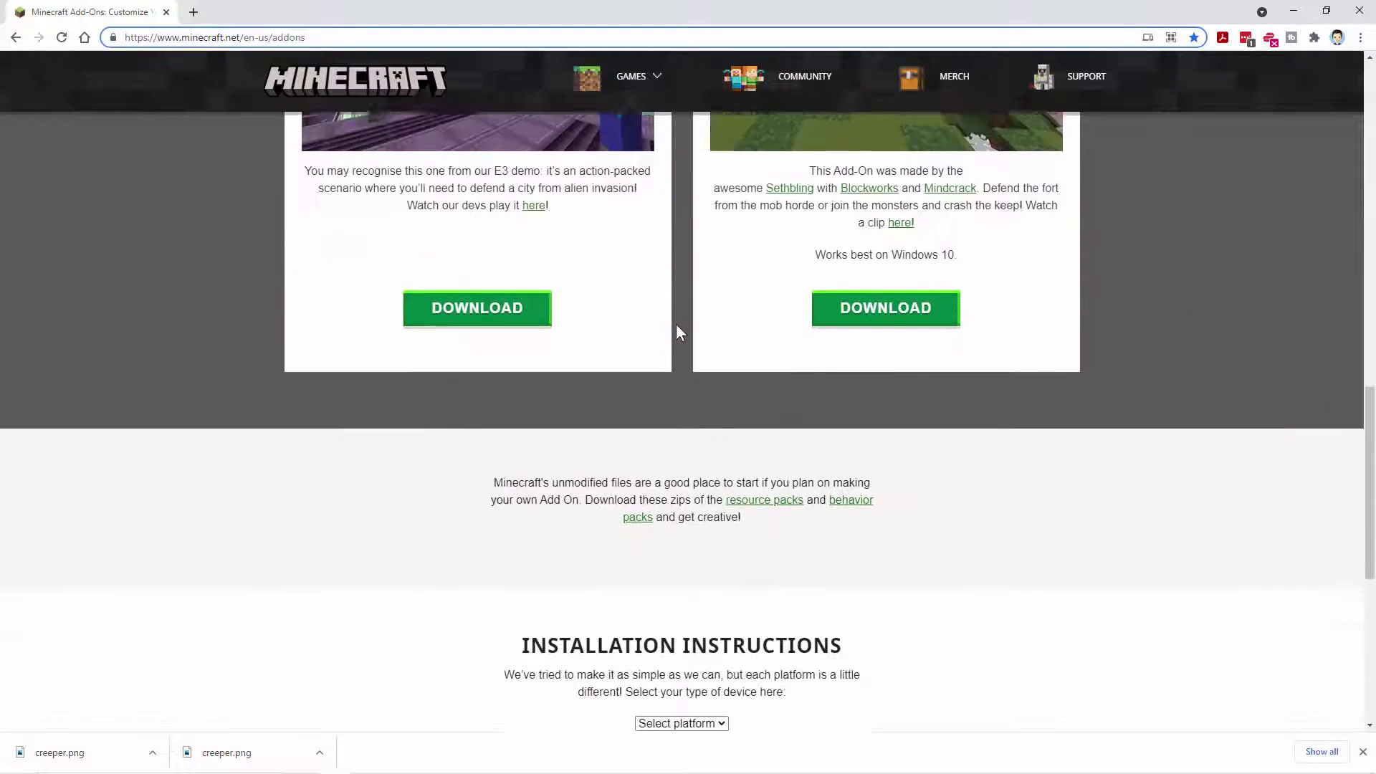
pyautogui.scroll(-1, 680, 331)
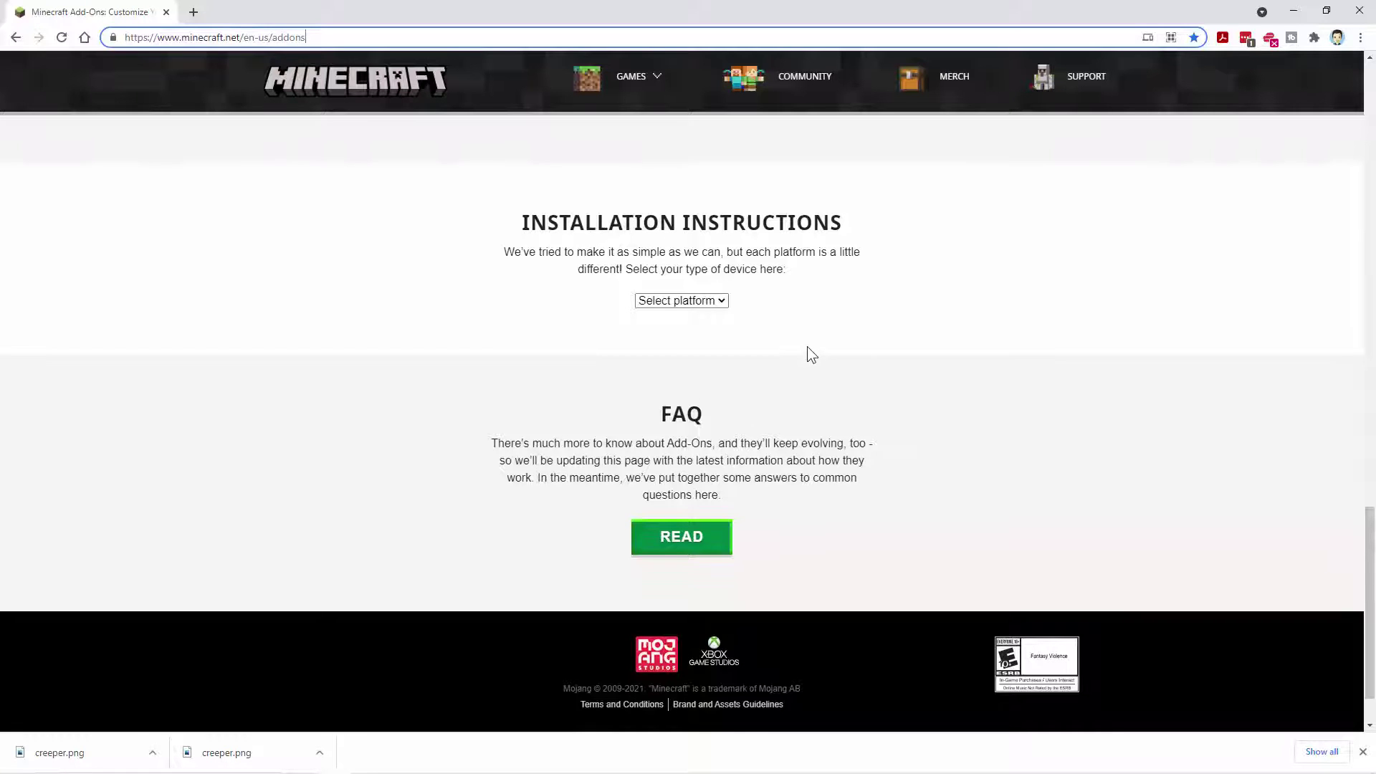
pyautogui.scroll(3, 807, 346)
pyautogui.click(749, 291)
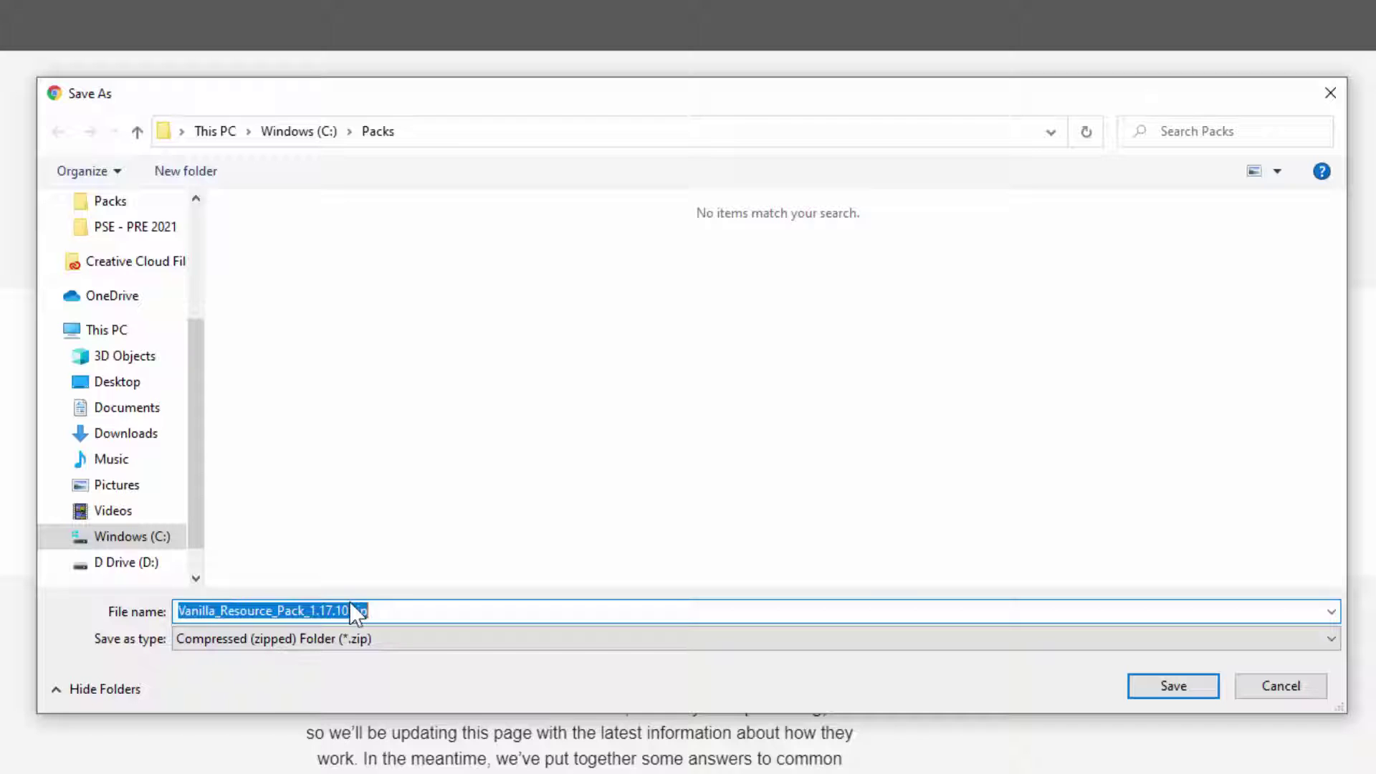
pyautogui.click(1191, 686)
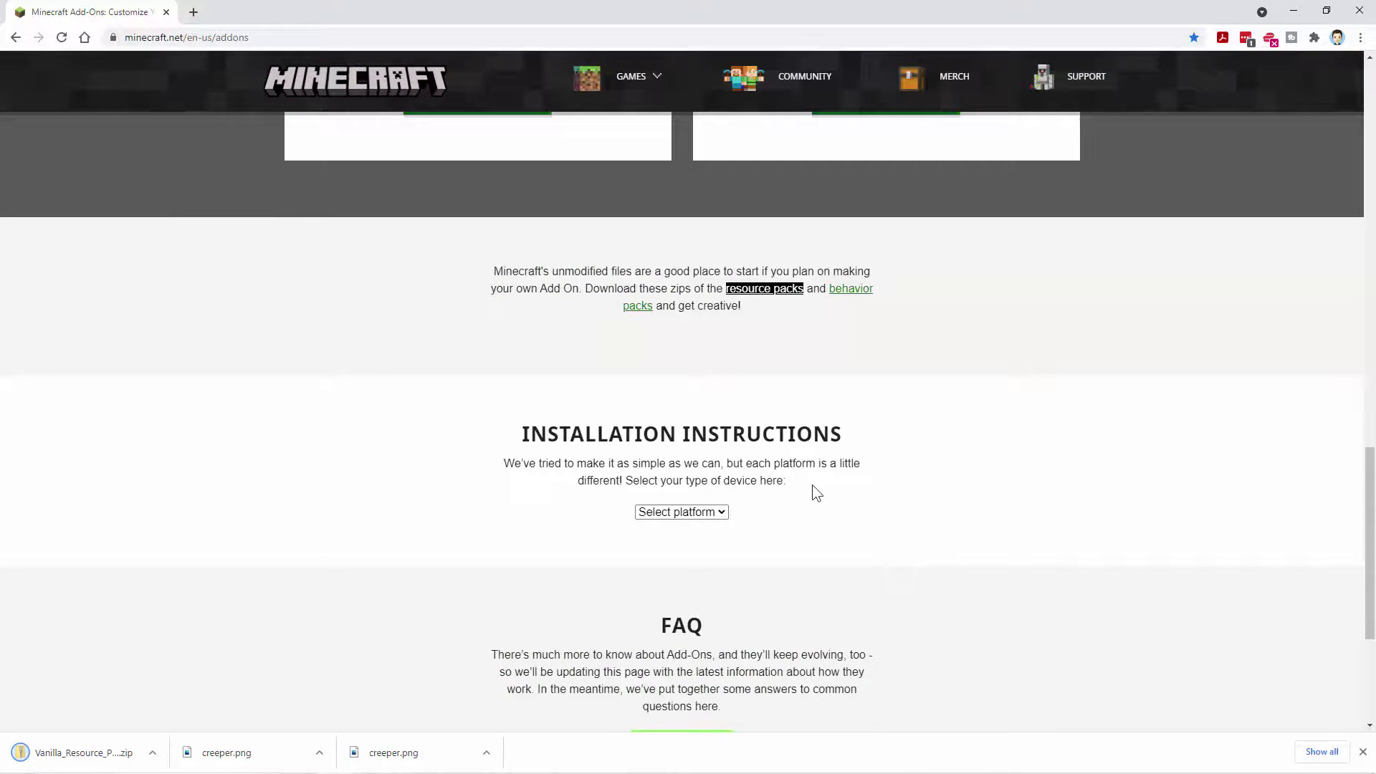
pyautogui.click(1359, 10)
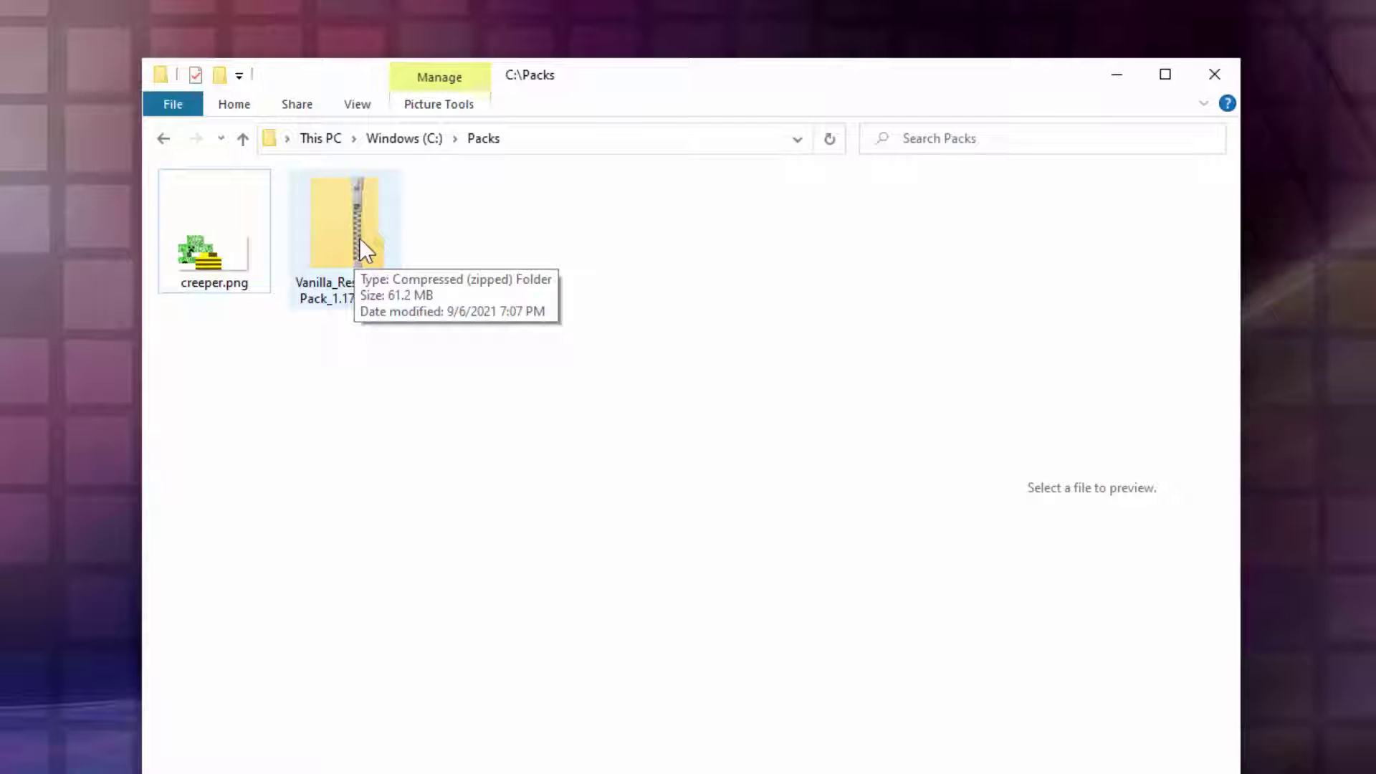
# - Copy manifest.json and pack_icon.png from the vanilla zip into C:\Packs
pyautogui.rightClick(338, 240)
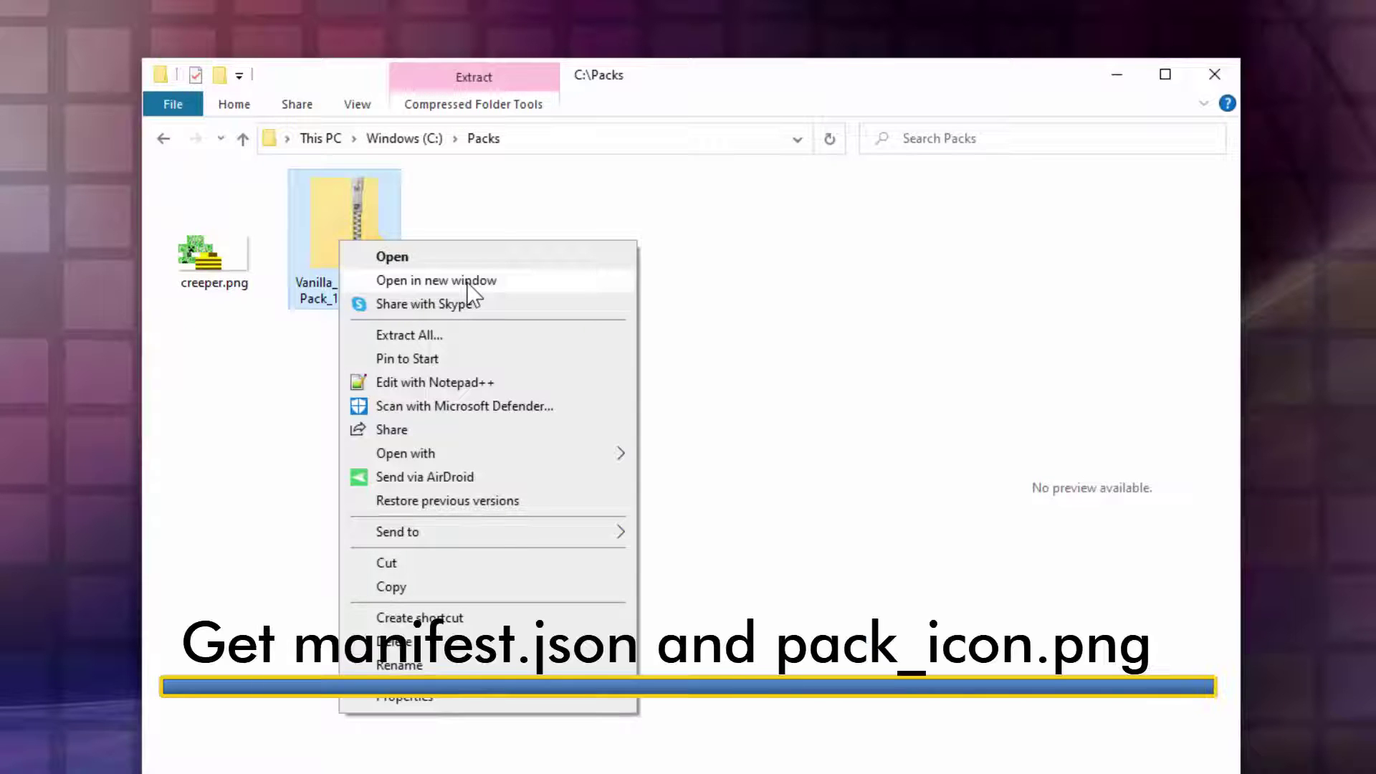
pyautogui.click(466, 282)
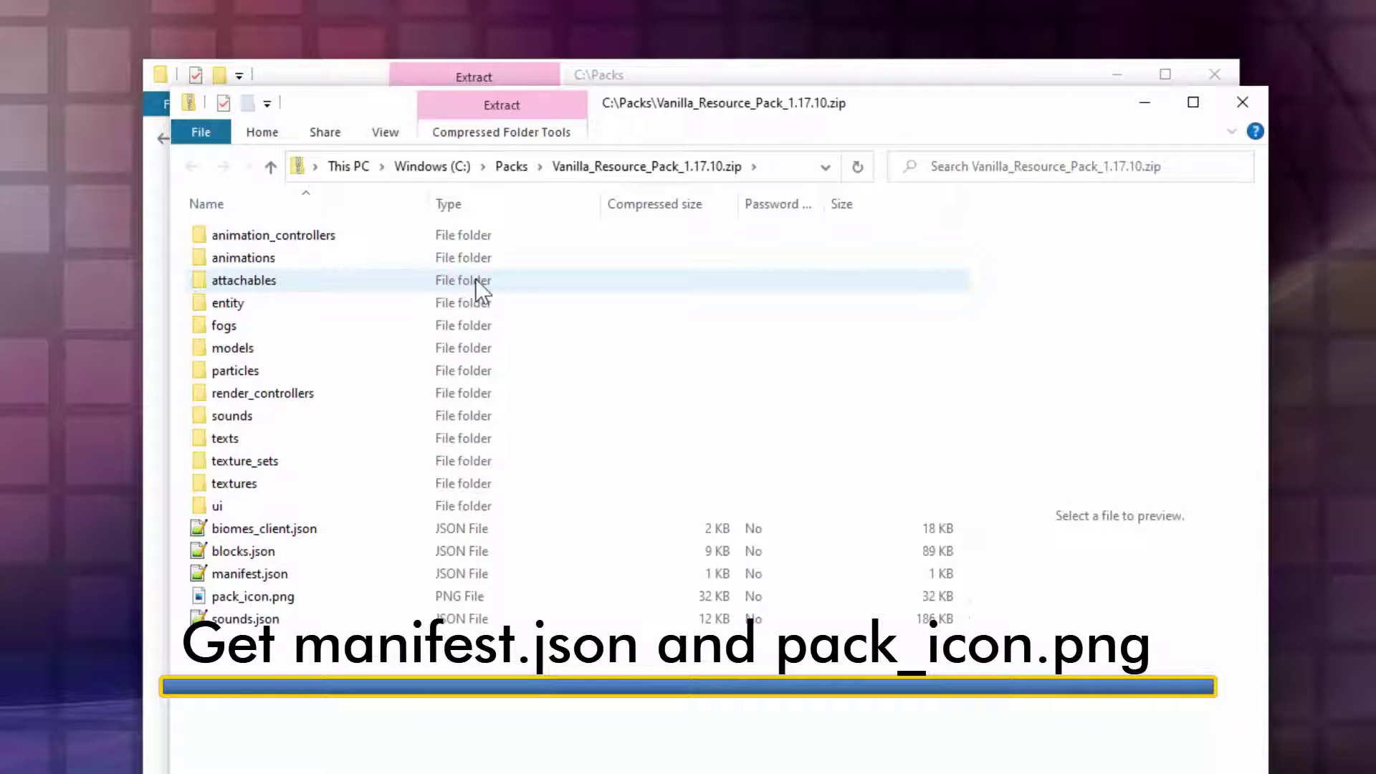
pyautogui.moveTo(901, 113); pyautogui.dragTo(1309, 0)
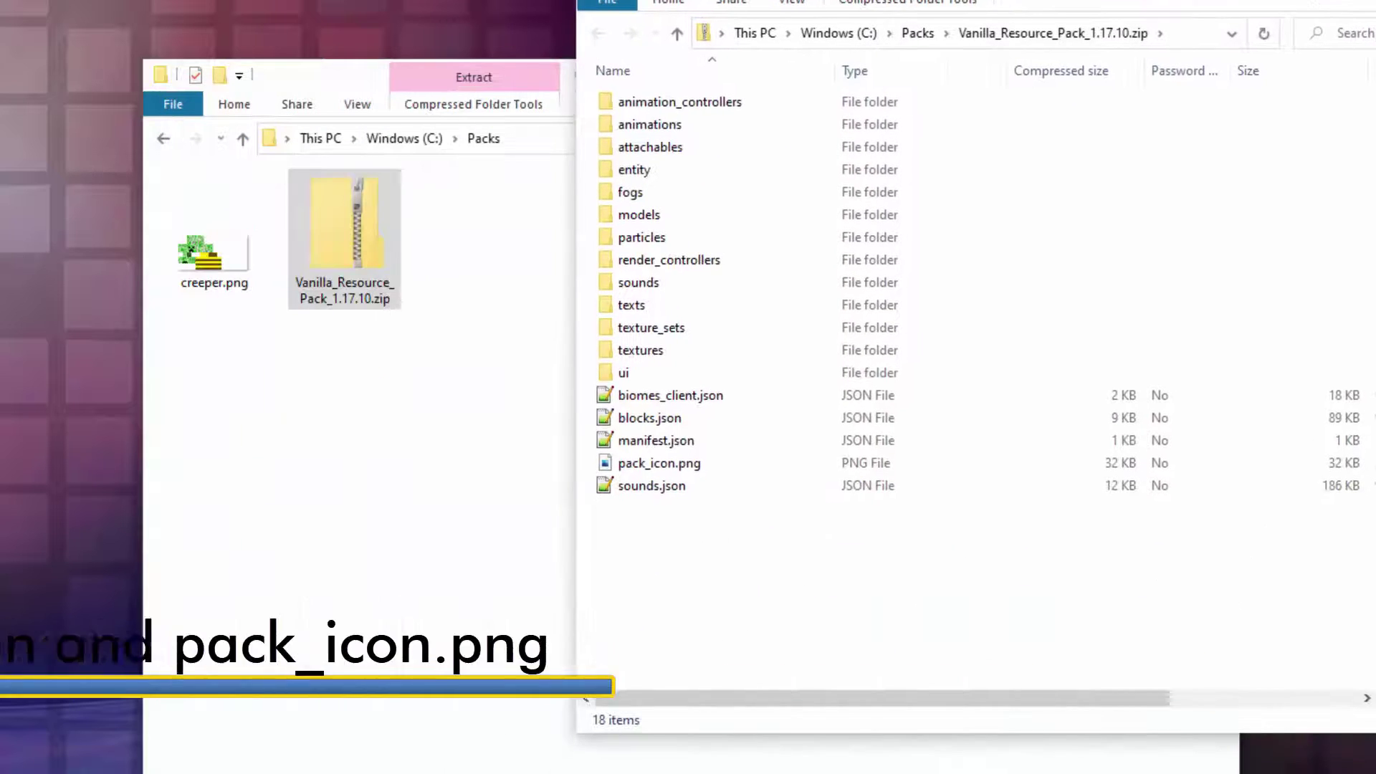
pyautogui.click(630, 441)
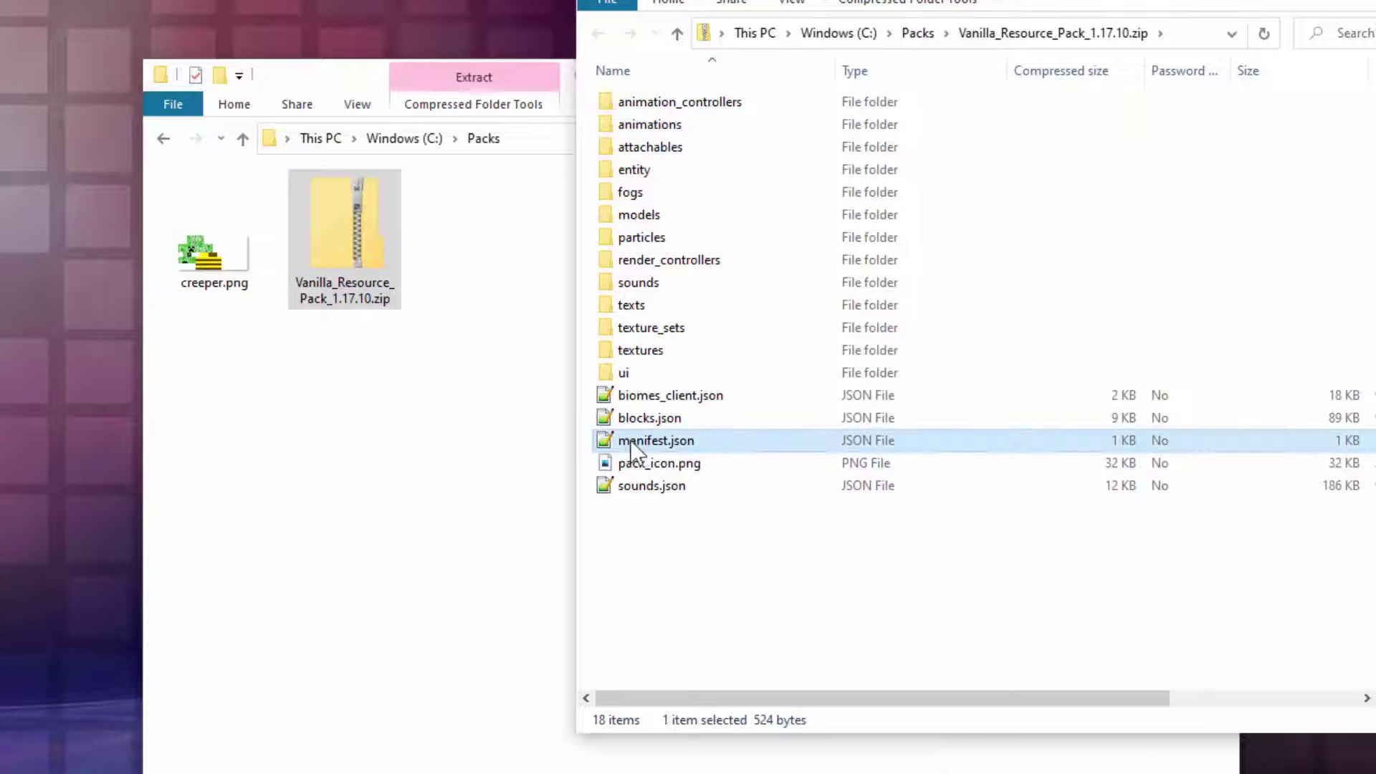
pyautogui.click(659, 464)
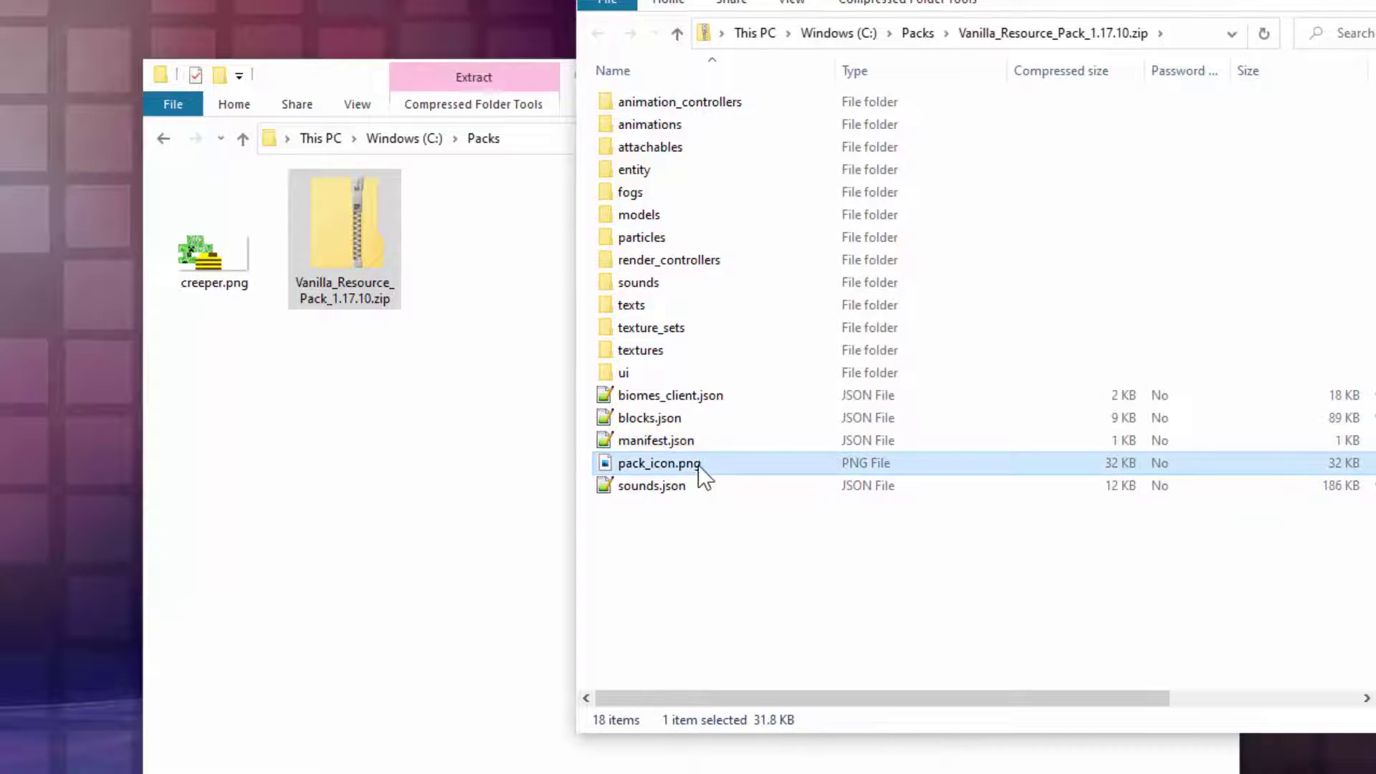
pyautogui.keyDown('ctrl'); pyautogui.click(660, 440); pyautogui.keyUp('ctrl')
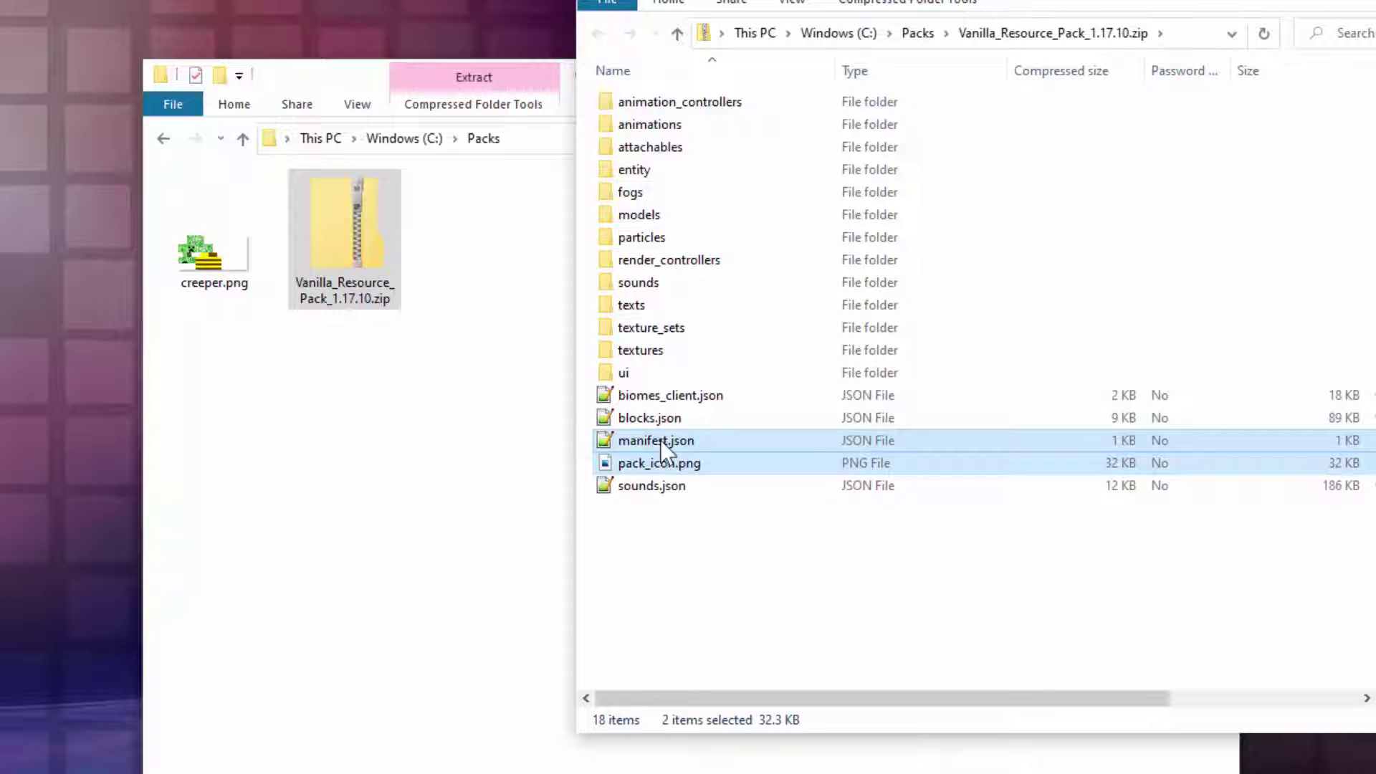
pyautogui.moveTo(660, 440); pyautogui.dragTo(410, 506)
pyautogui.click(441, 515)
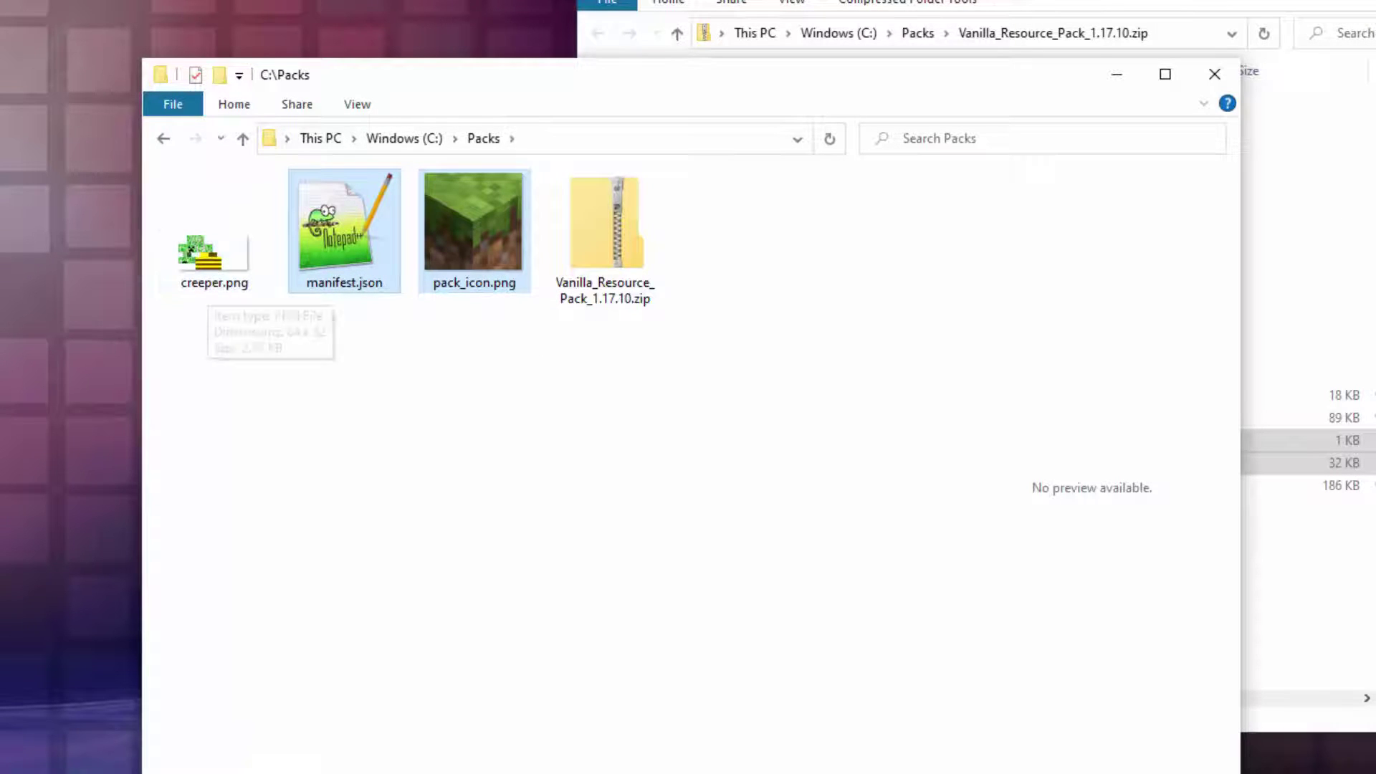
# - Open the zip's textures\entity\creeper folder
pyautogui.hotkey('alt', 'Tab')
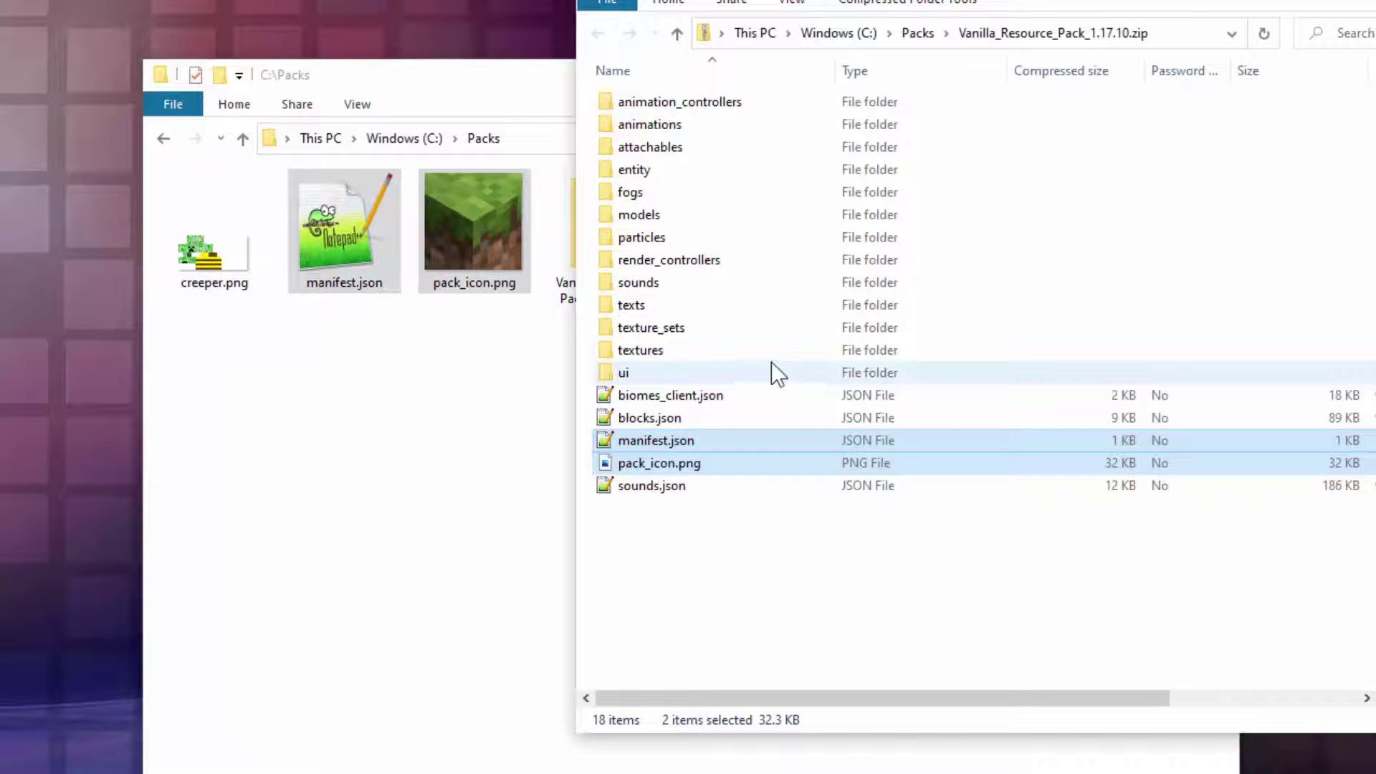
pyautogui.doubleClick(608, 349)
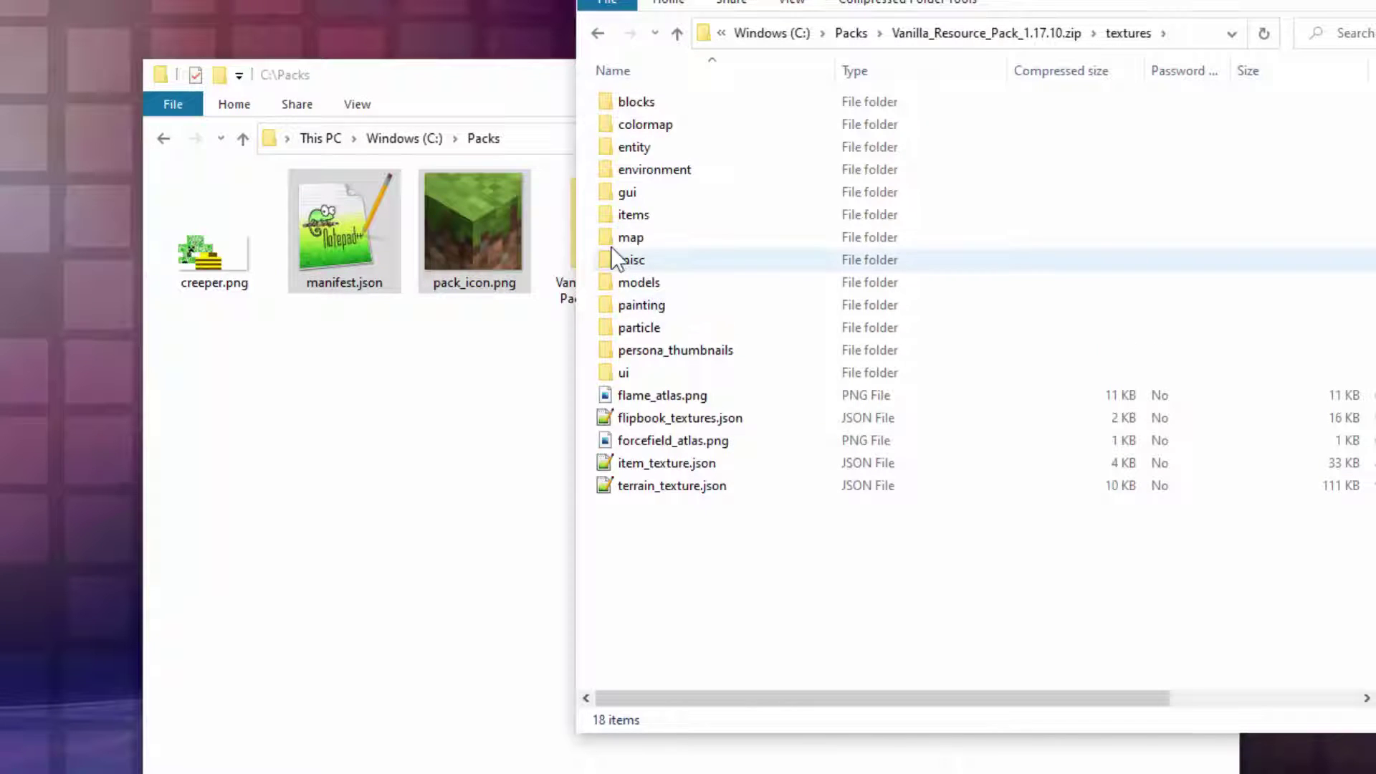
pyautogui.doubleClick(609, 148)
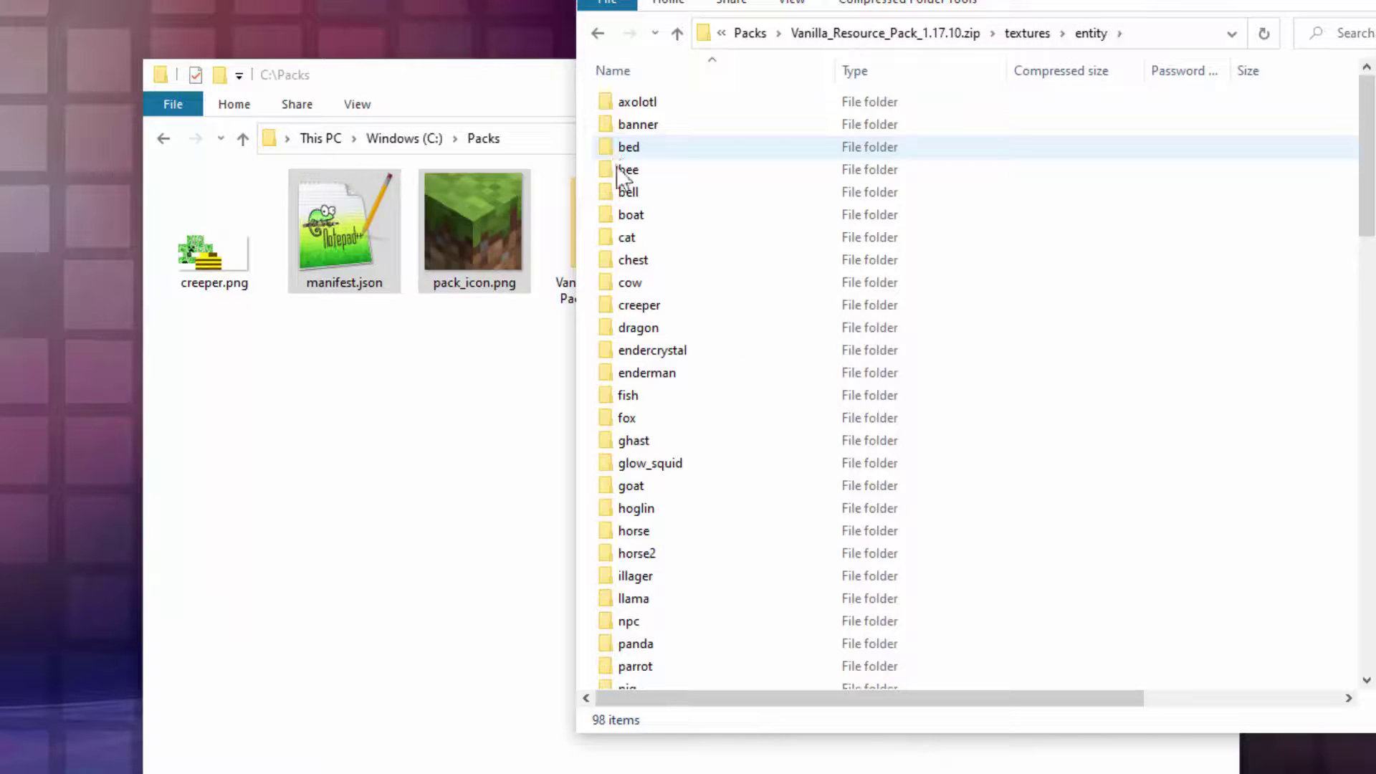
pyautogui.doubleClick(613, 305)
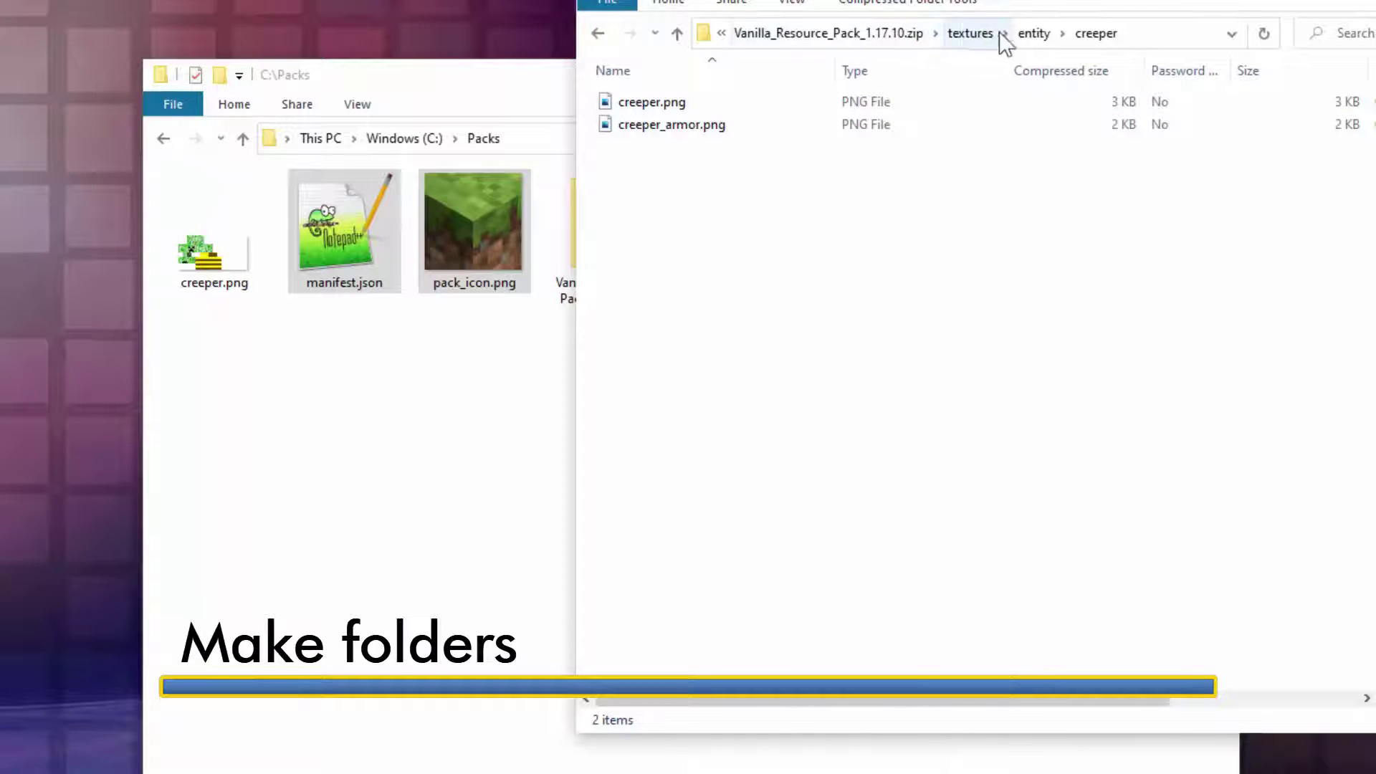
# - Create a textures folder in C:\Packs and open it
pyautogui.moveTo(931, 4); pyautogui.dragTo(576, 0)
pyautogui.click(598, 79)
pyautogui.moveTo(598, 79); pyautogui.dragTo(648, 65)
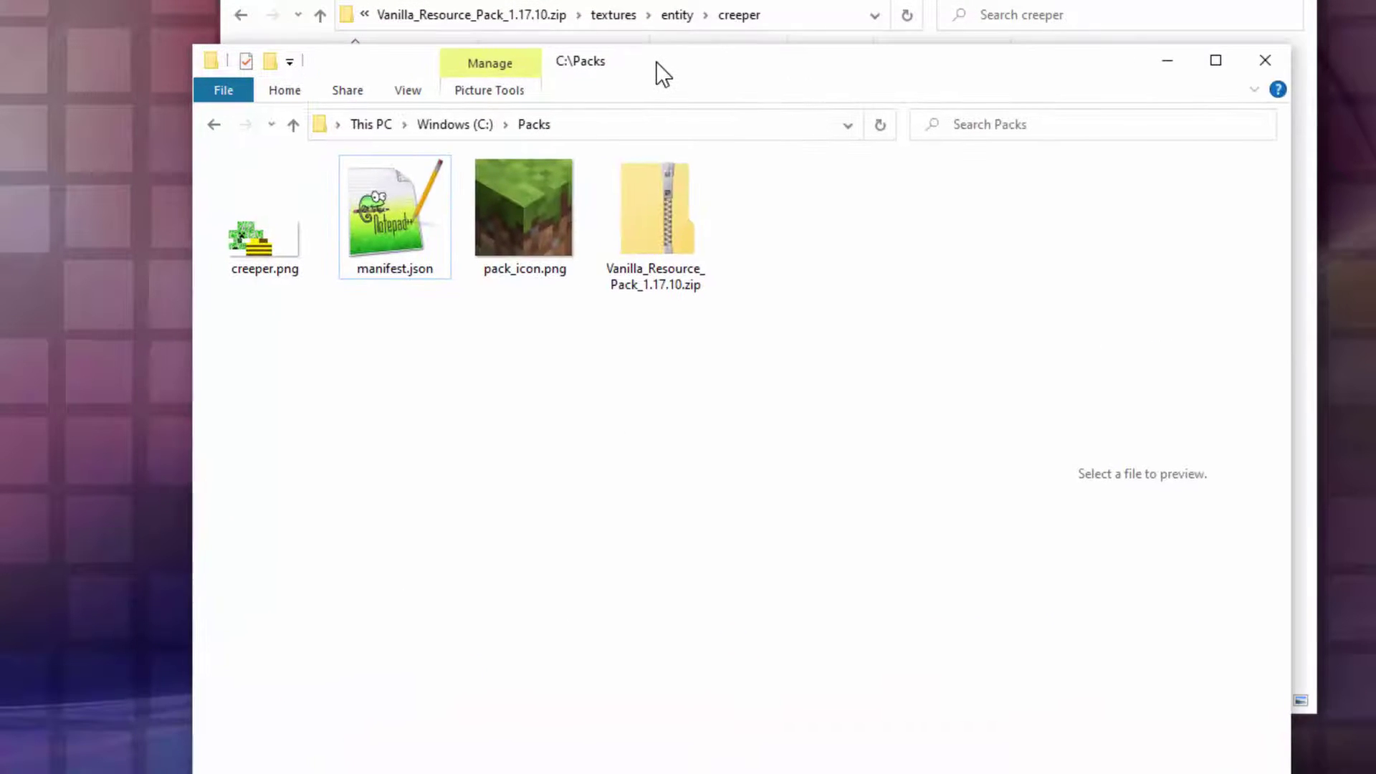
pyautogui.click(267, 64)
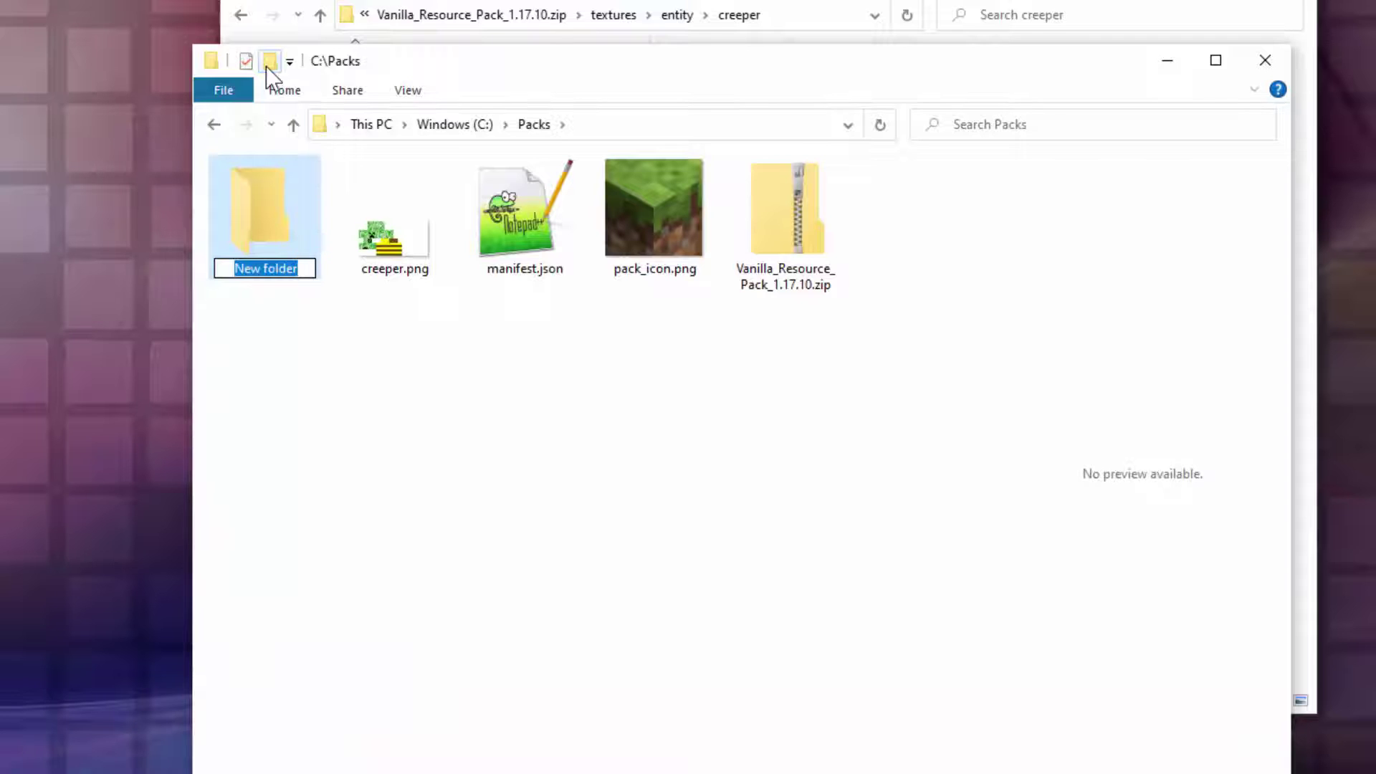
pyautogui.write('textures')
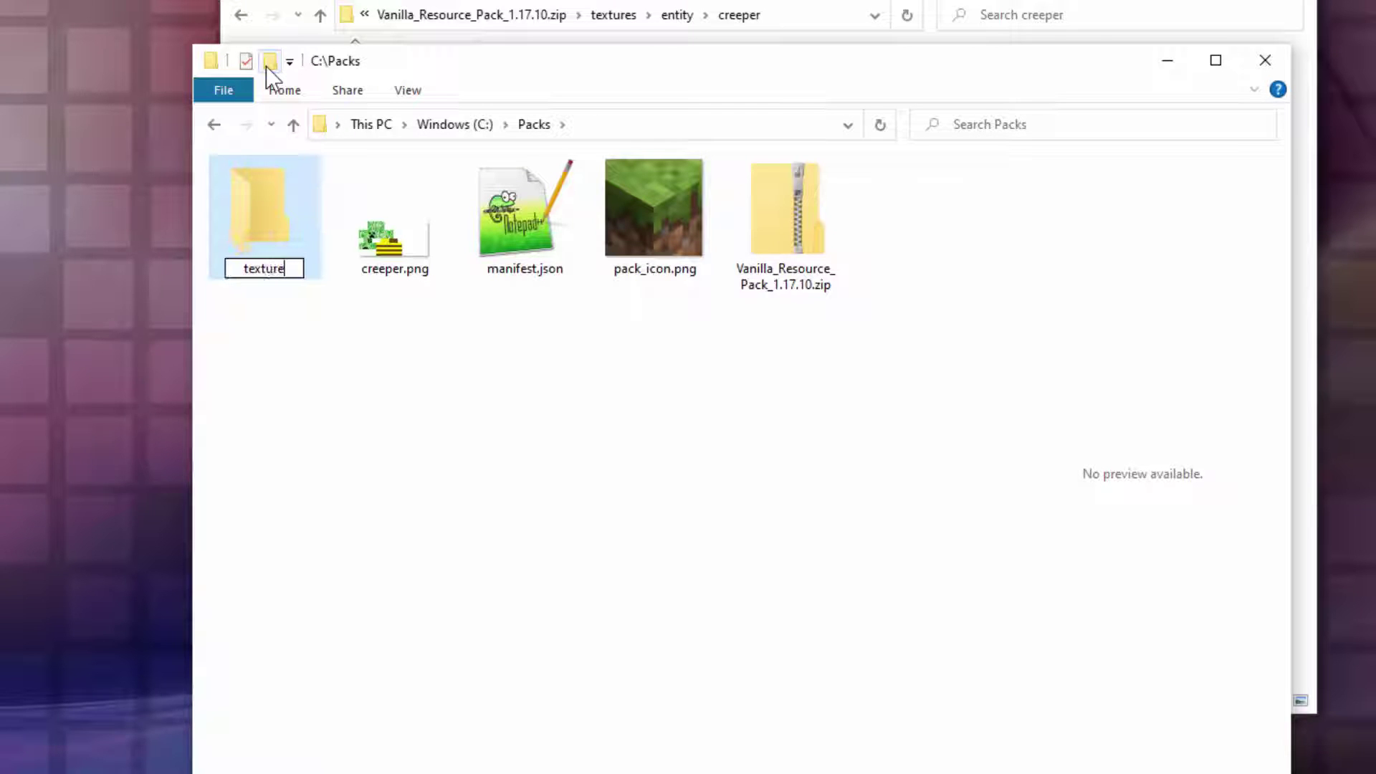
pyautogui.press('Return')
pyautogui.doubleClick(269, 196)
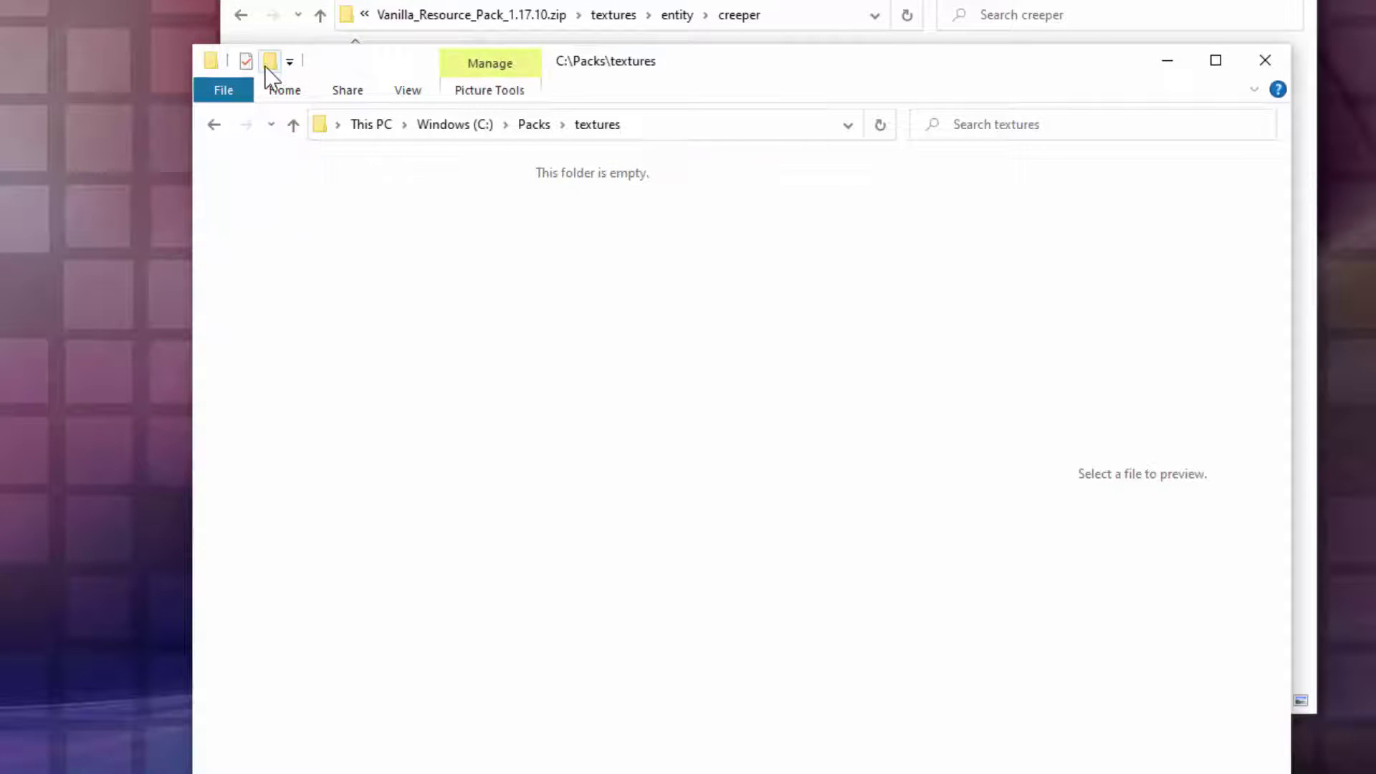
# - Create an entity folder inside textures and a creeper folder inside entity
pyautogui.click(265, 65)
pyautogui.write('entity')
pyautogui.press('Return')
pyautogui.doubleClick(266, 219)
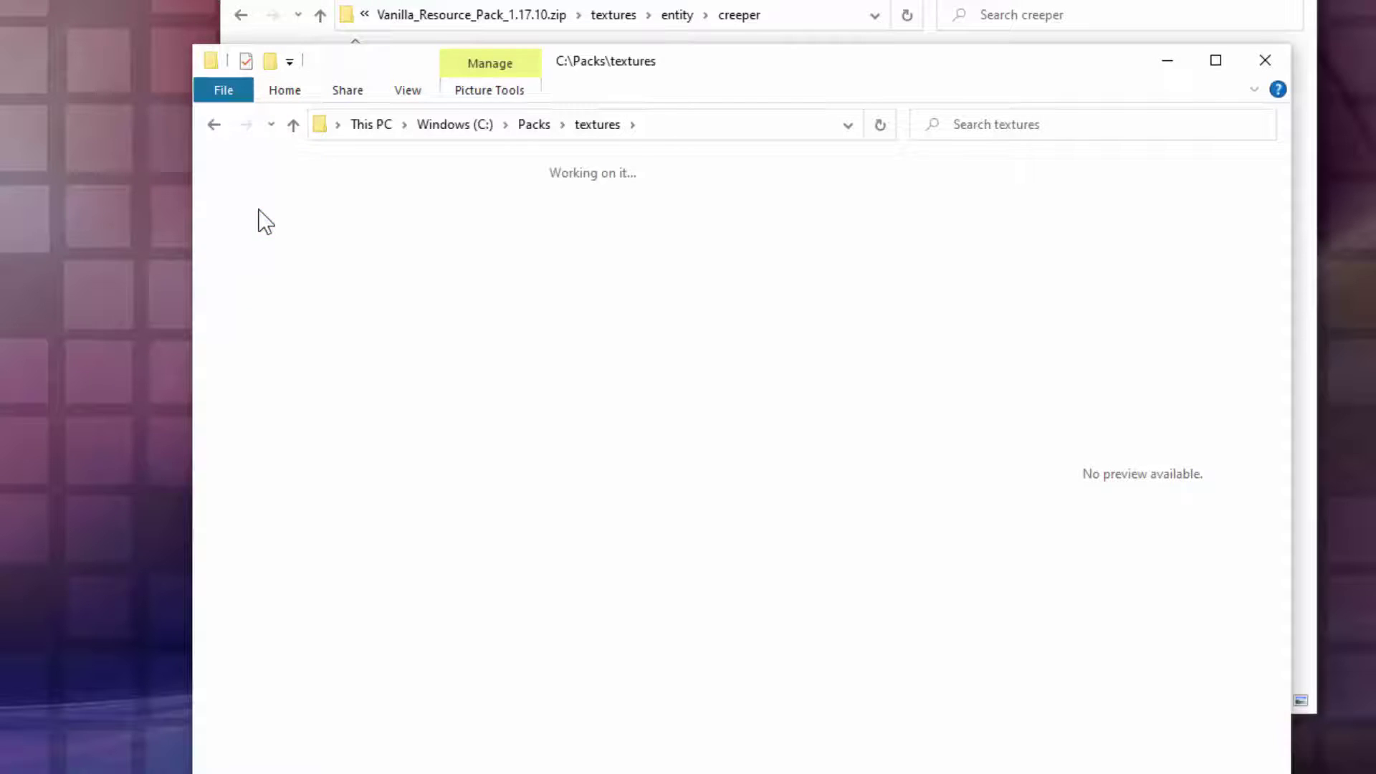
pyautogui.click(271, 64)
pyautogui.write('creeper')
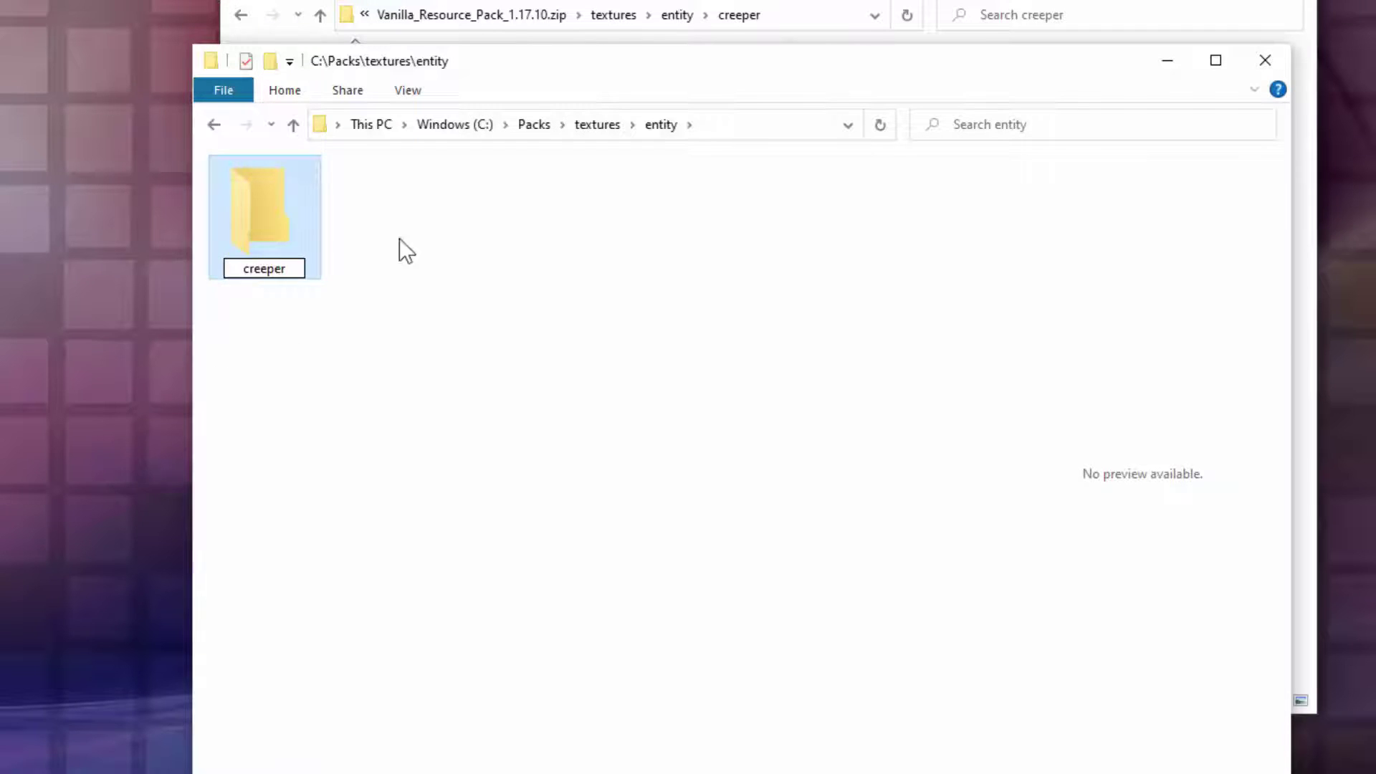
pyautogui.press('Return')
pyautogui.doubleClick(272, 211)
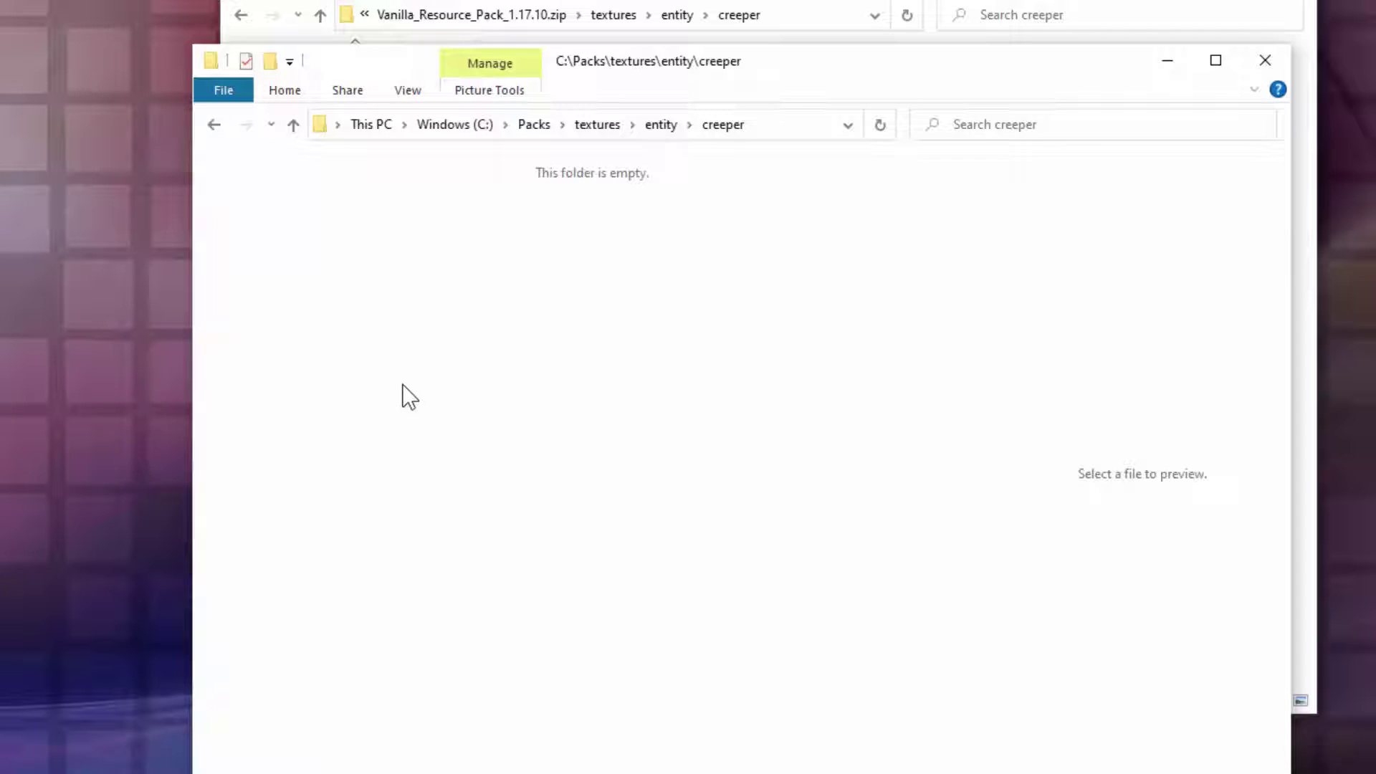
# - Copy creeper.png from the C:\Packs folder
pyautogui.click(738, 15)
pyautogui.moveTo(893, 1); pyautogui.dragTo(942, 7)
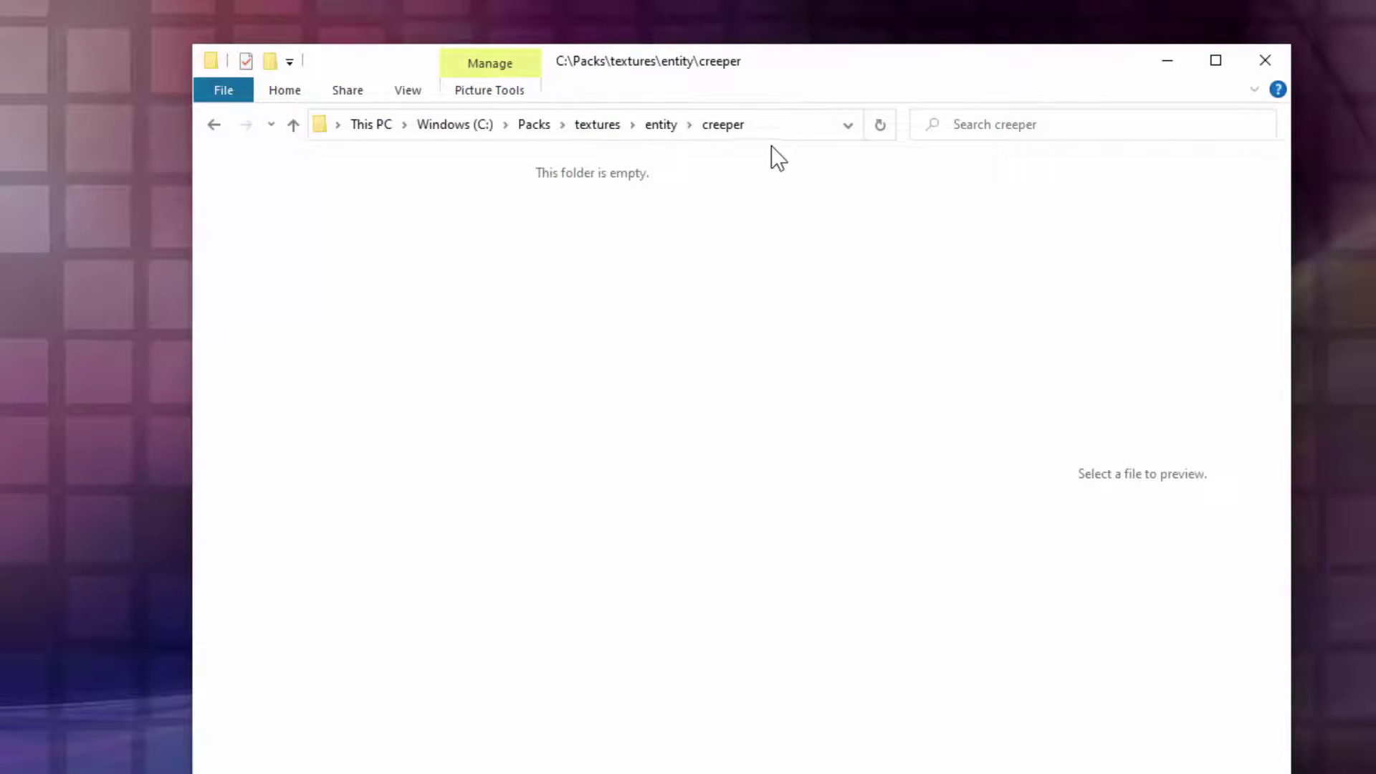
pyautogui.click(534, 125)
pyautogui.click(384, 244)
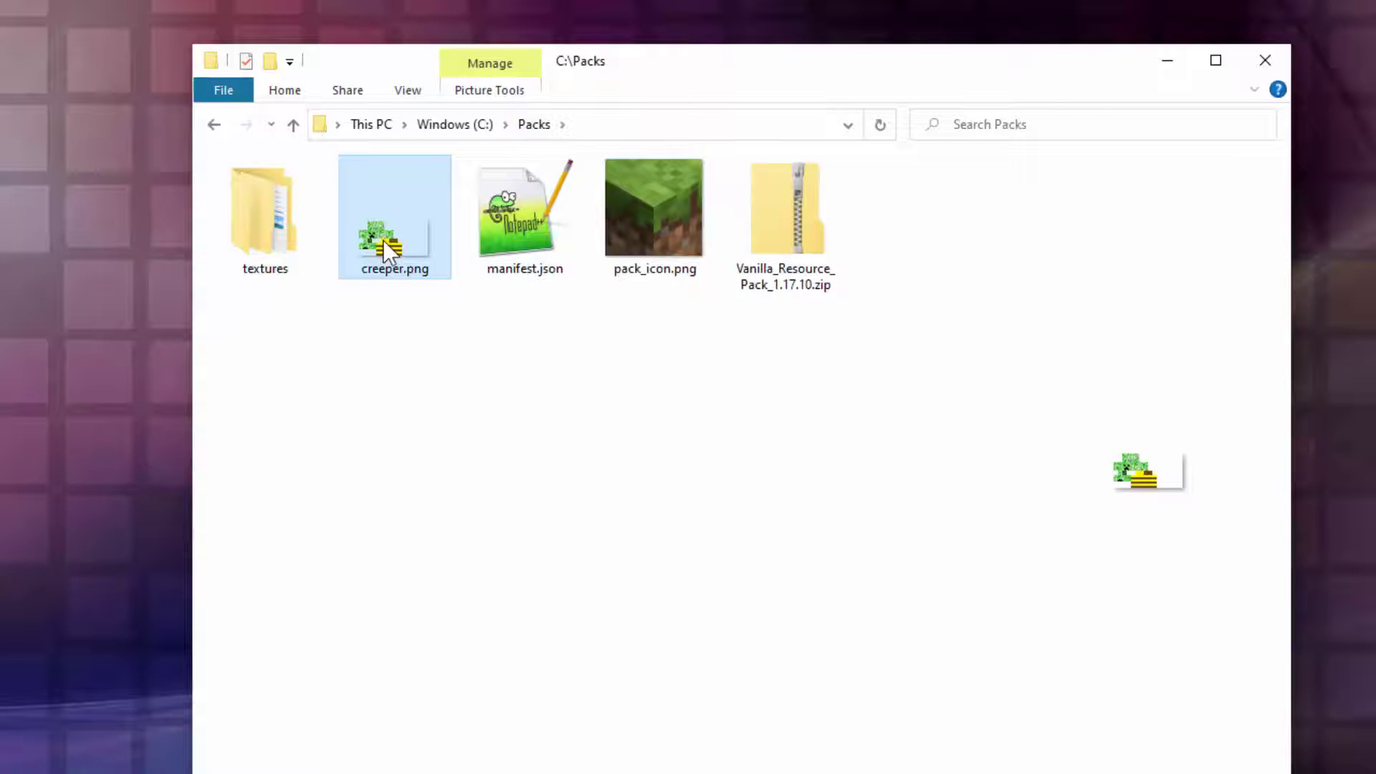
pyautogui.rightClick(384, 244)
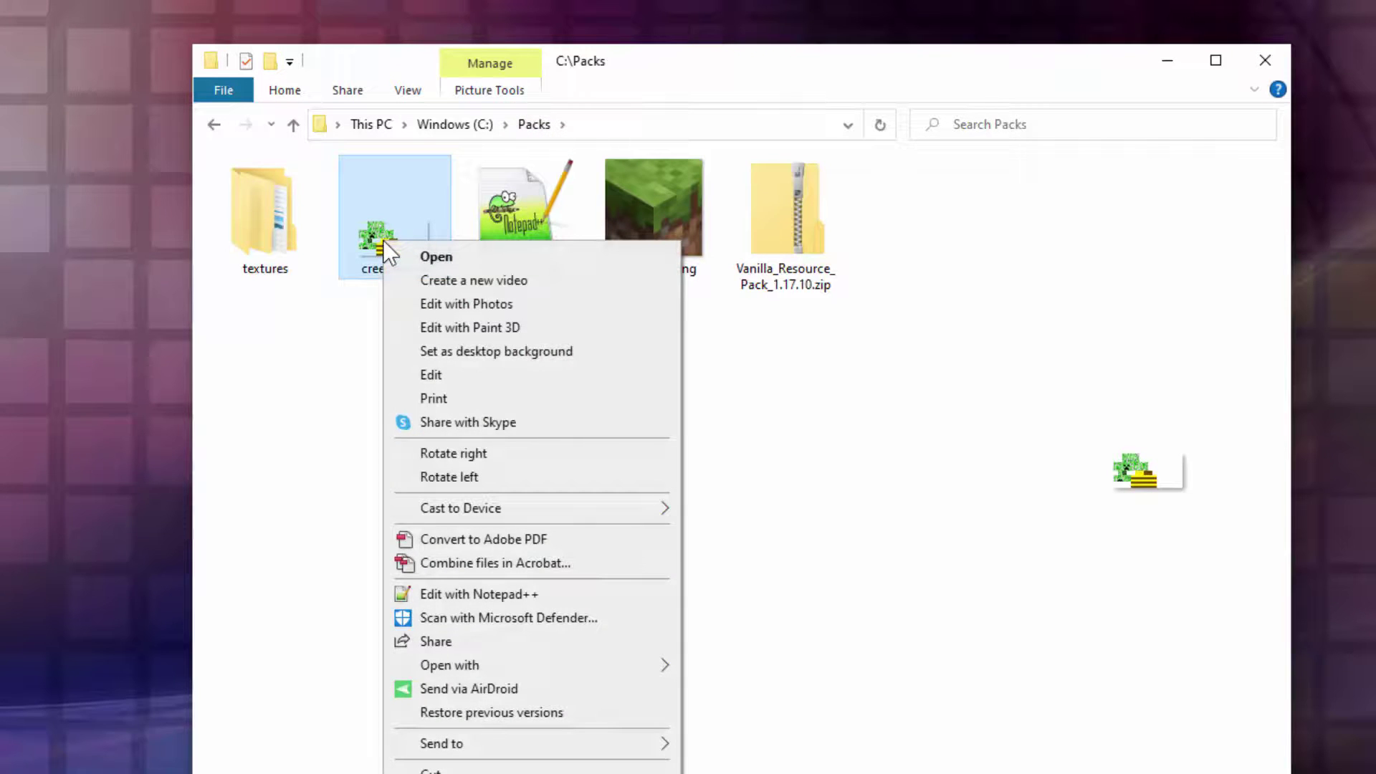
pyautogui.click(249, 200)
# - Paste creeper.png into textures\entity\creeper, then return to C:\Packs
pyautogui.doubleClick(250, 200)
pyautogui.doubleClick(250, 200)
pyautogui.doubleClick(251, 201)
pyautogui.rightClick(303, 233)
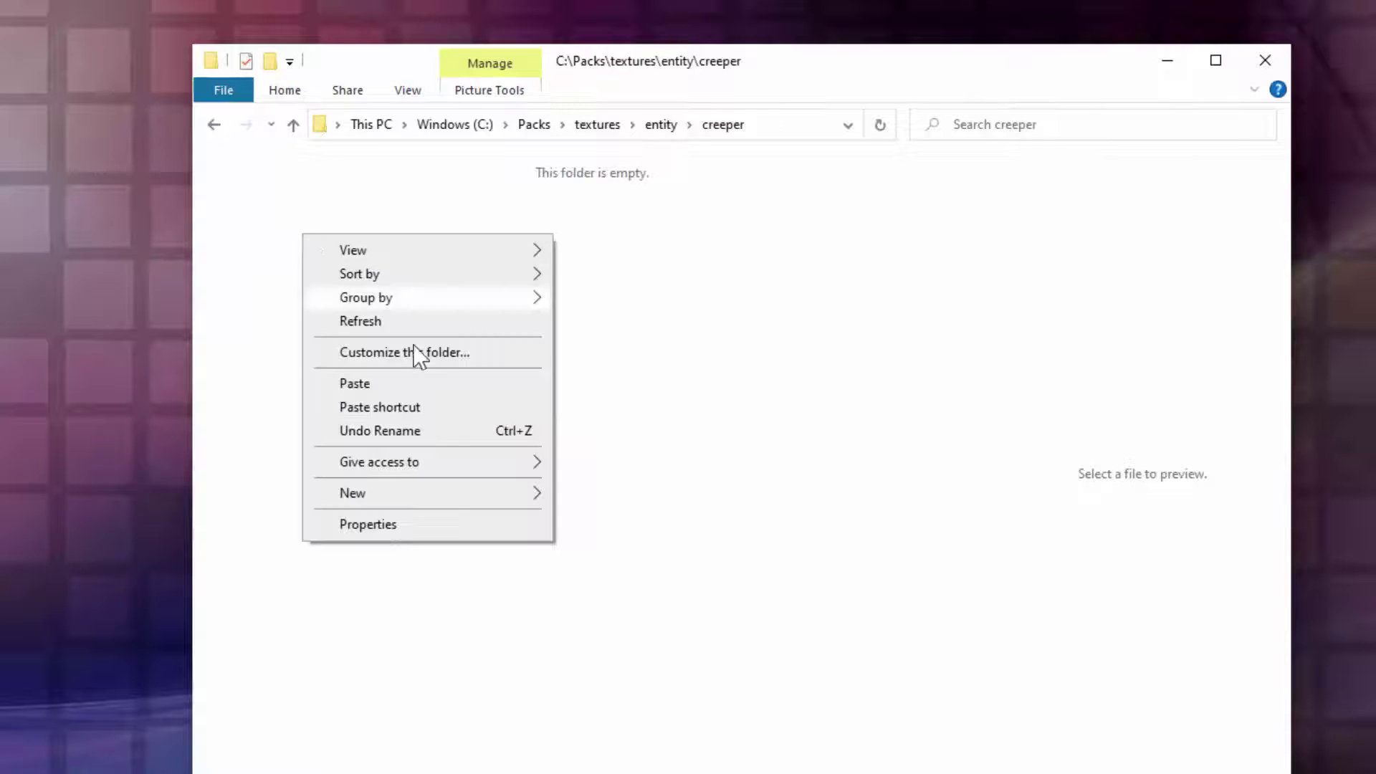
pyautogui.click(407, 383)
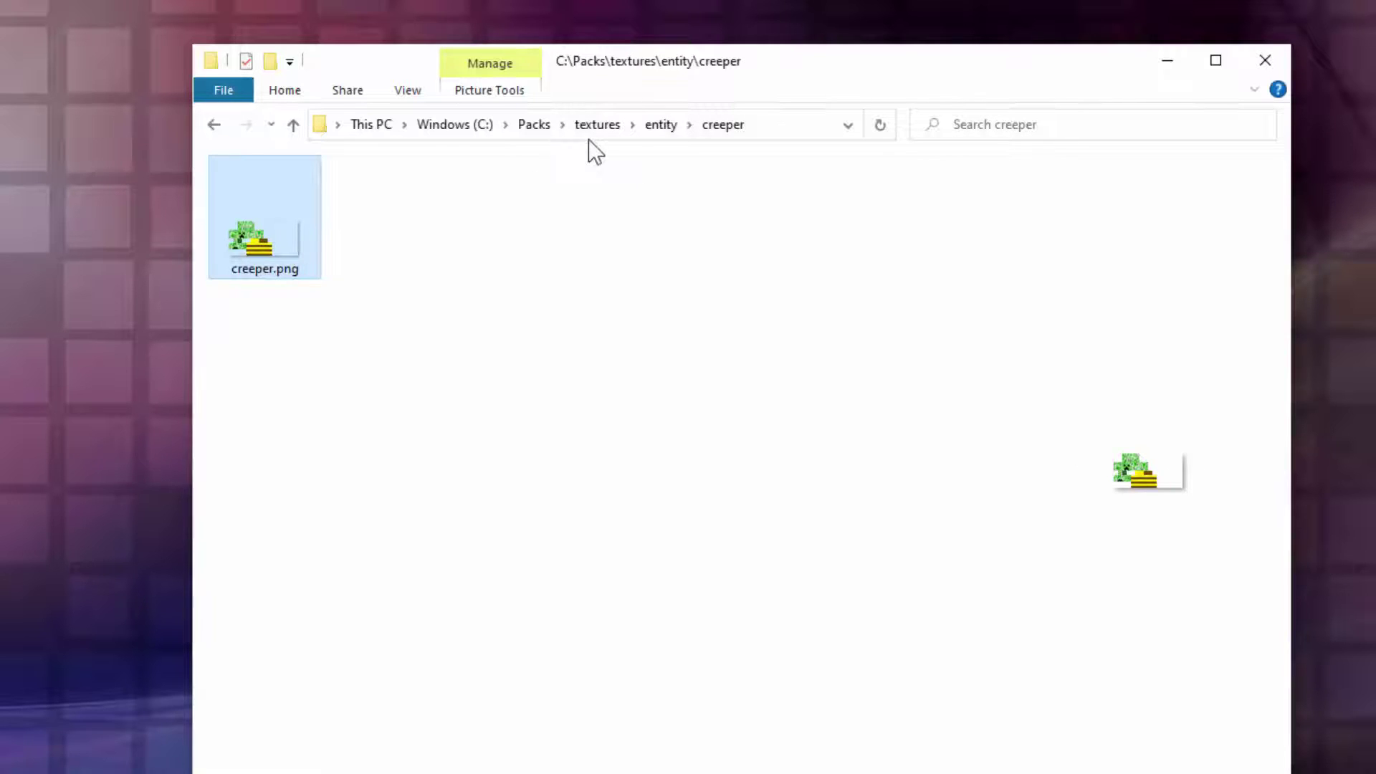
pyautogui.click(534, 125)
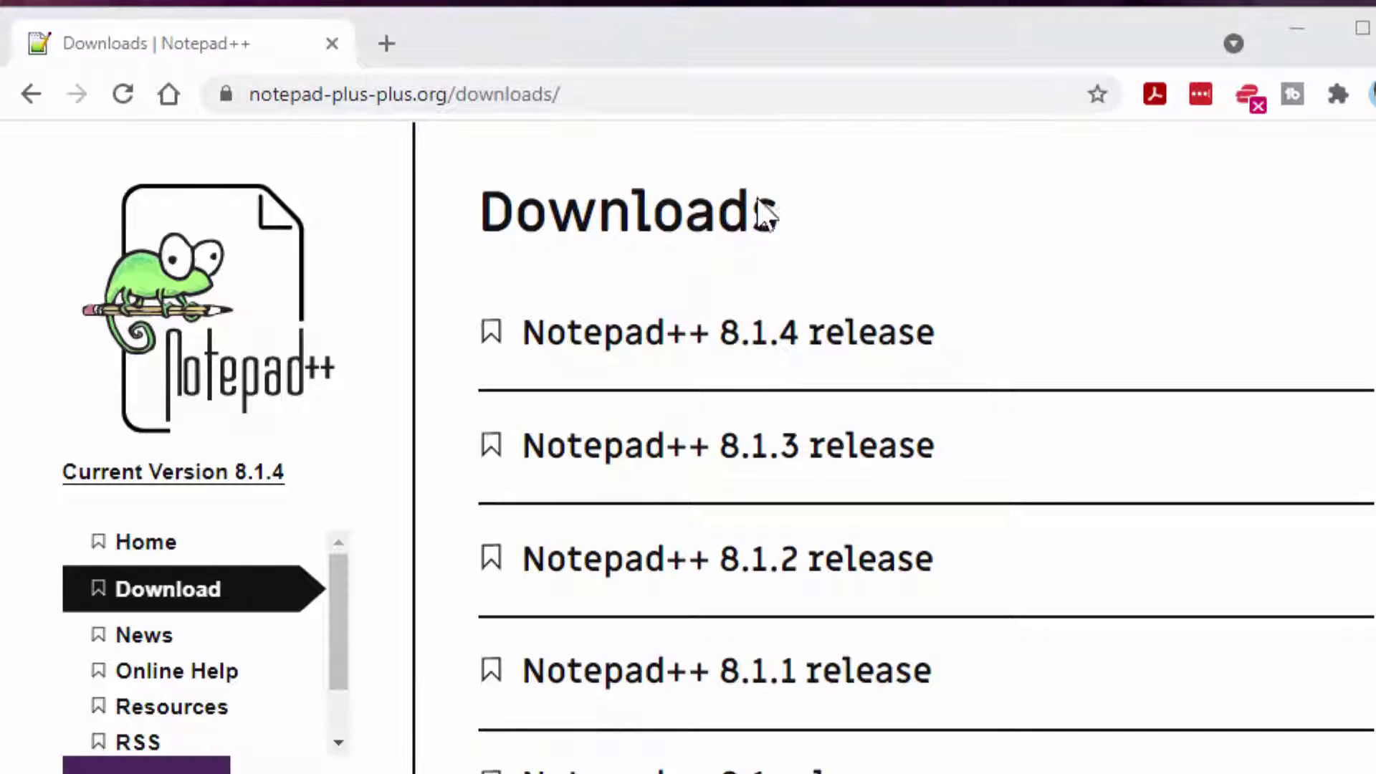
pyautogui.moveTo(561, 91); pyautogui.dragTo(252, 79)
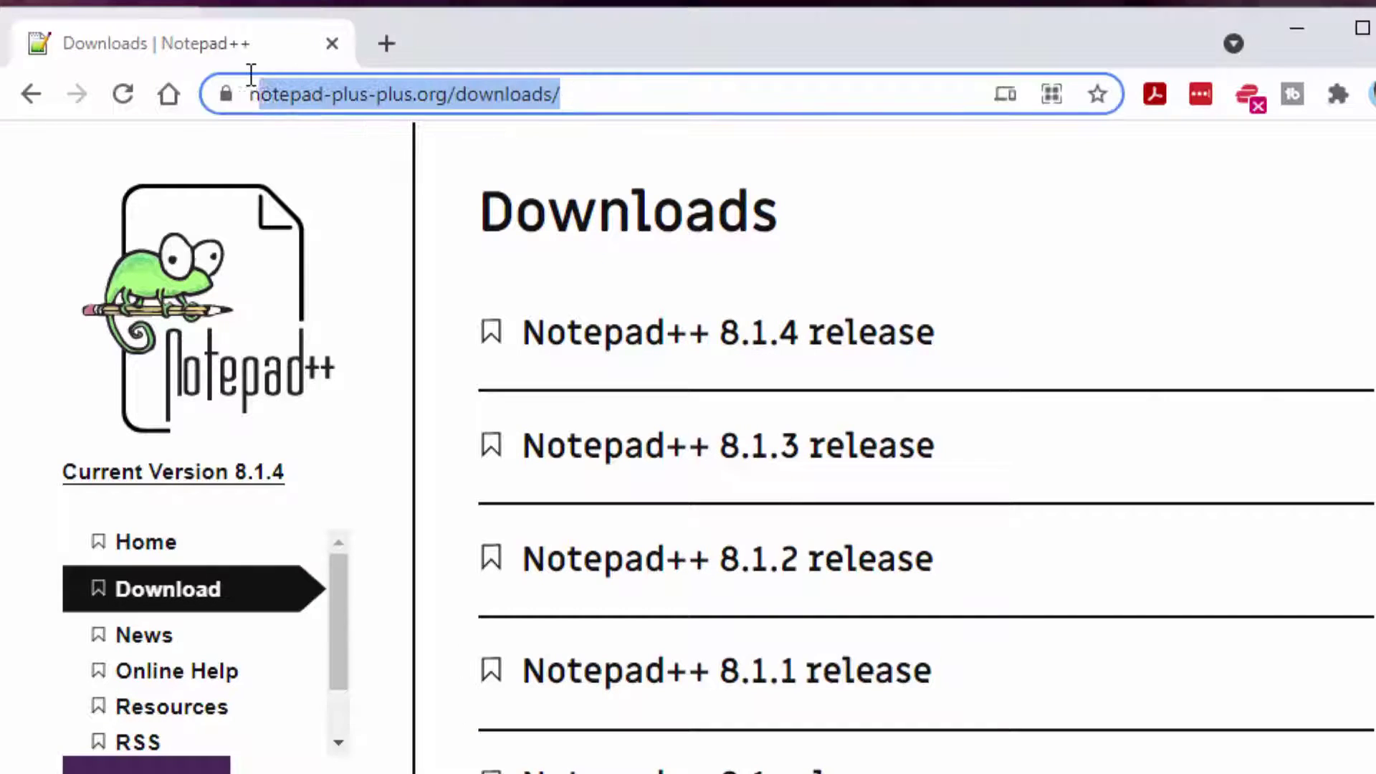
pyautogui.click(606, 95)
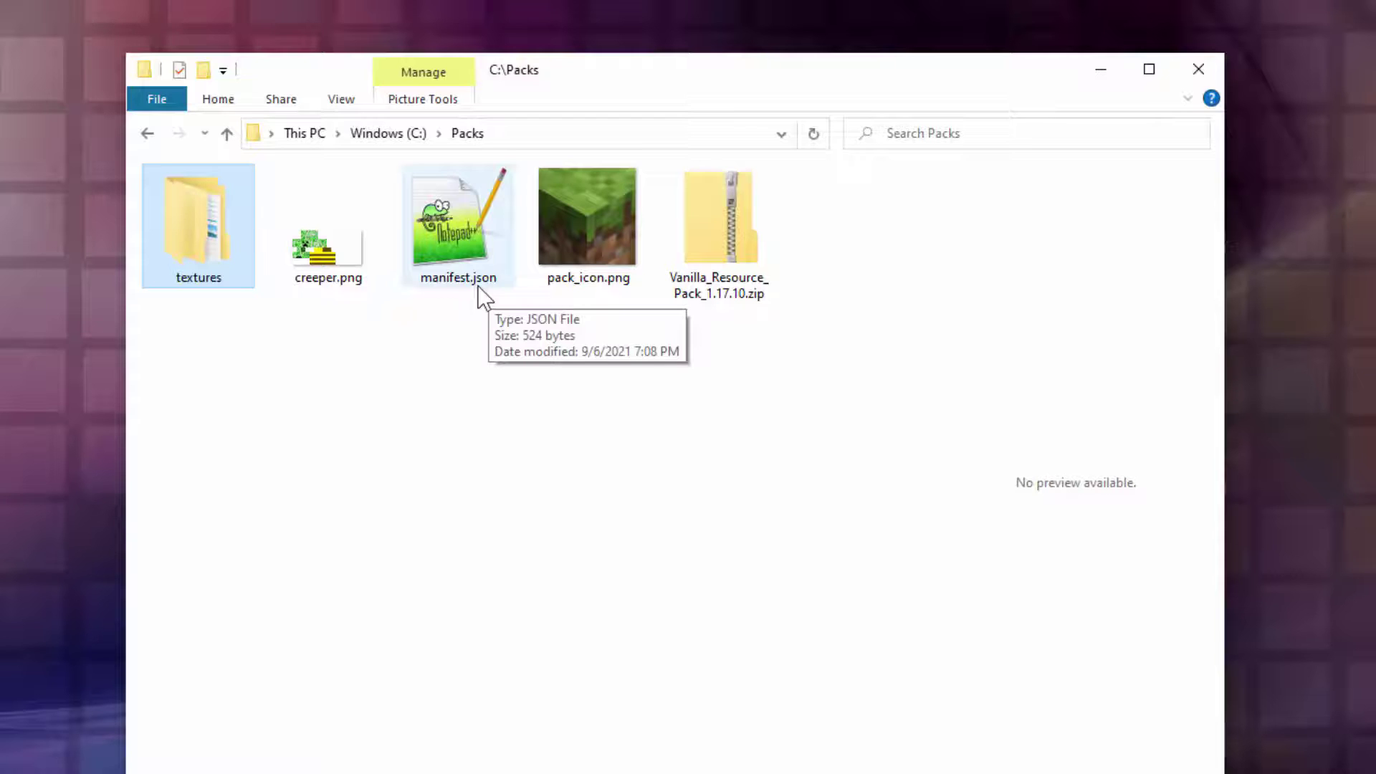
# - Bring up the Open with choices for manifest.json and expand the list to more apps
pyautogui.click(342, 99)
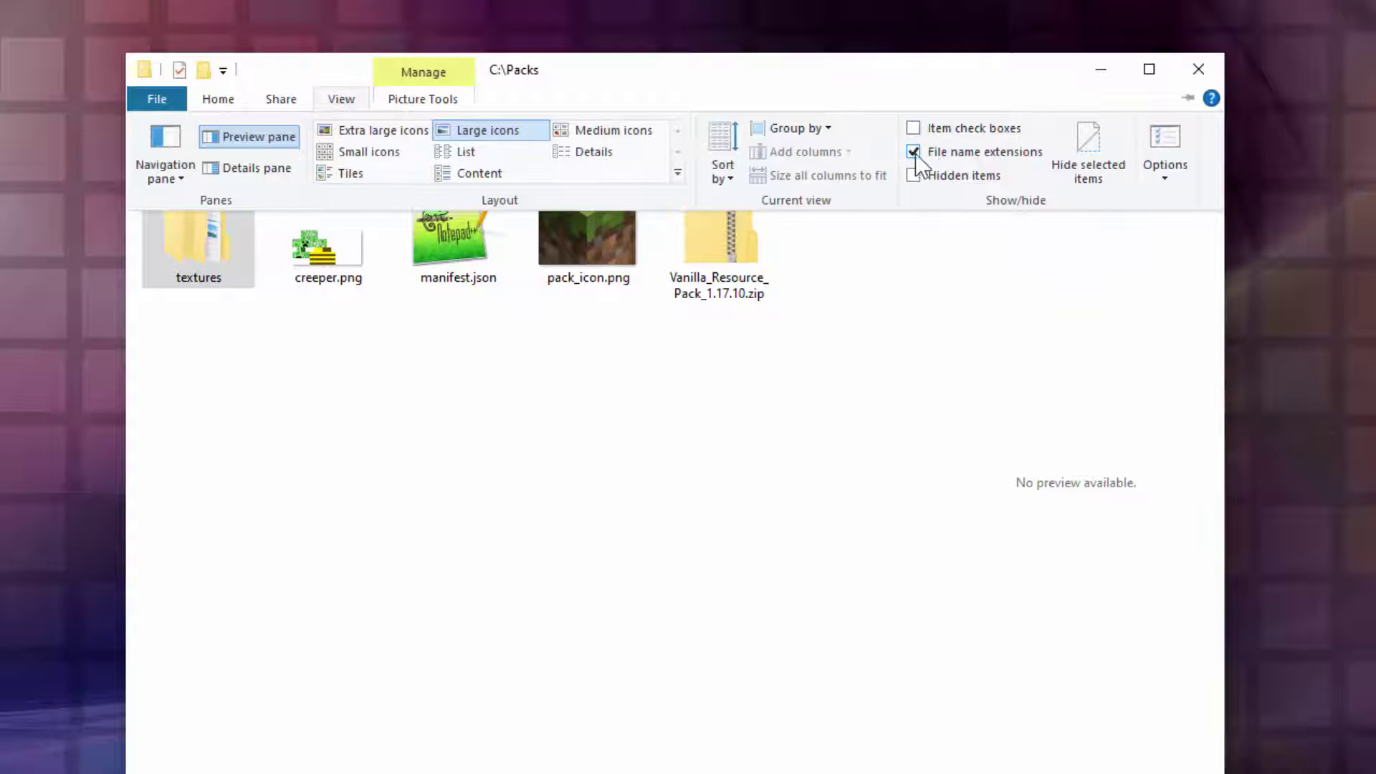
pyautogui.click(483, 281)
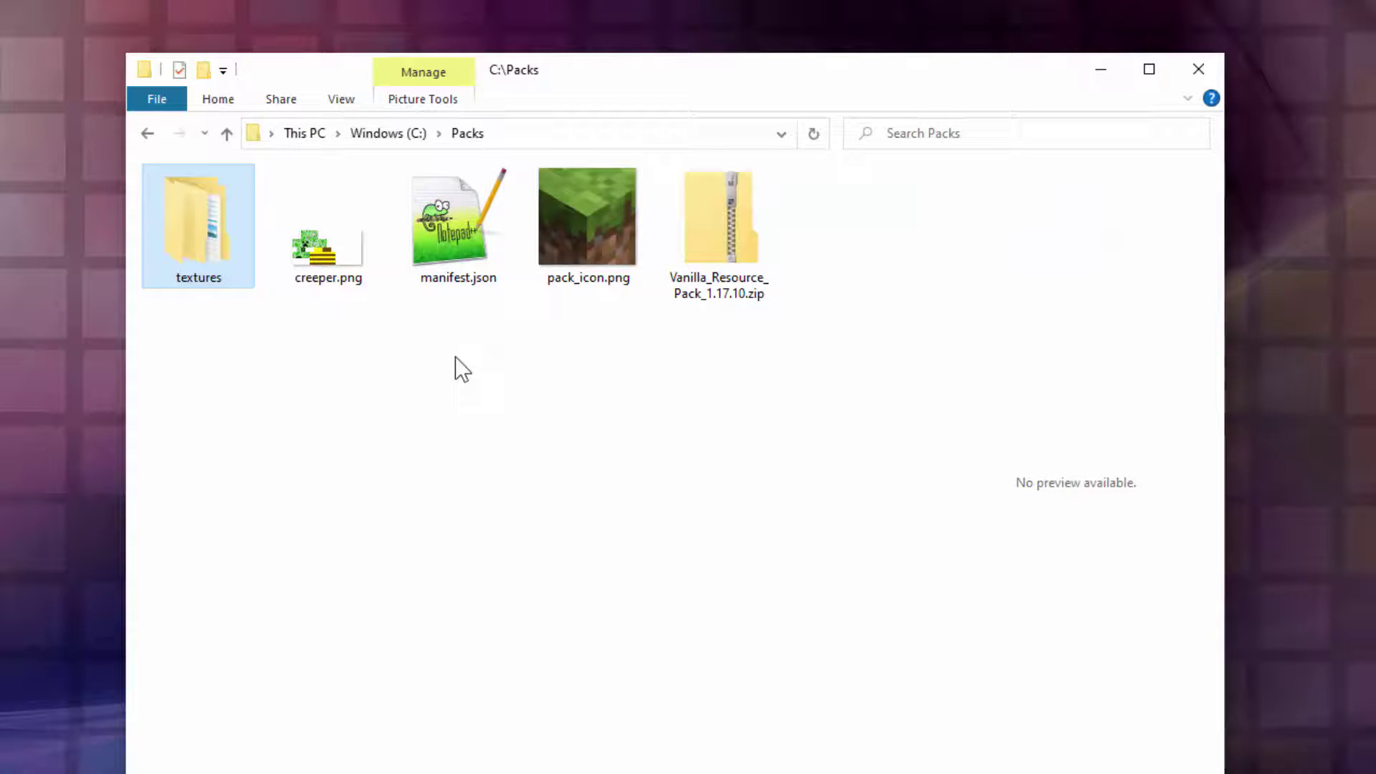
pyautogui.rightClick(446, 228)
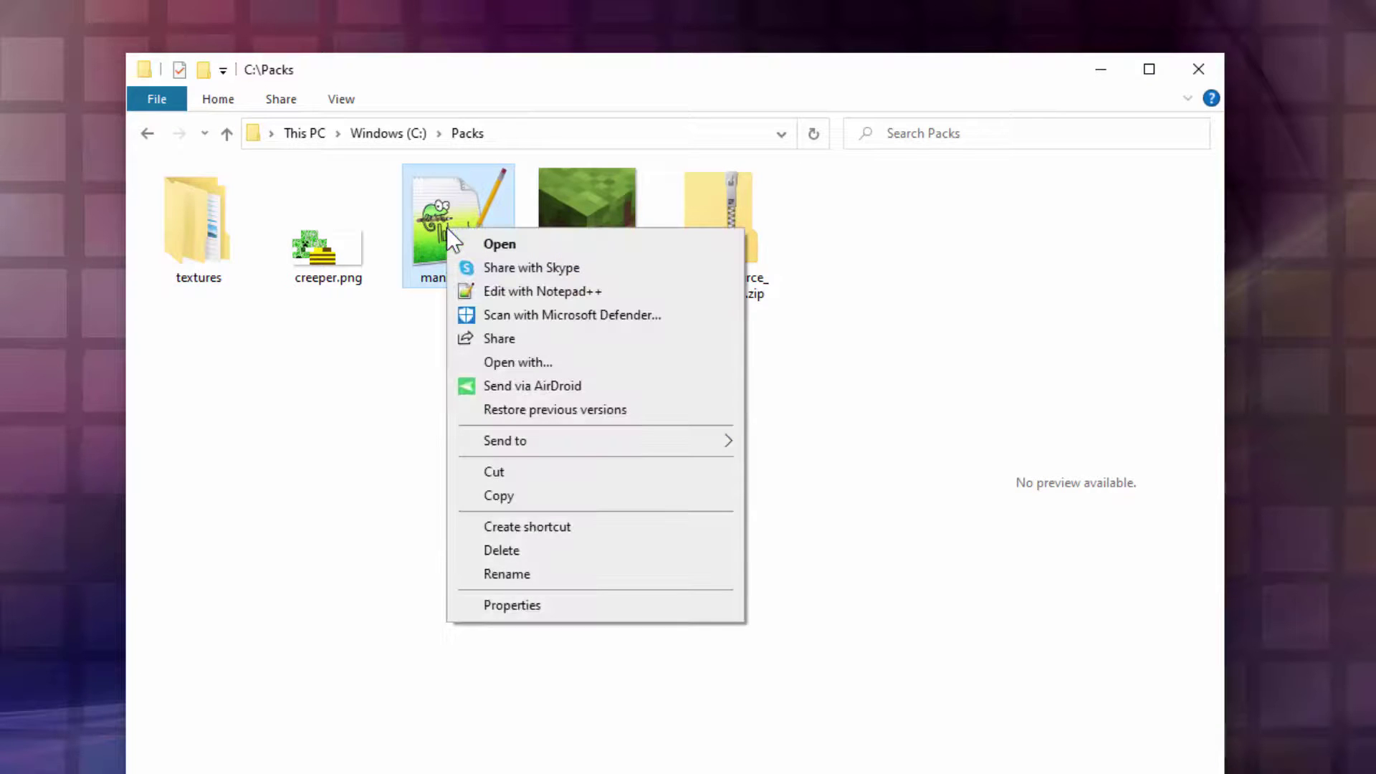
pyautogui.click(525, 363)
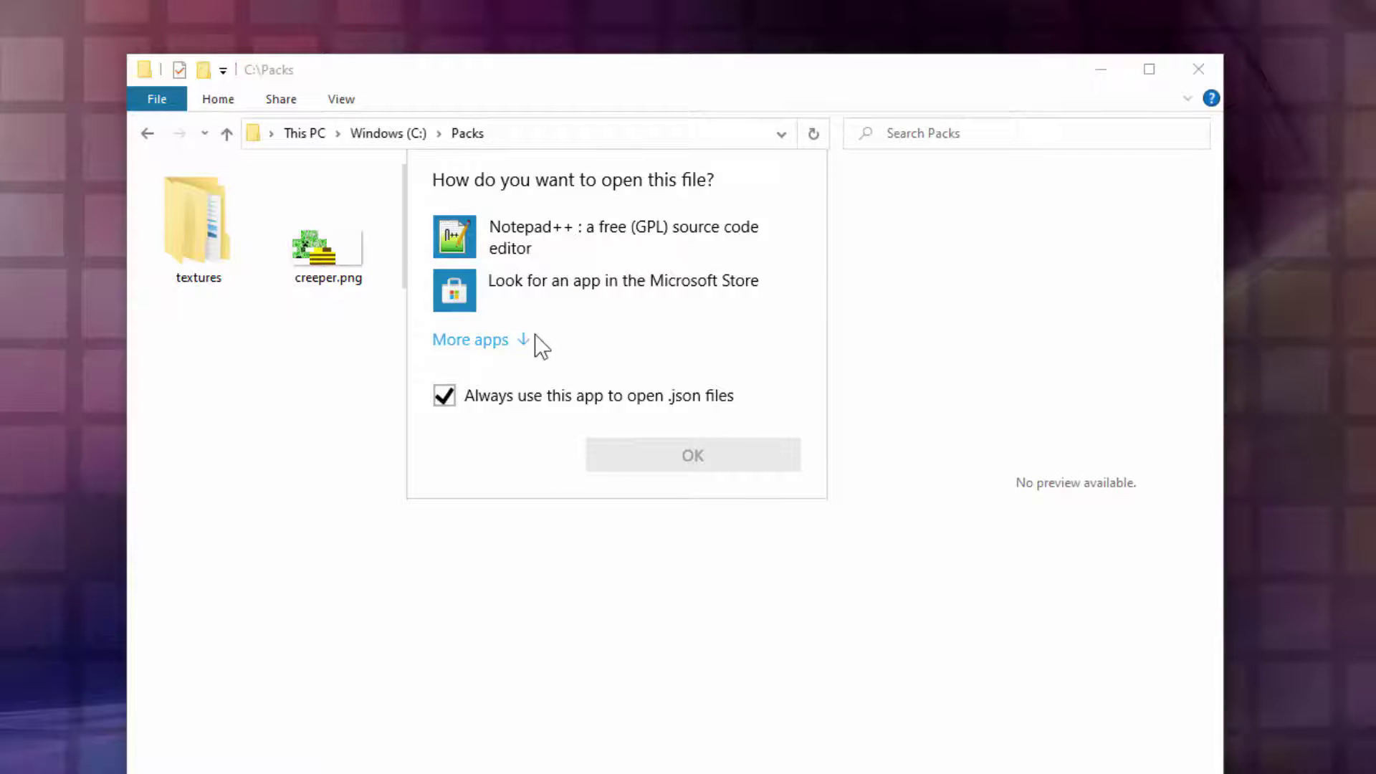
pyautogui.click(477, 340)
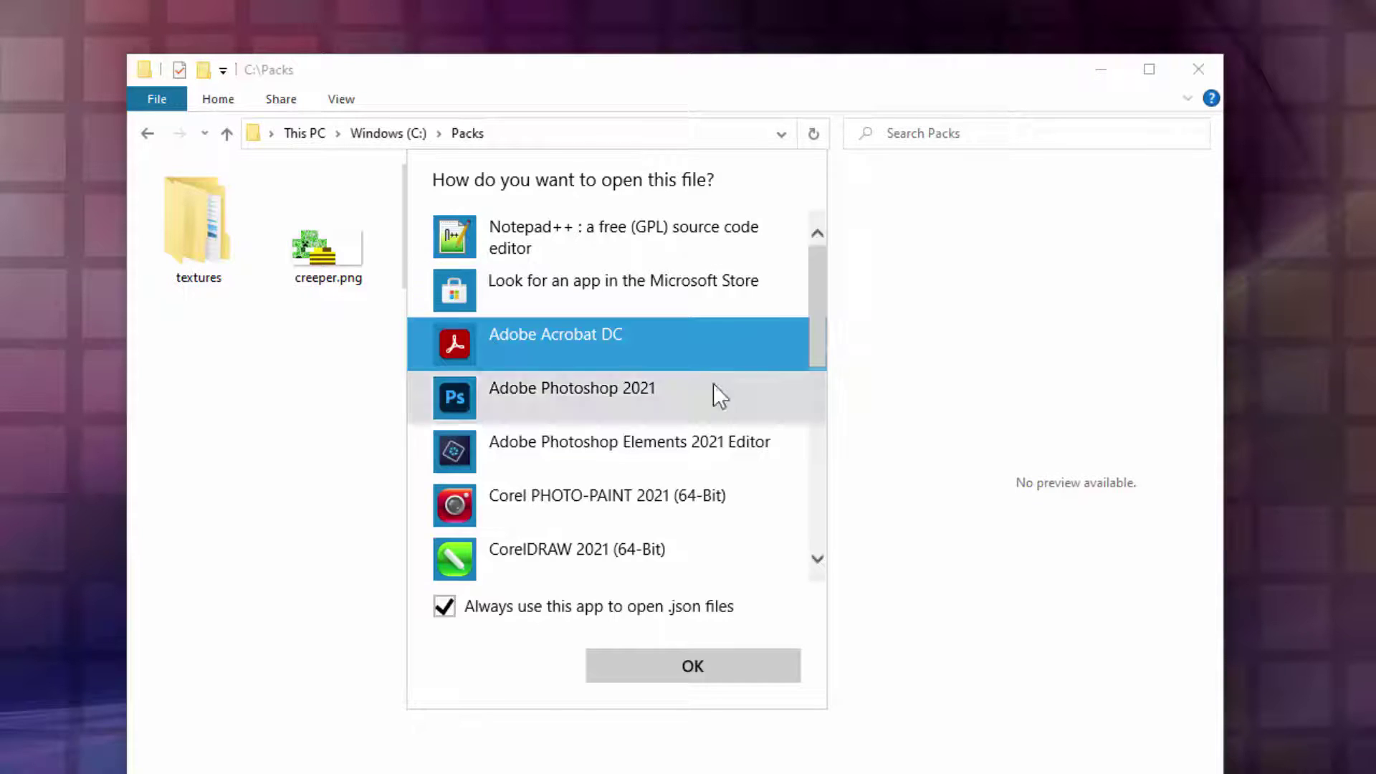
pyautogui.moveTo(820, 286); pyautogui.dragTo(806, 480)
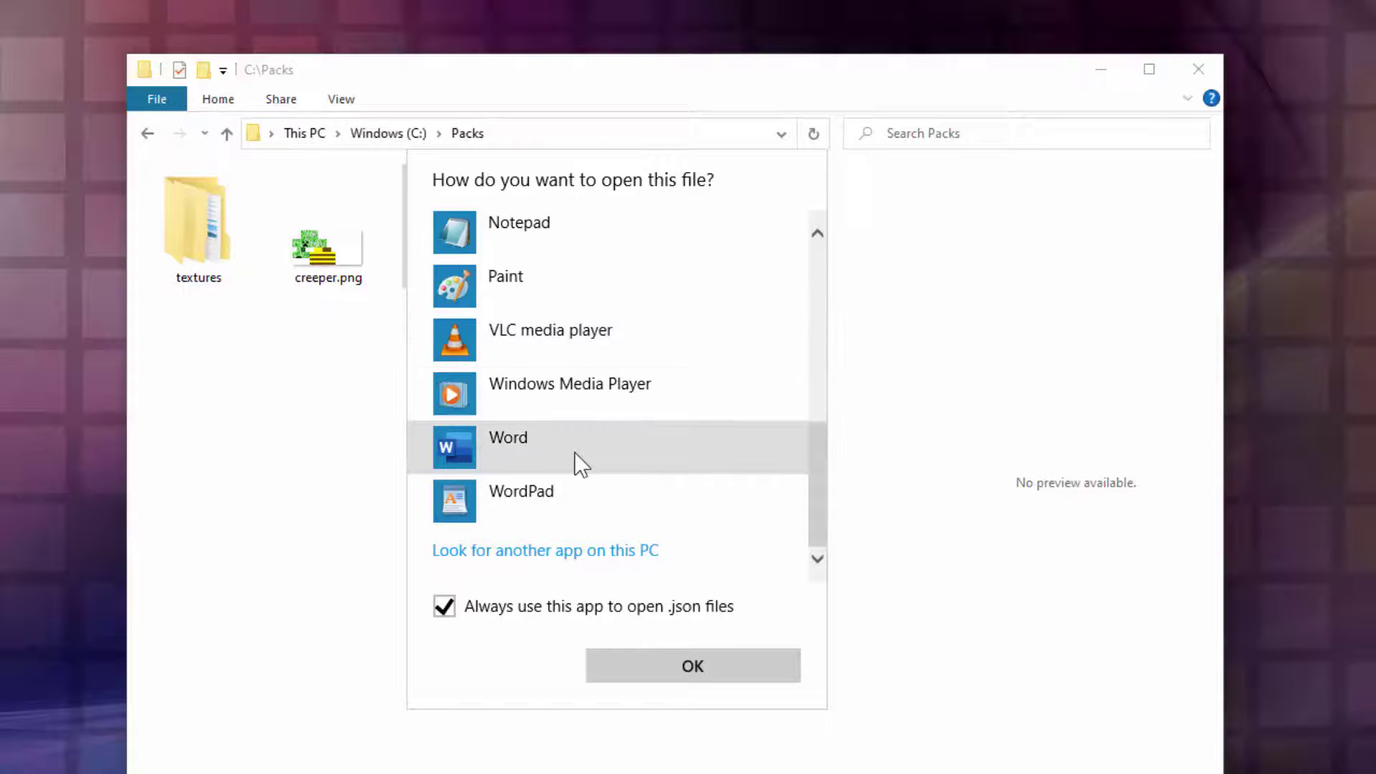
# - Browse to C:\Program Files (x86)\Notepad++ and select notepad++.exe as the program
pyautogui.click(539, 555)
pyautogui.moveTo(641, 72); pyautogui.dragTo(558, 97)
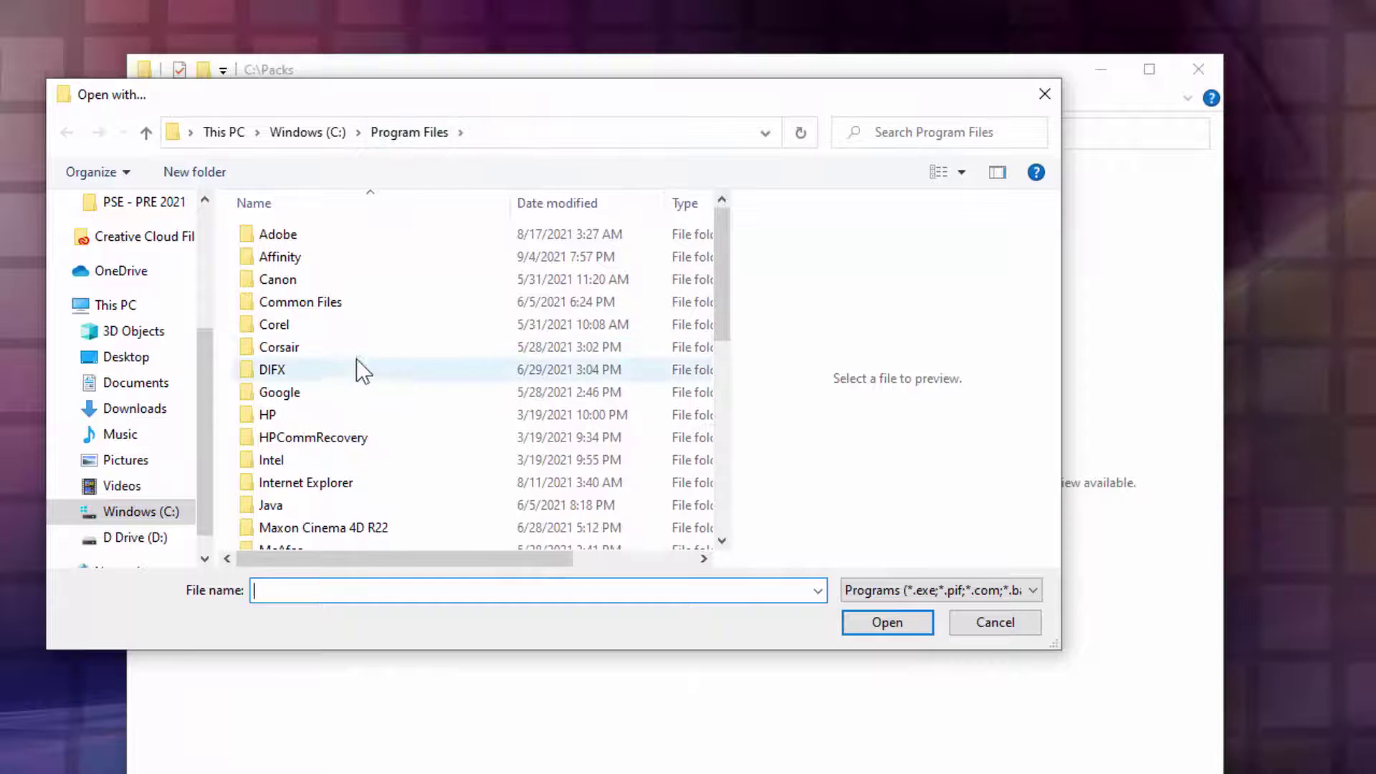
pyautogui.click(359, 132)
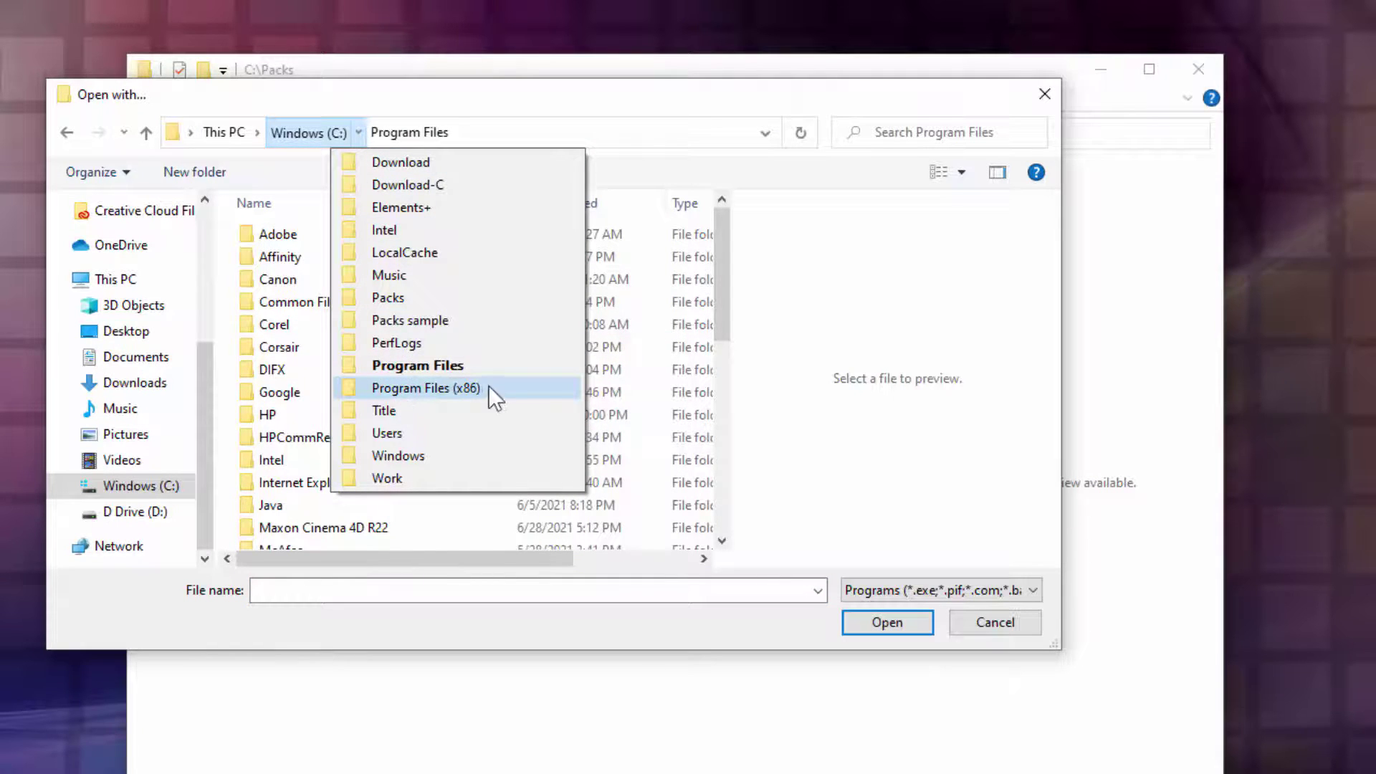
pyautogui.click(462, 389)
pyautogui.scroll(-2, 396, 358)
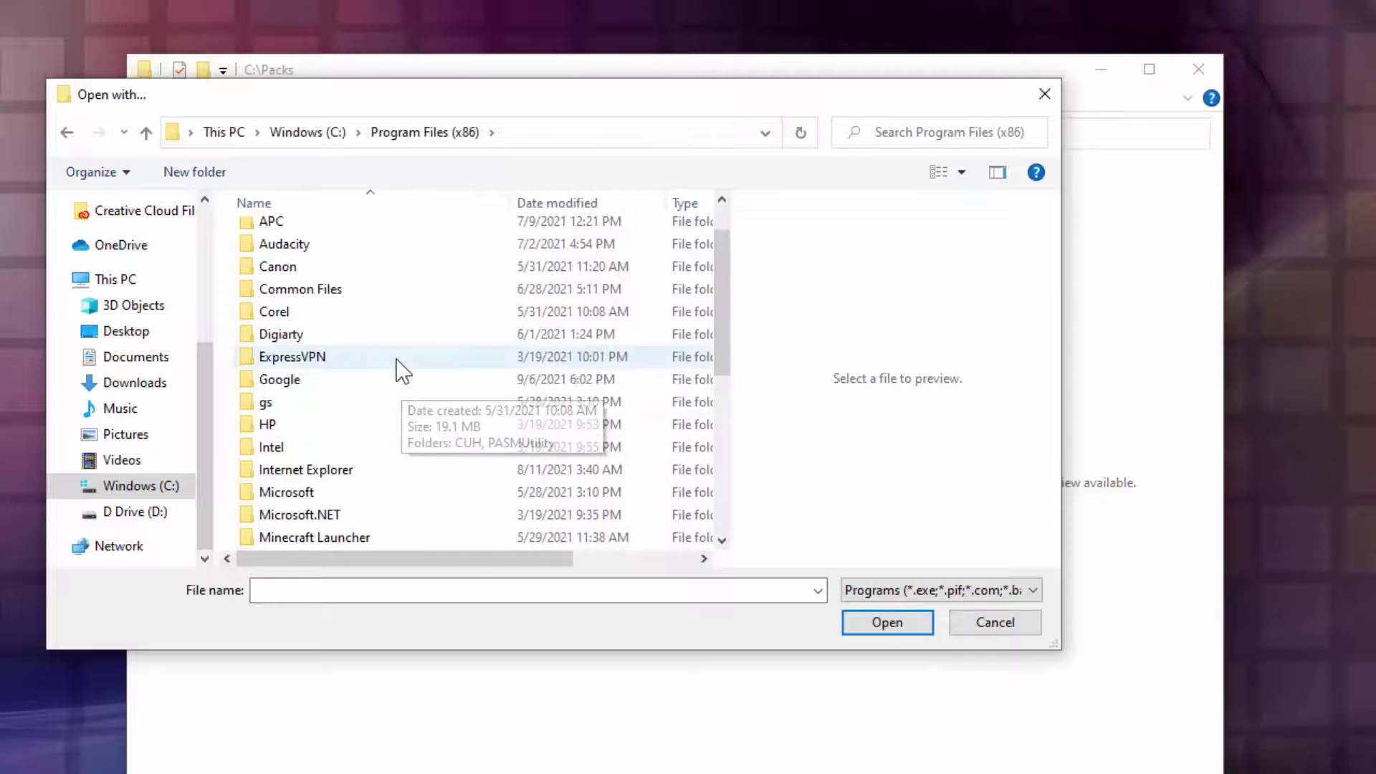
pyautogui.scroll(-1, 396, 359)
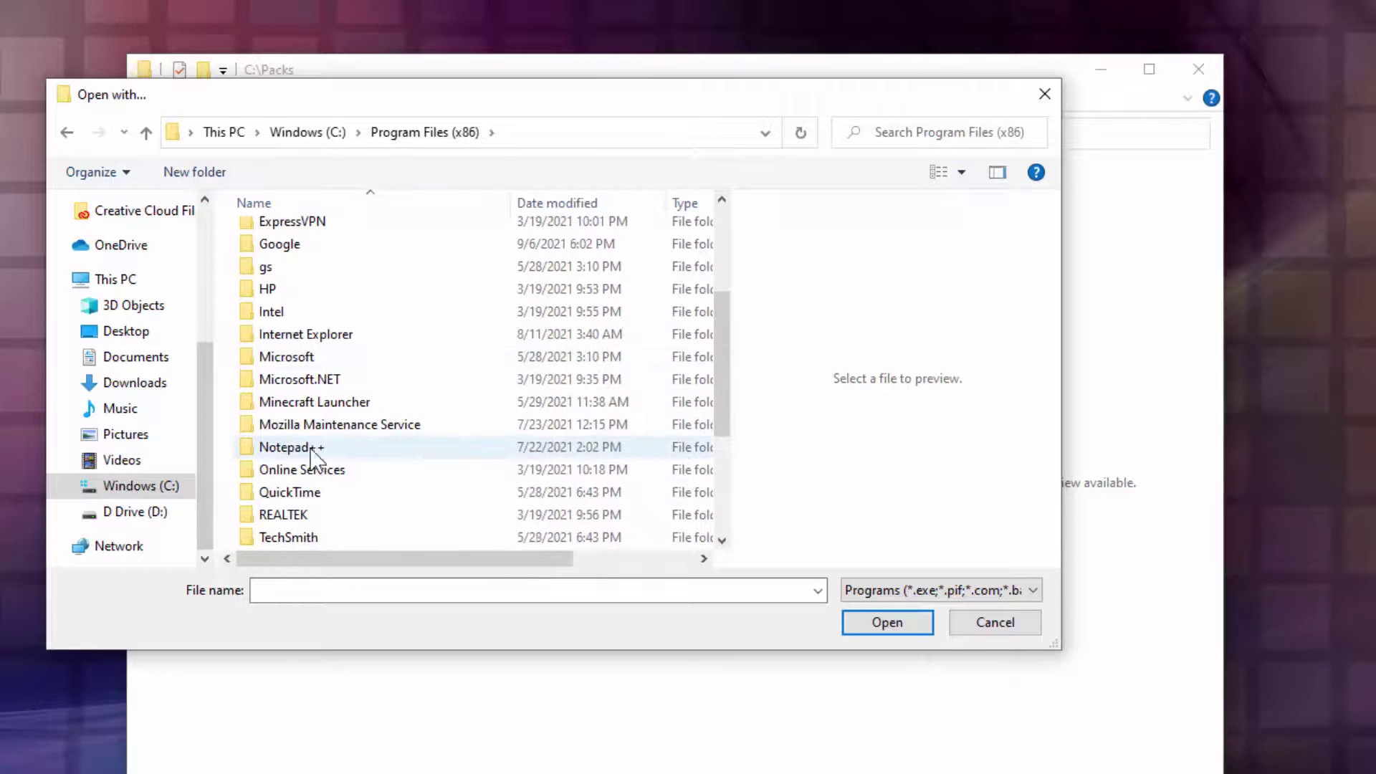
pyautogui.doubleClick(272, 448)
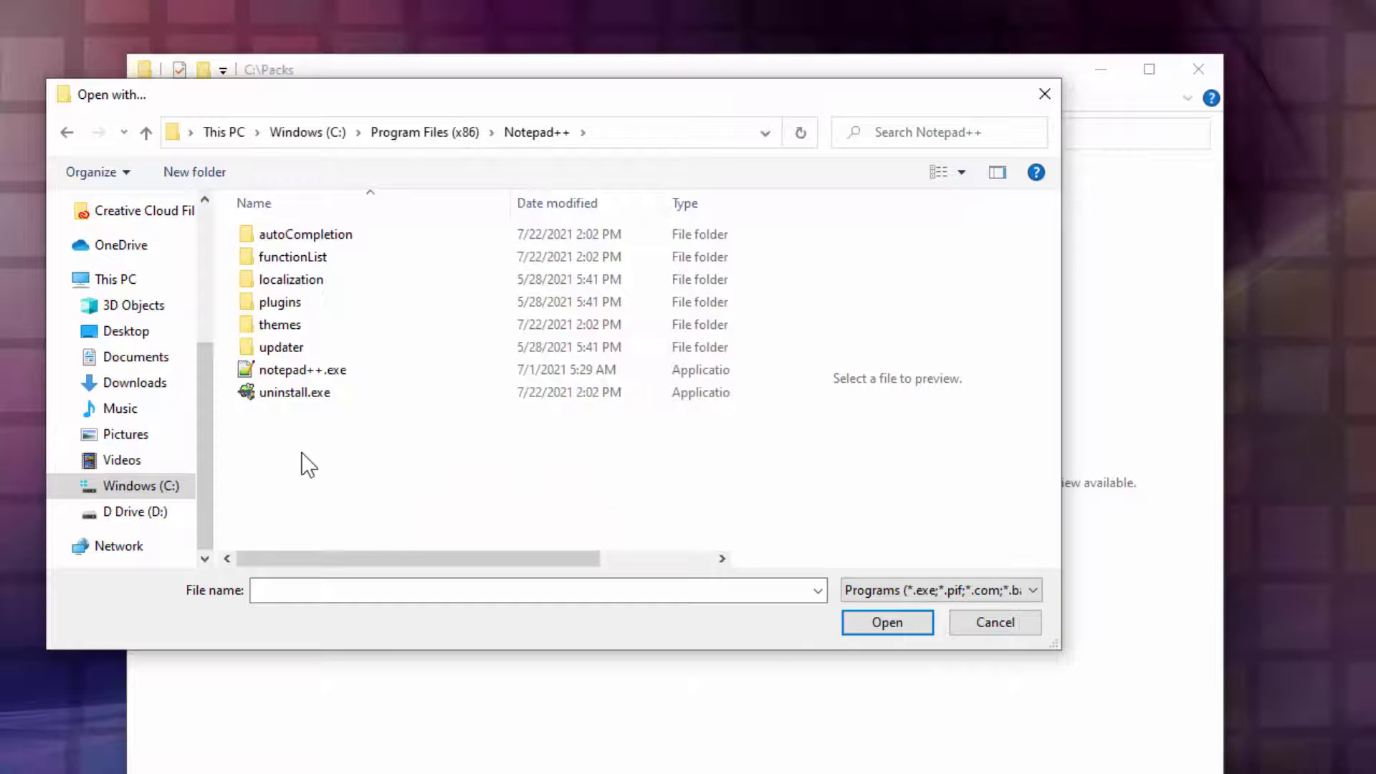
pyautogui.click(301, 370)
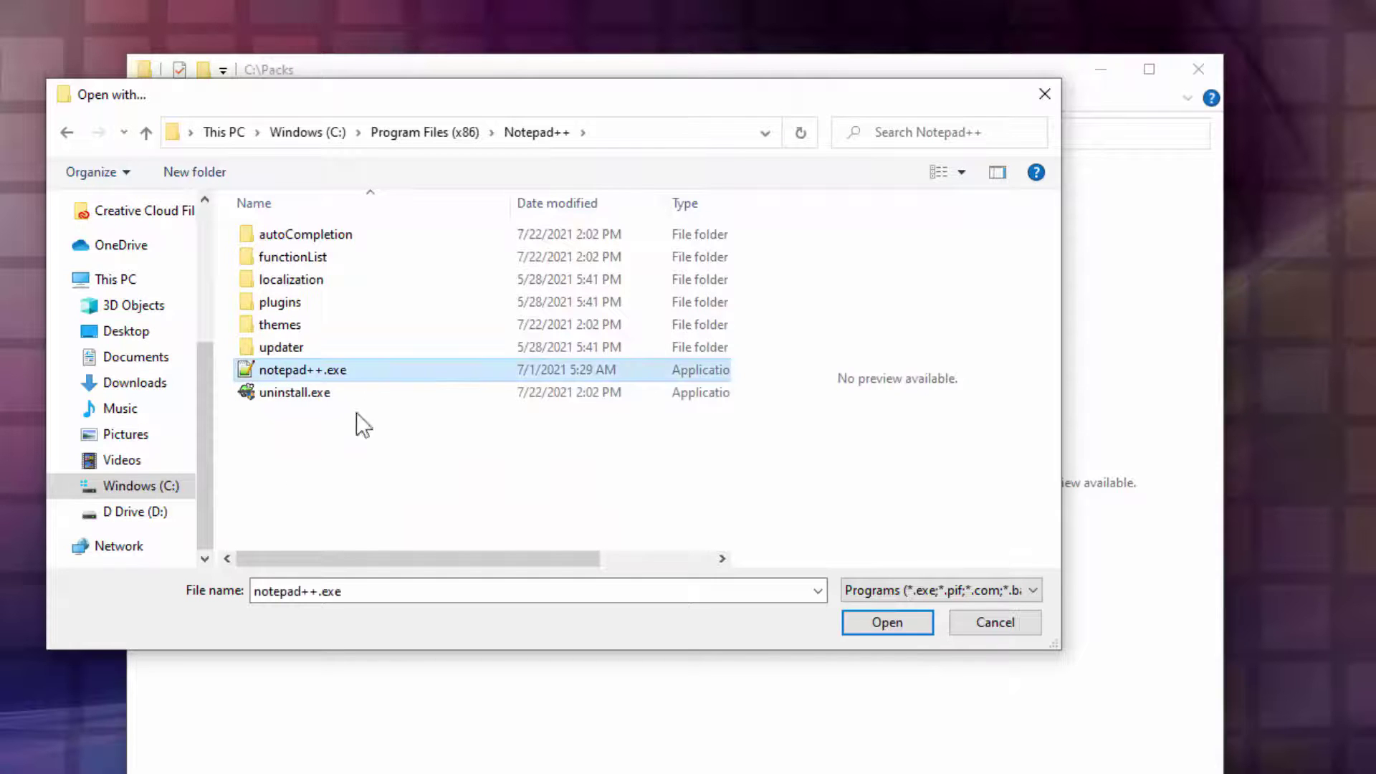
# - Open manifest.json in Notepad++ and move its window down to show the Packs folder above
pyautogui.click(879, 625)
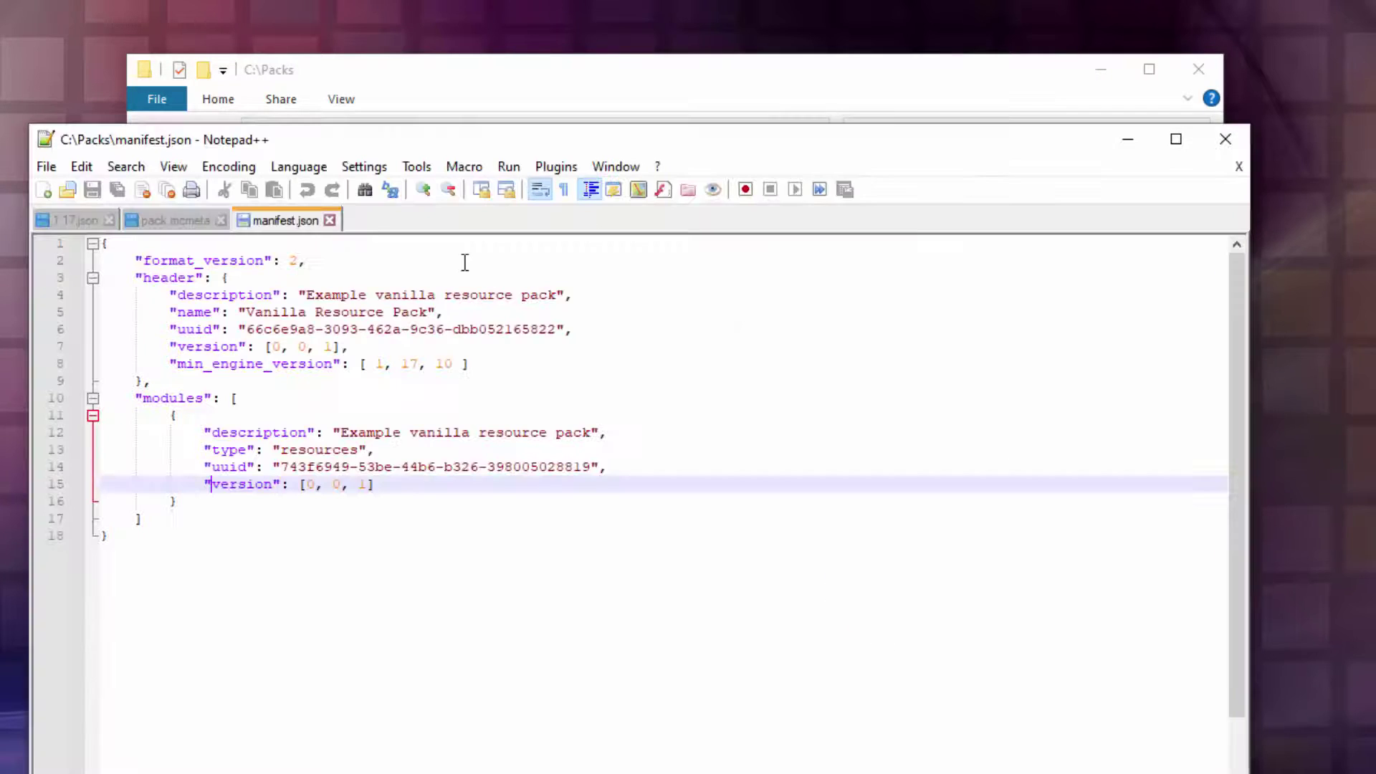
pyautogui.moveTo(758, 135); pyautogui.dragTo(725, 381)
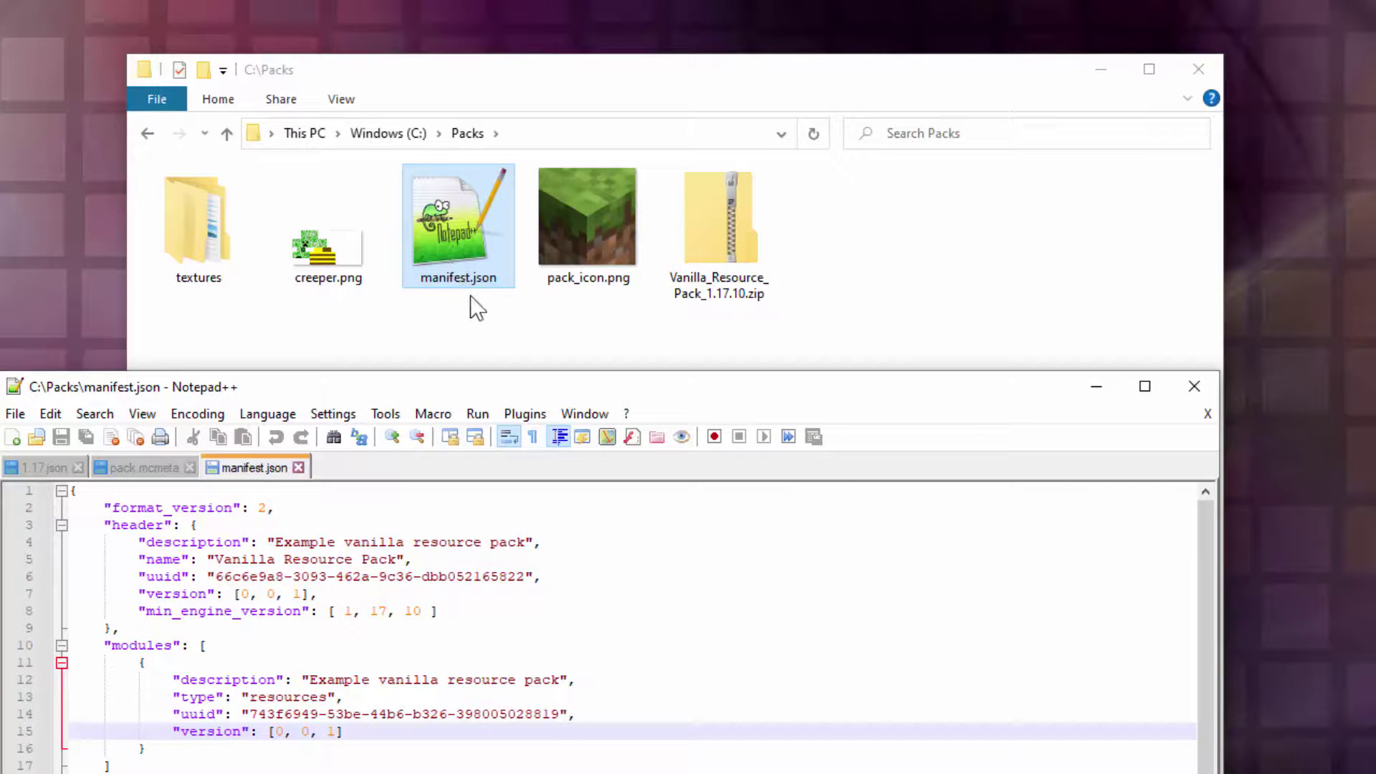